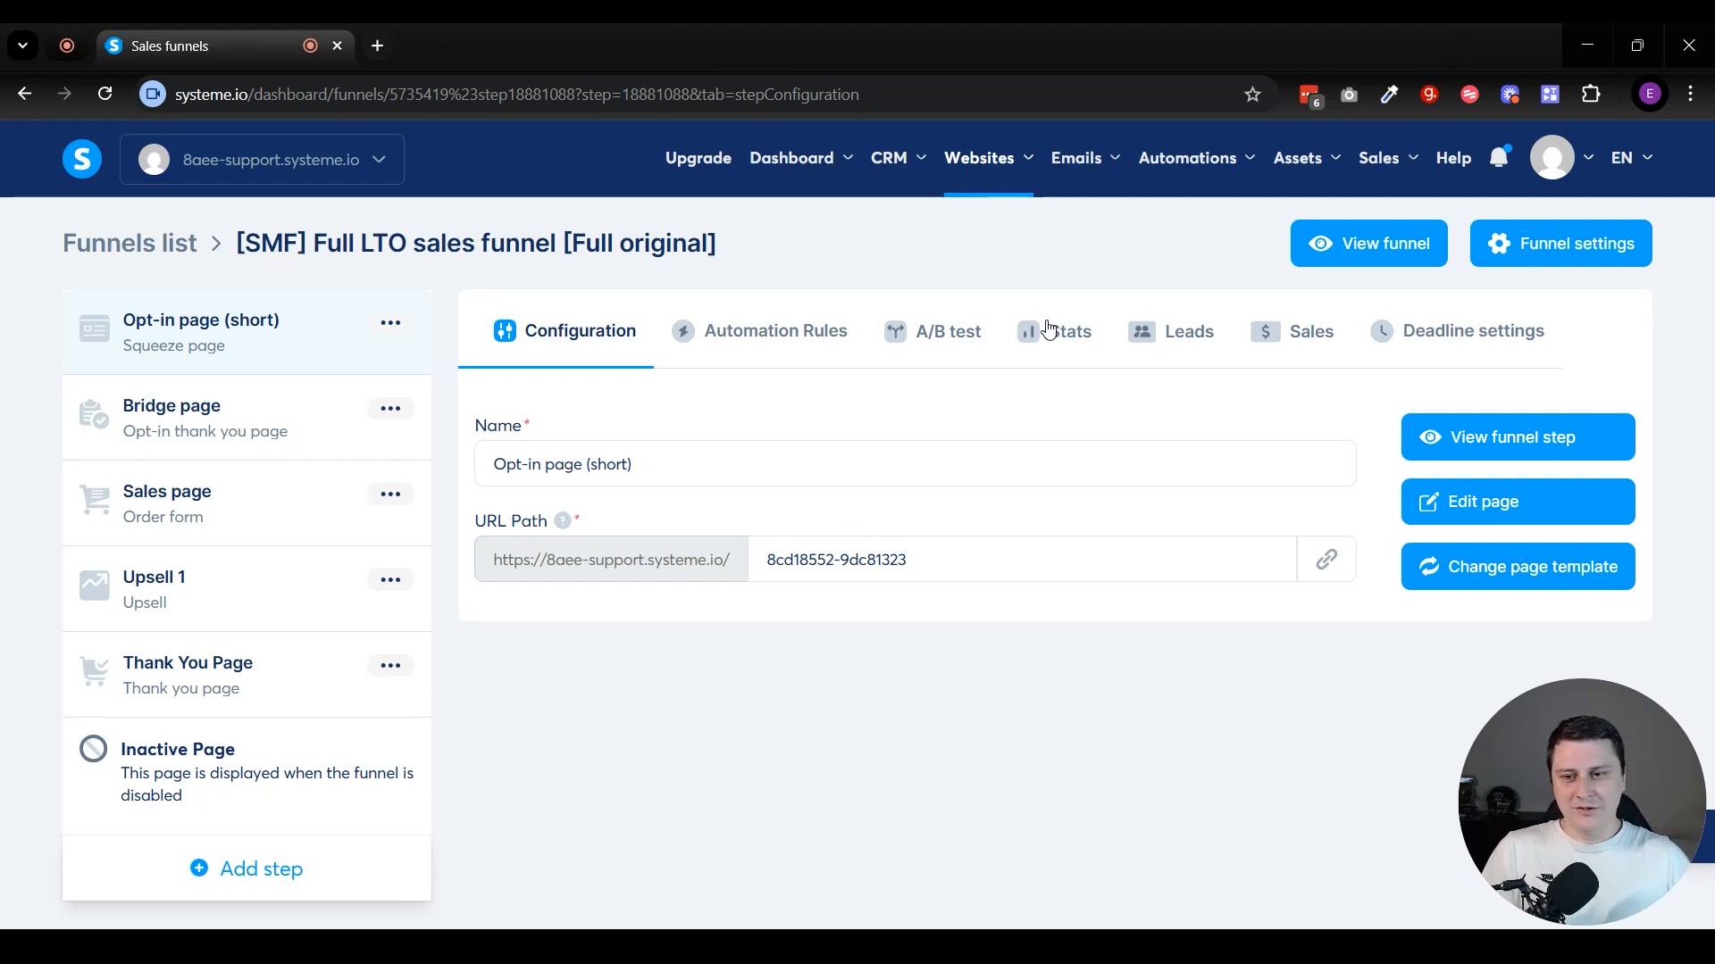
- Look over the Opt-in page (short) in the page editor, exit it, and open that step's A/B test settings
{"action": "mouse_move", "coordinate": [987, 159]}
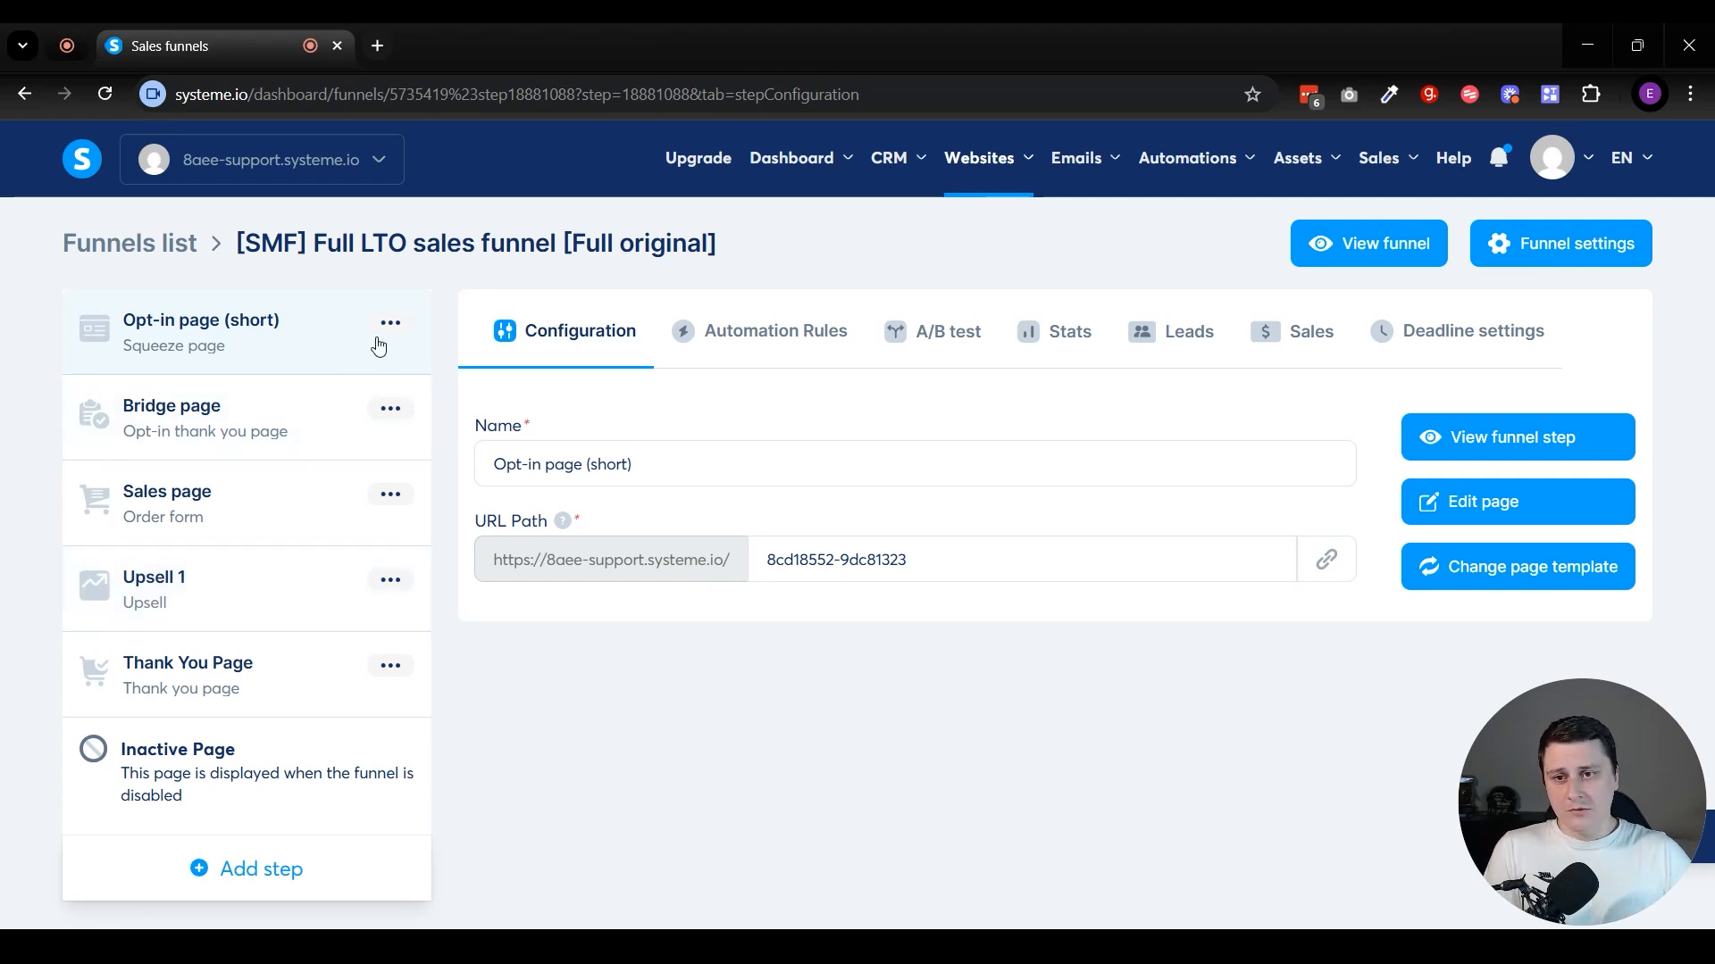
{"action": "left_click", "coordinate": [1515, 528]}
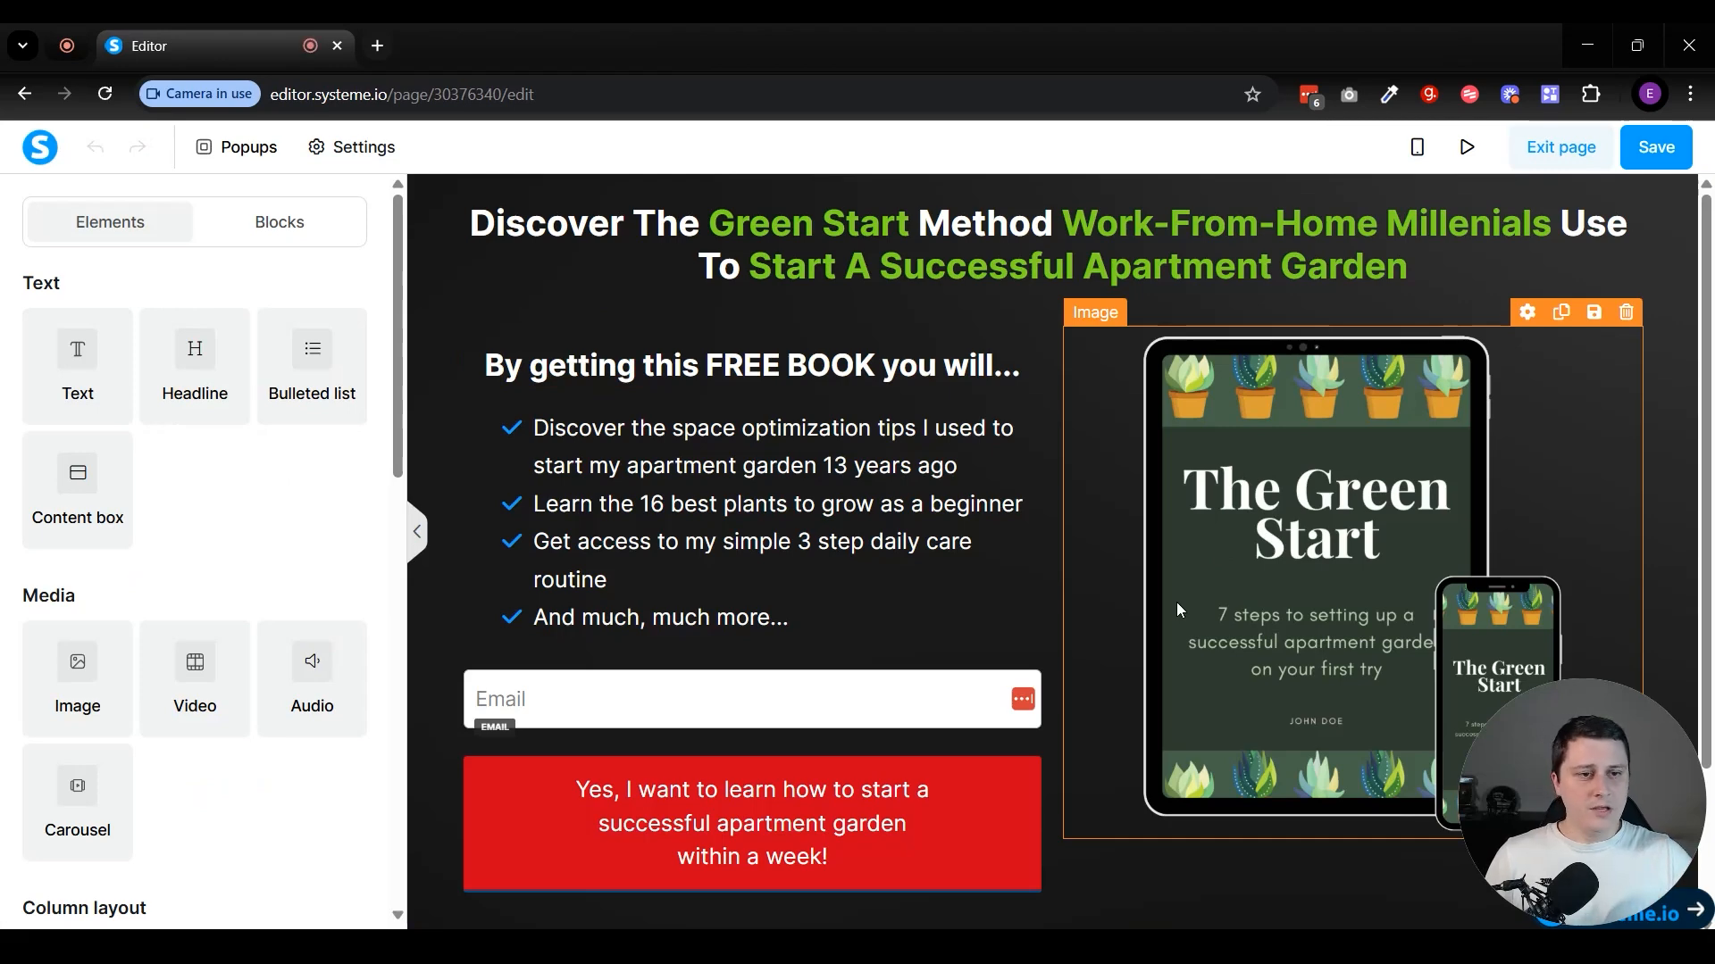
{"action": "left_click", "coordinate": [1558, 148]}
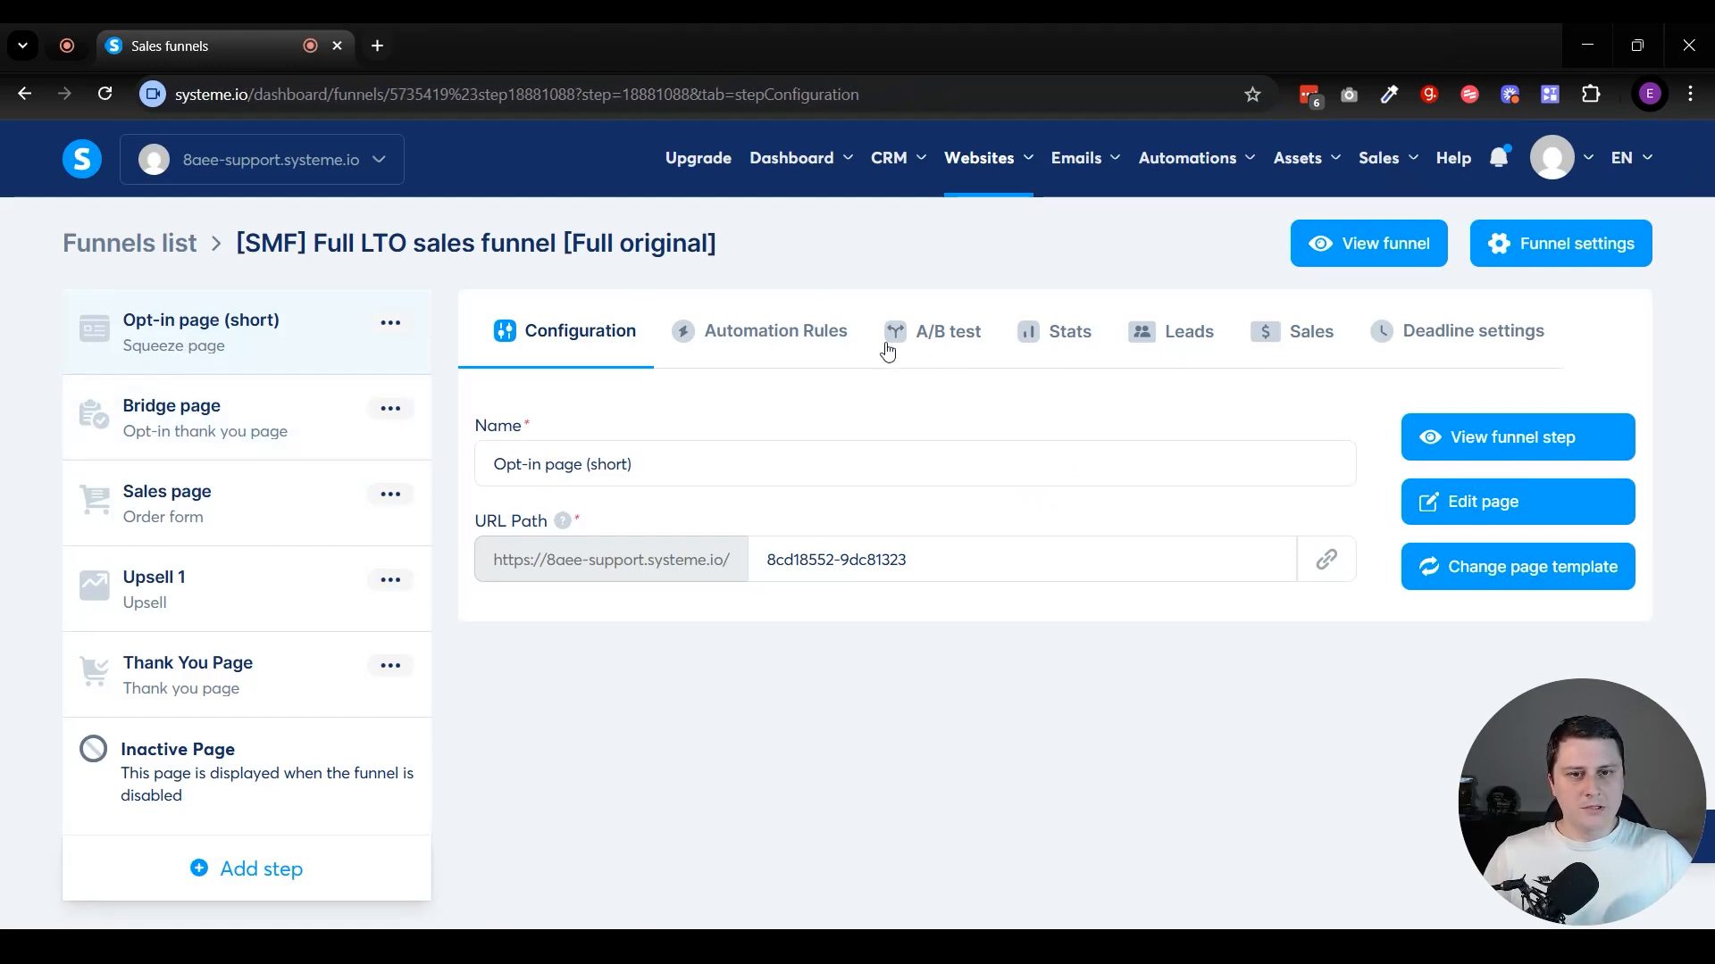
{"action": "left_click", "coordinate": [966, 345]}
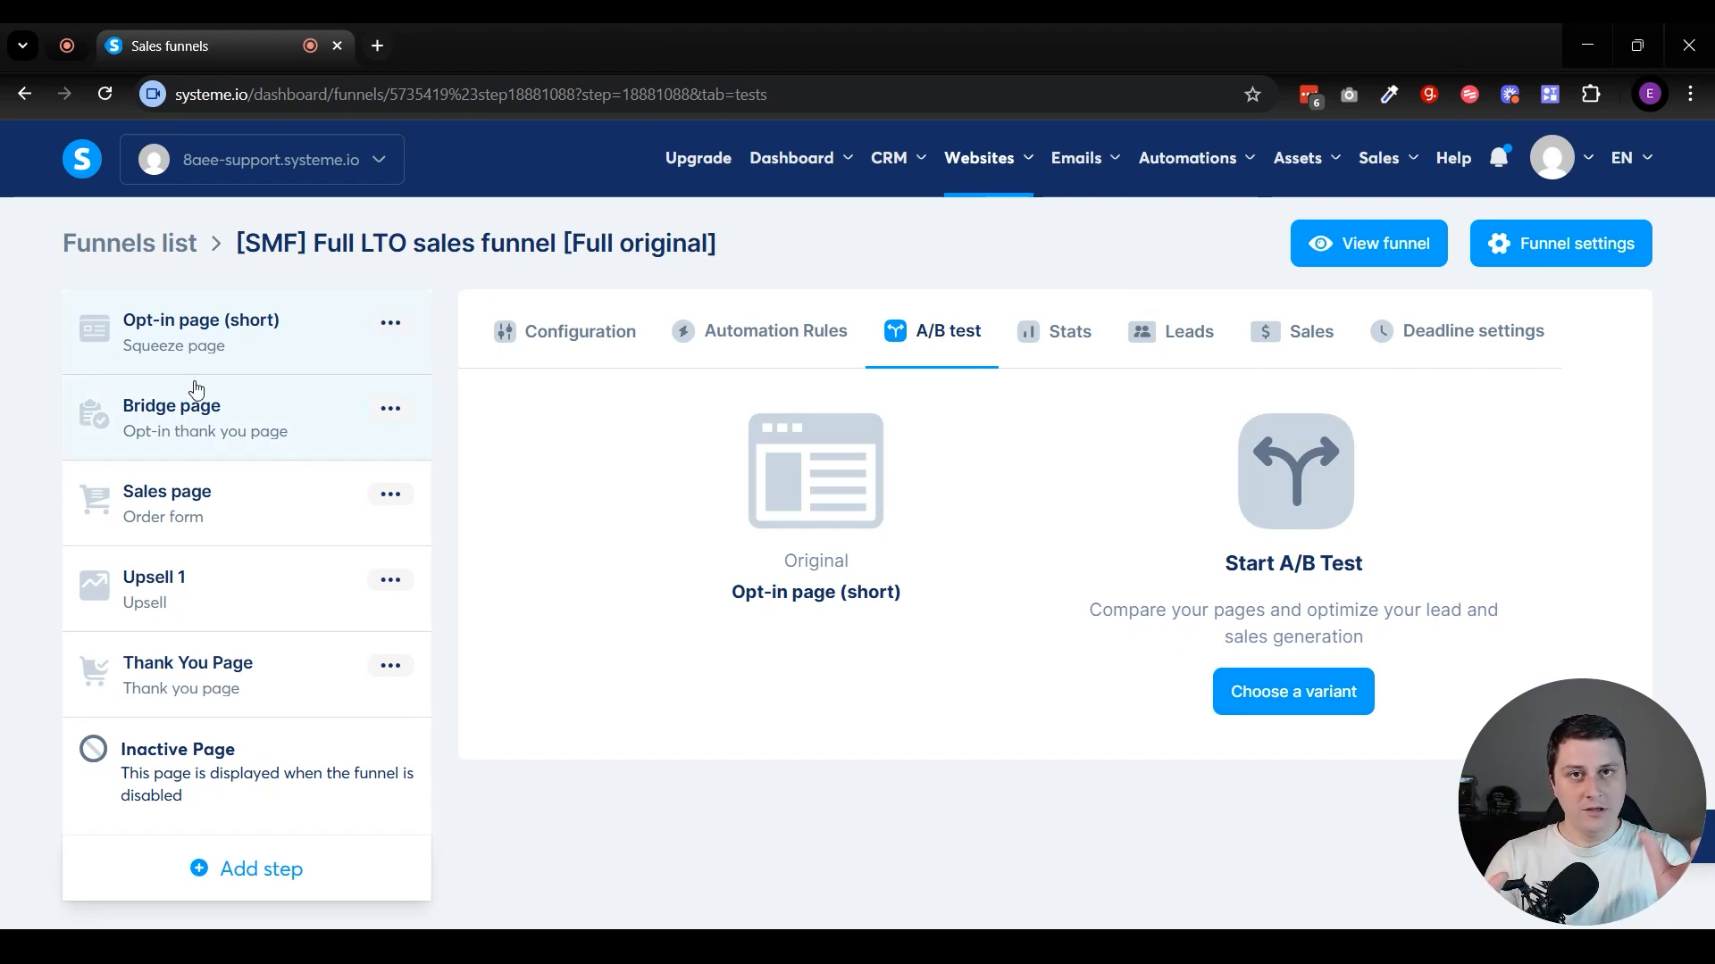
- Duplicate the Opt-in page (short) funnel step and confirm the copy
{"action": "left_click", "coordinate": [389, 325]}
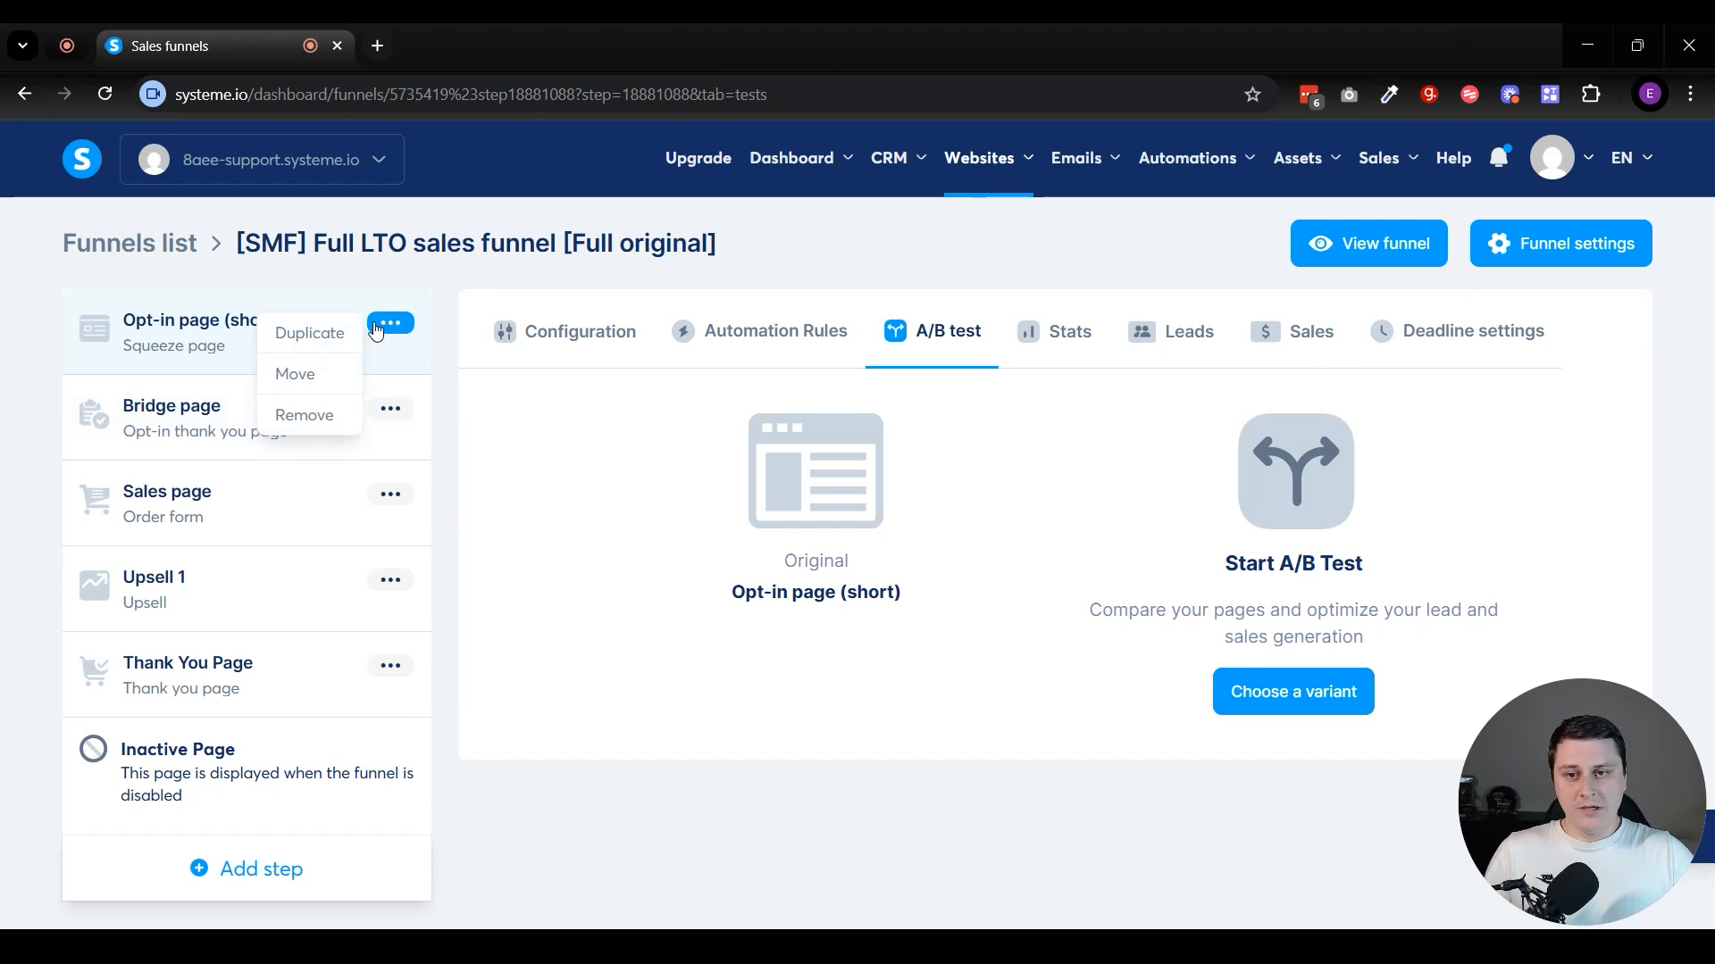
{"action": "left_click", "coordinate": [327, 332]}
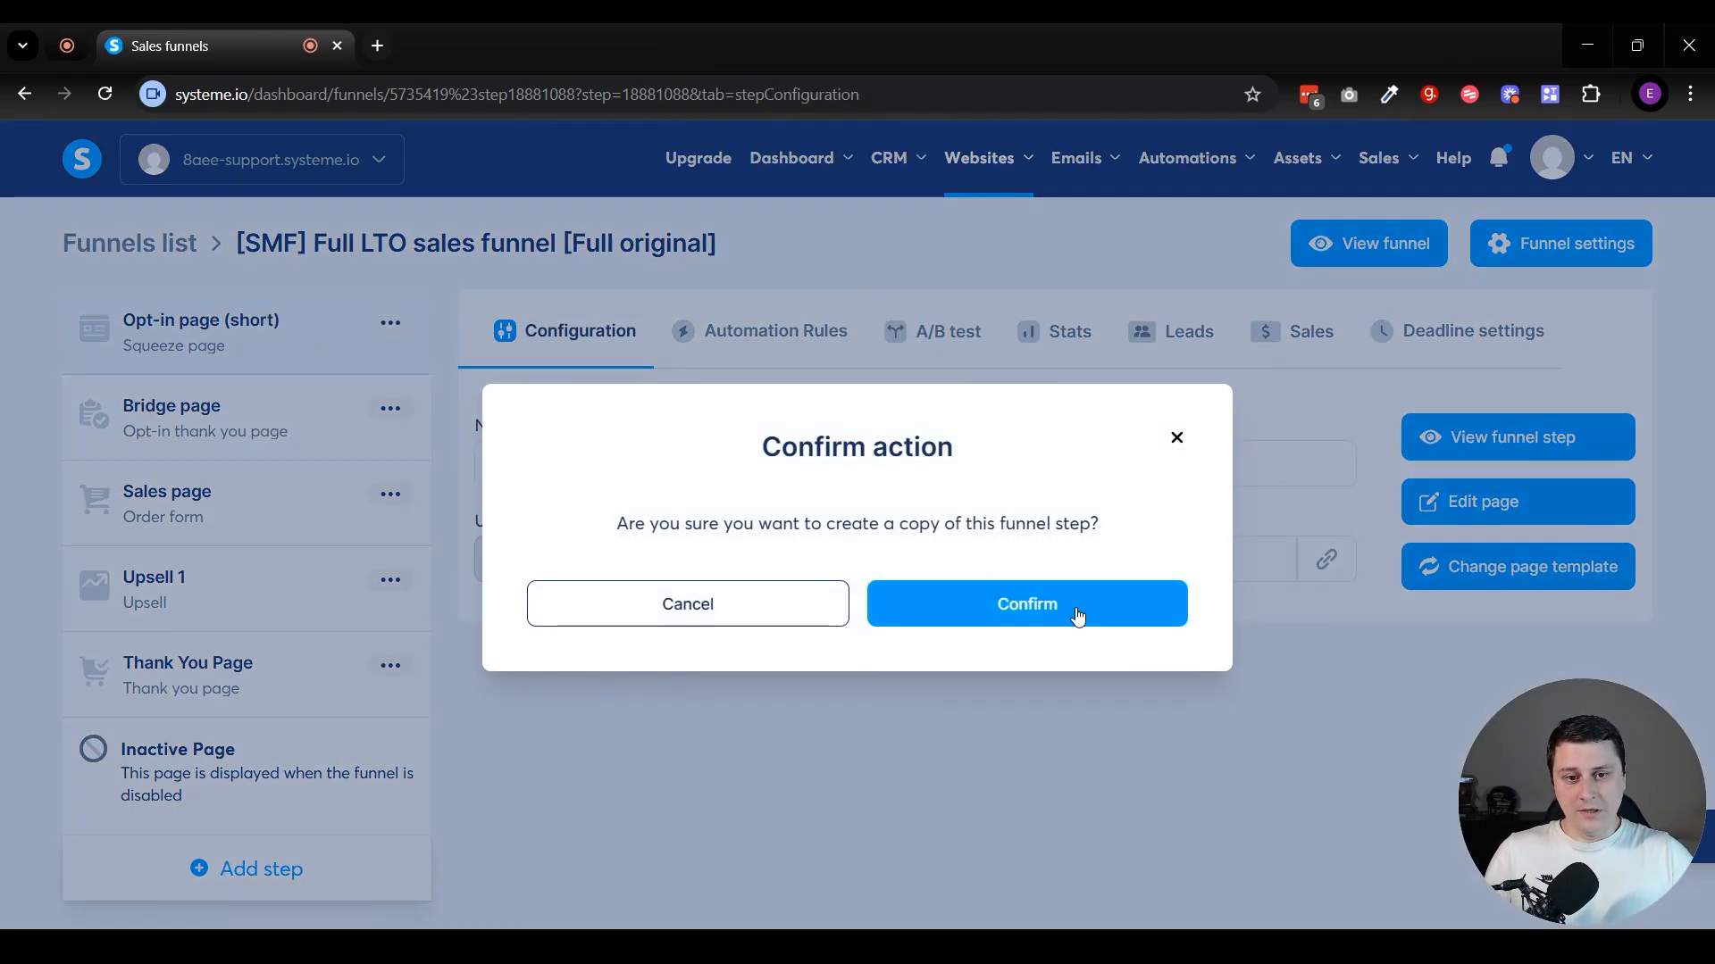
{"action": "left_click", "coordinate": [1014, 602]}
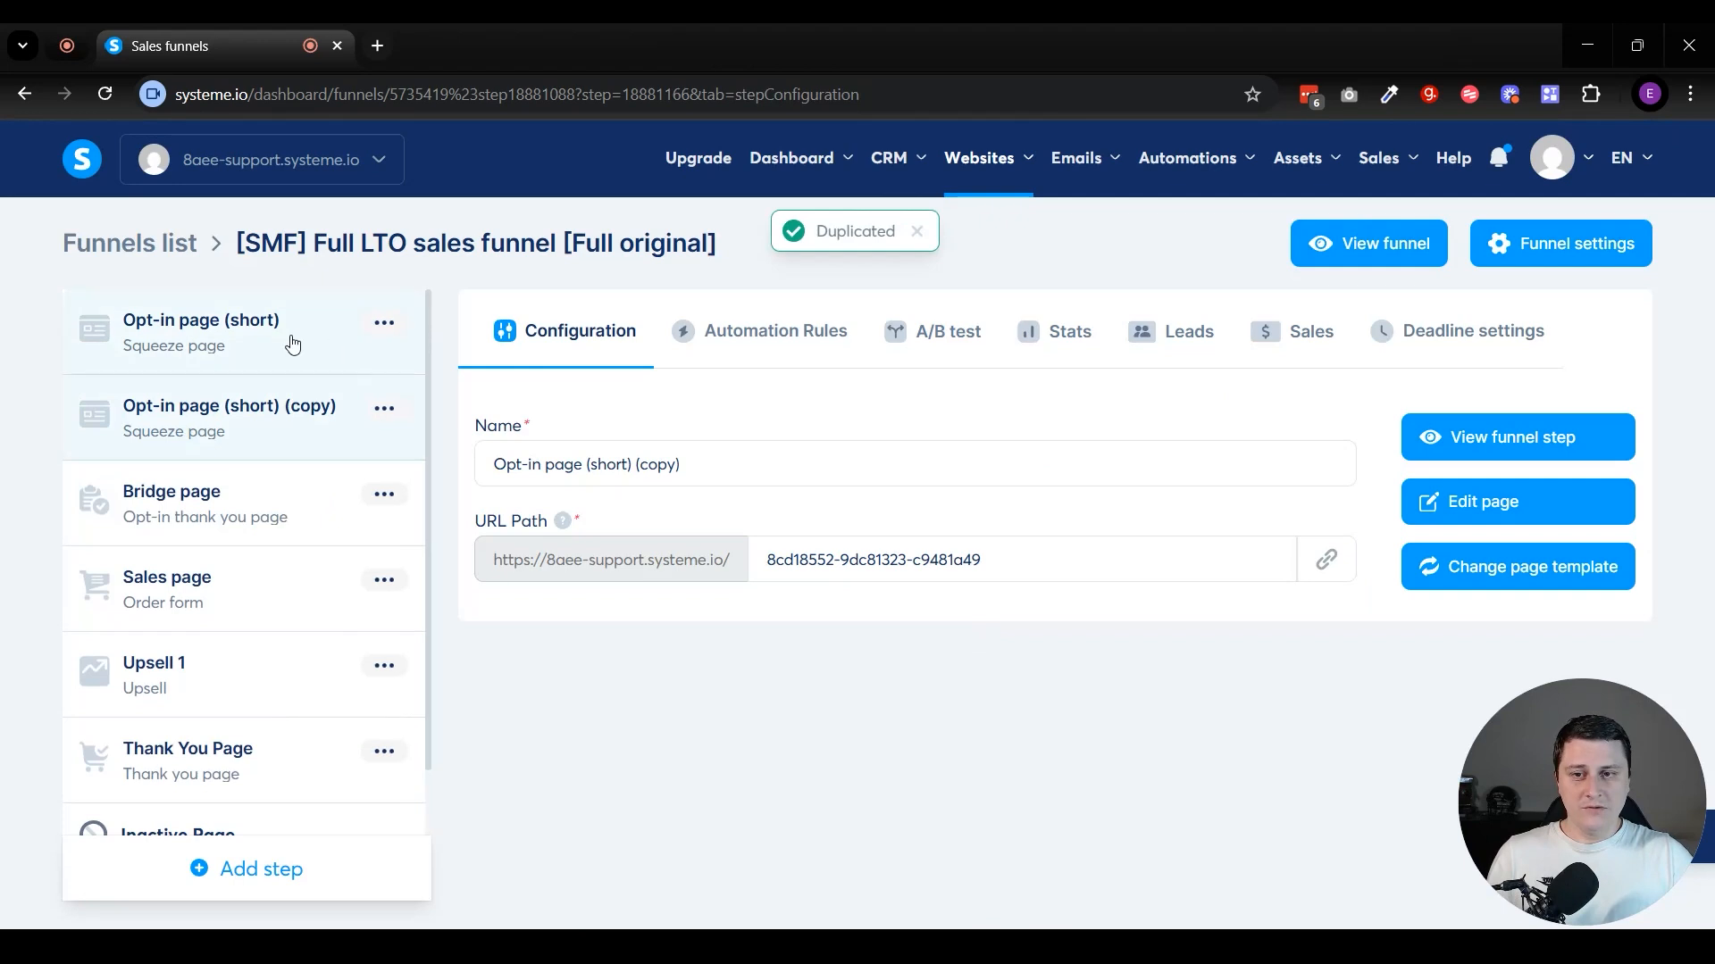
- Rename the original Opt-in page (short) step as "Opt-in page A"
{"action": "left_click", "coordinate": [287, 337]}
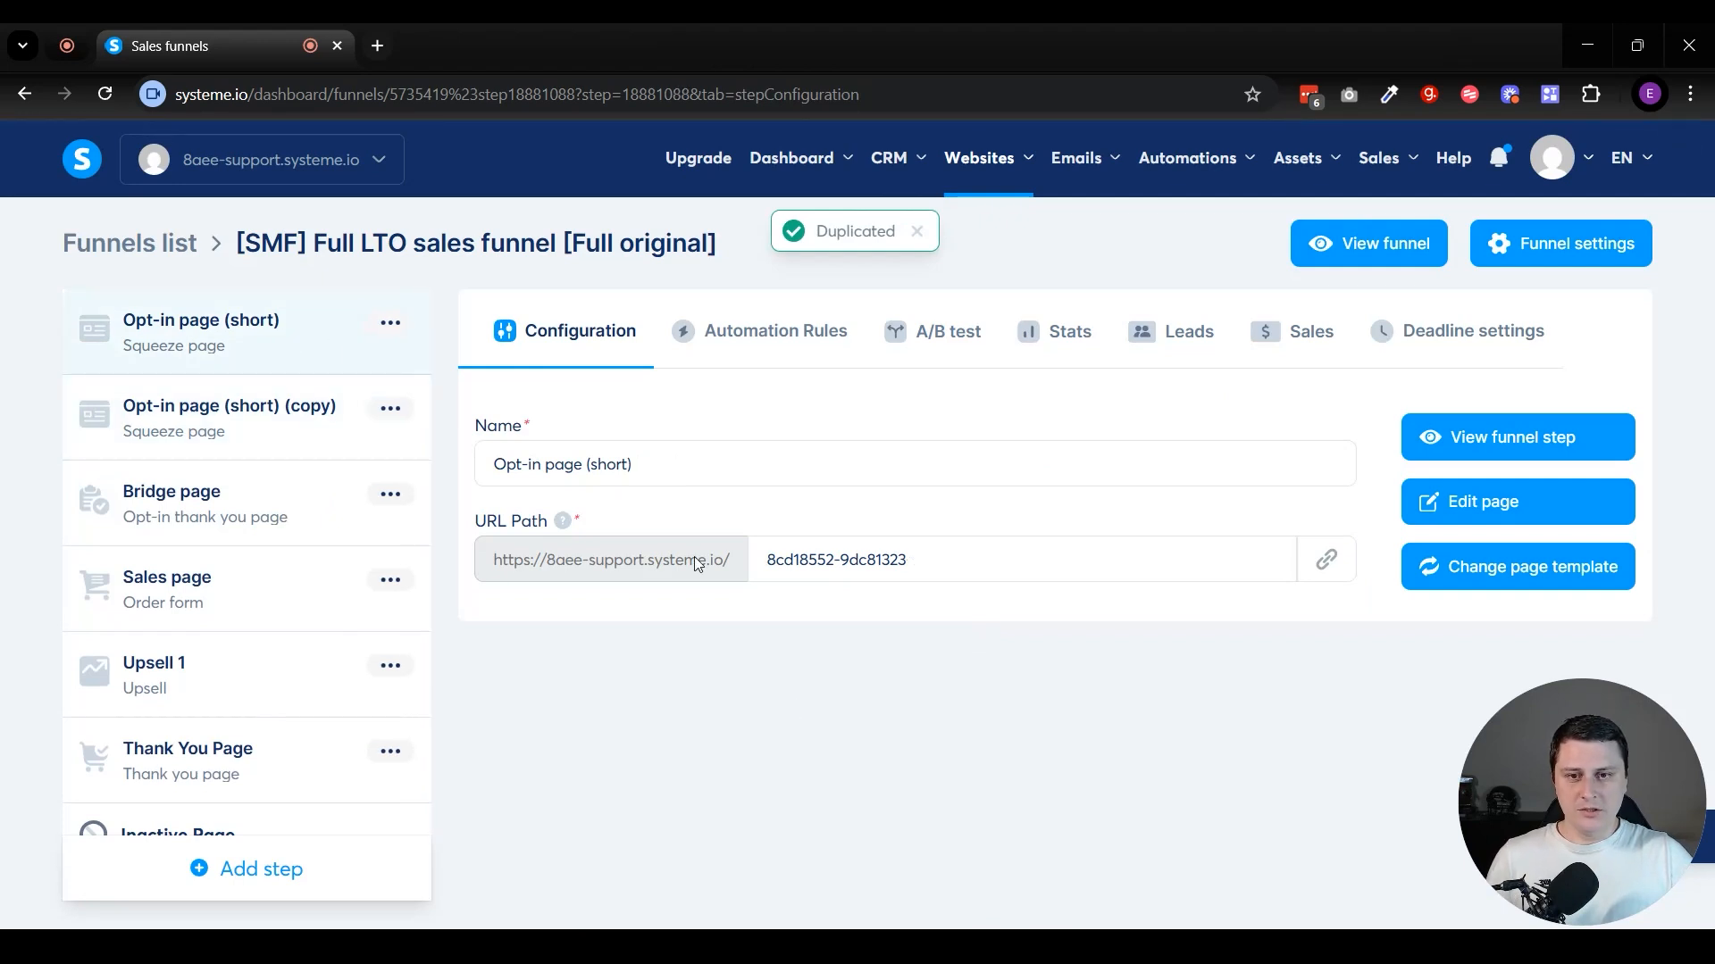
{"action": "left_click_drag", "start_coordinate": [634, 464], "coordinate": [588, 478]}
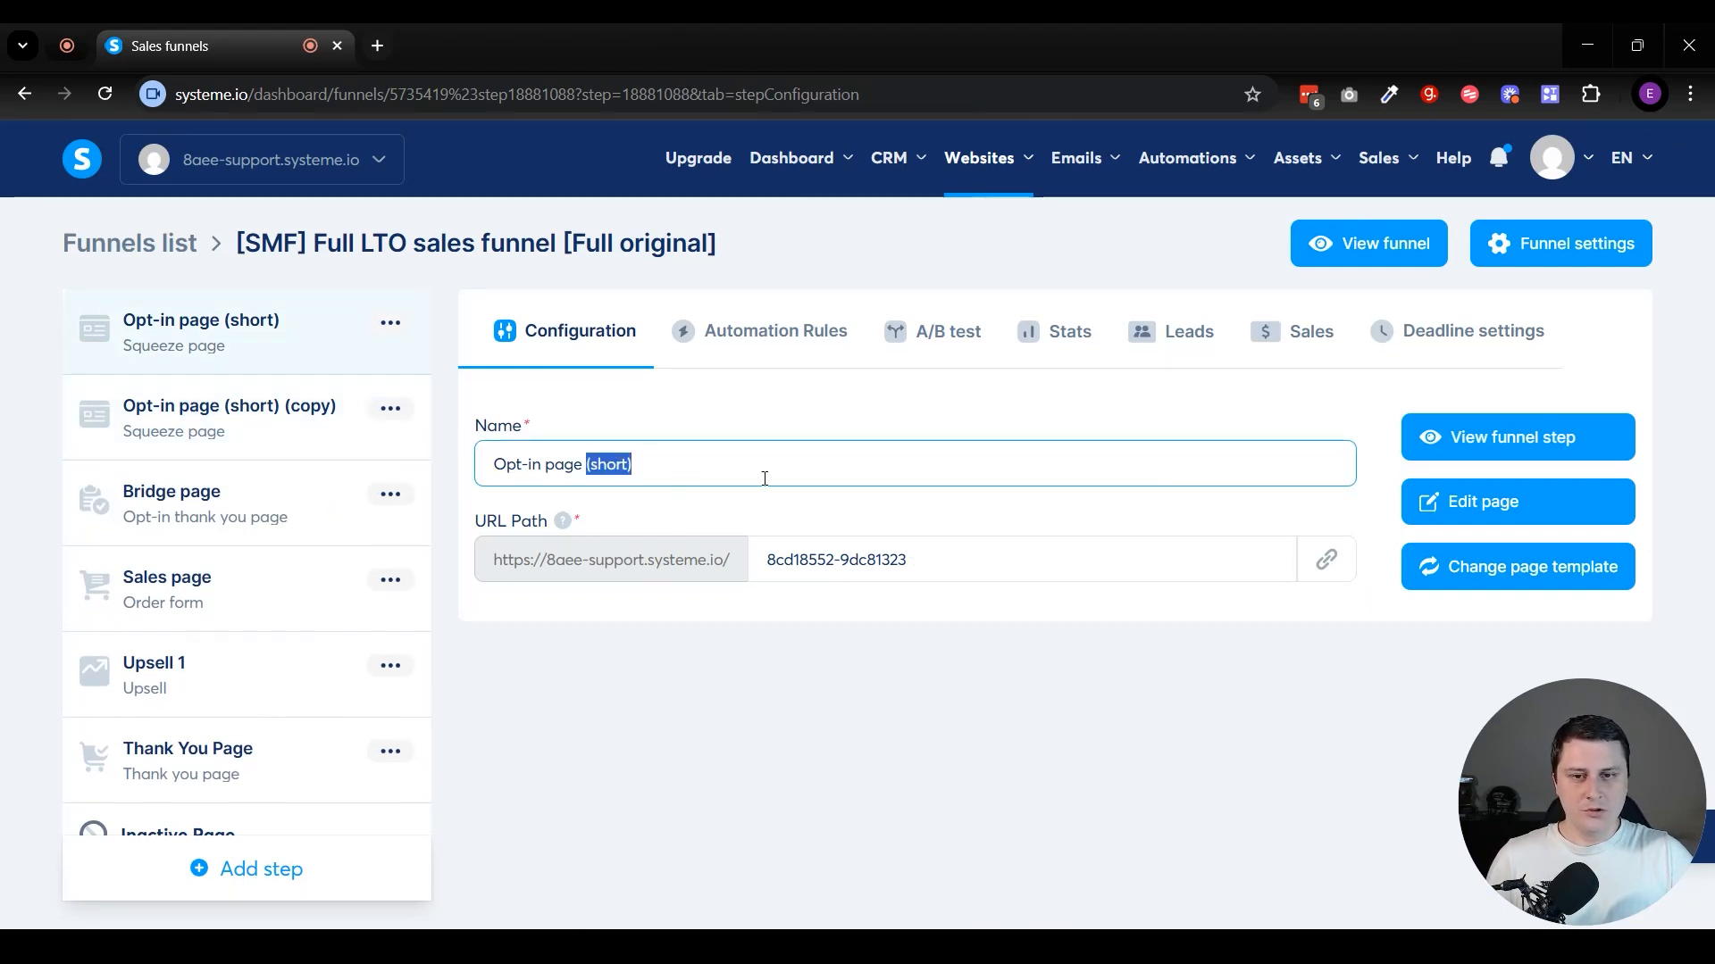
{"action": "type", "text": "A"}
- Rename the duplicated opt-in step as "Opt-in page B"
{"action": "left_click", "coordinate": [153, 432]}
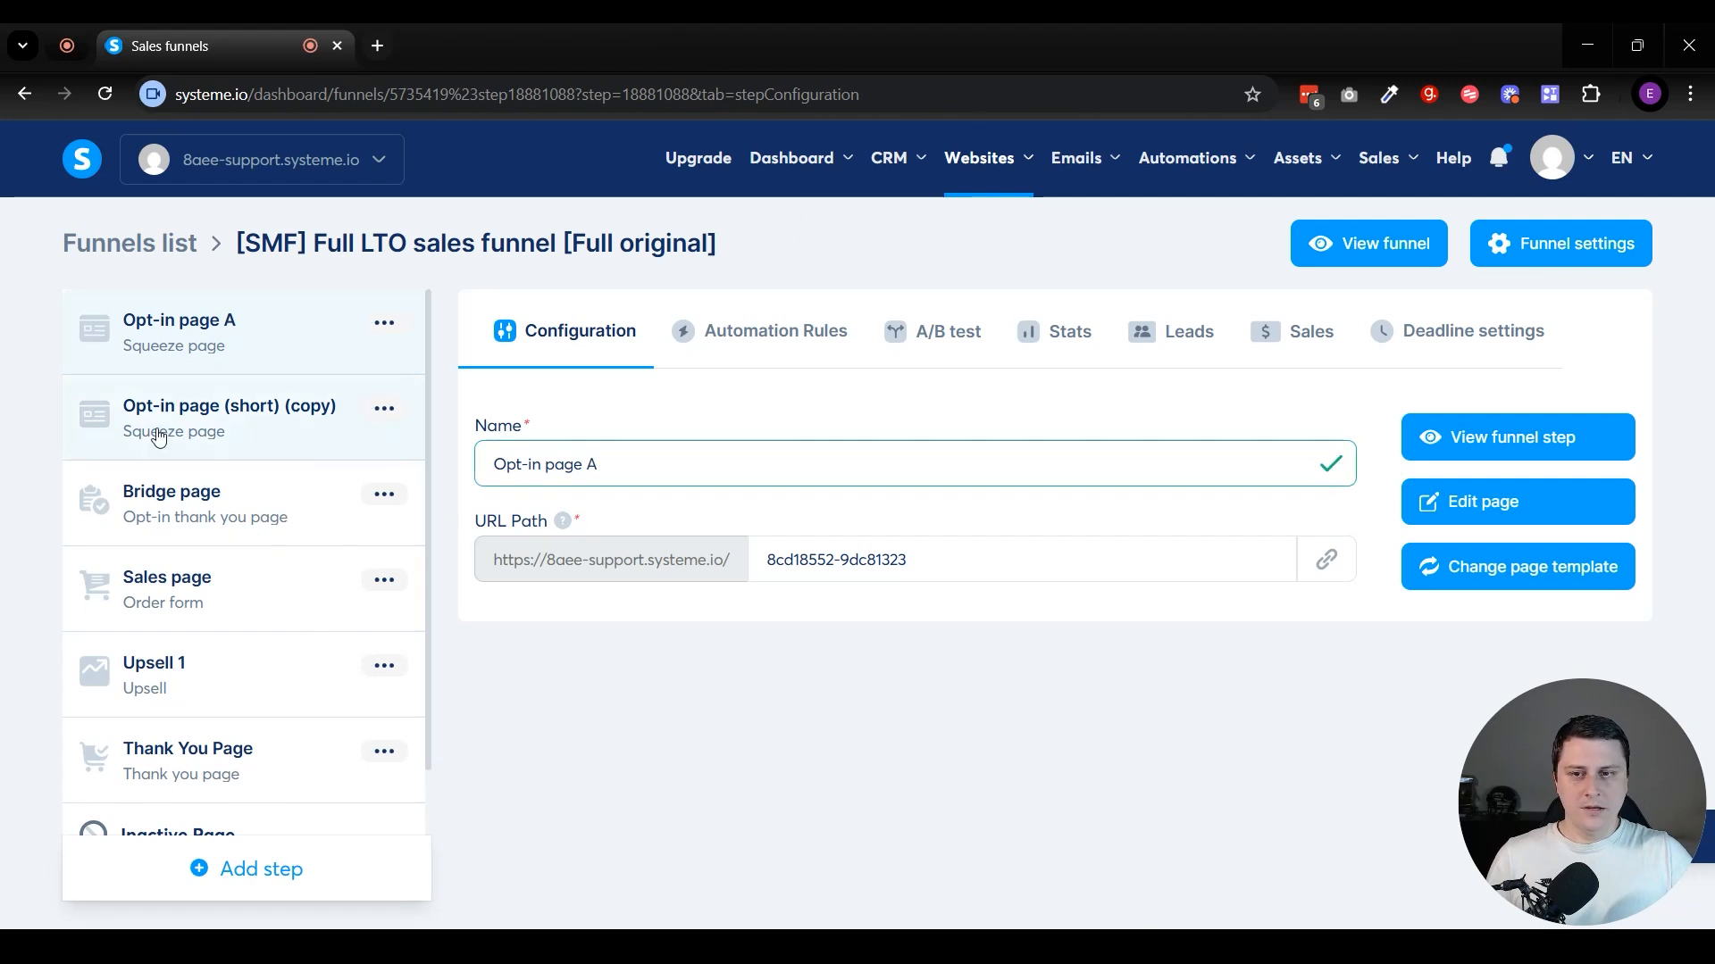
{"action": "left_click", "coordinate": [742, 452]}
{"action": "key", "text": "BackSpace"}
{"action": "key", "text": "BackSpace"}
{"action": "key", "text": "BackSpace"}
{"action": "key", "text": "BackSpace"}
{"action": "key", "text": "BackSpace"}
{"action": "key", "text": "BackSpace"}
{"action": "key", "text": "BackSpace"}
{"action": "key", "text": "BackSpace"}
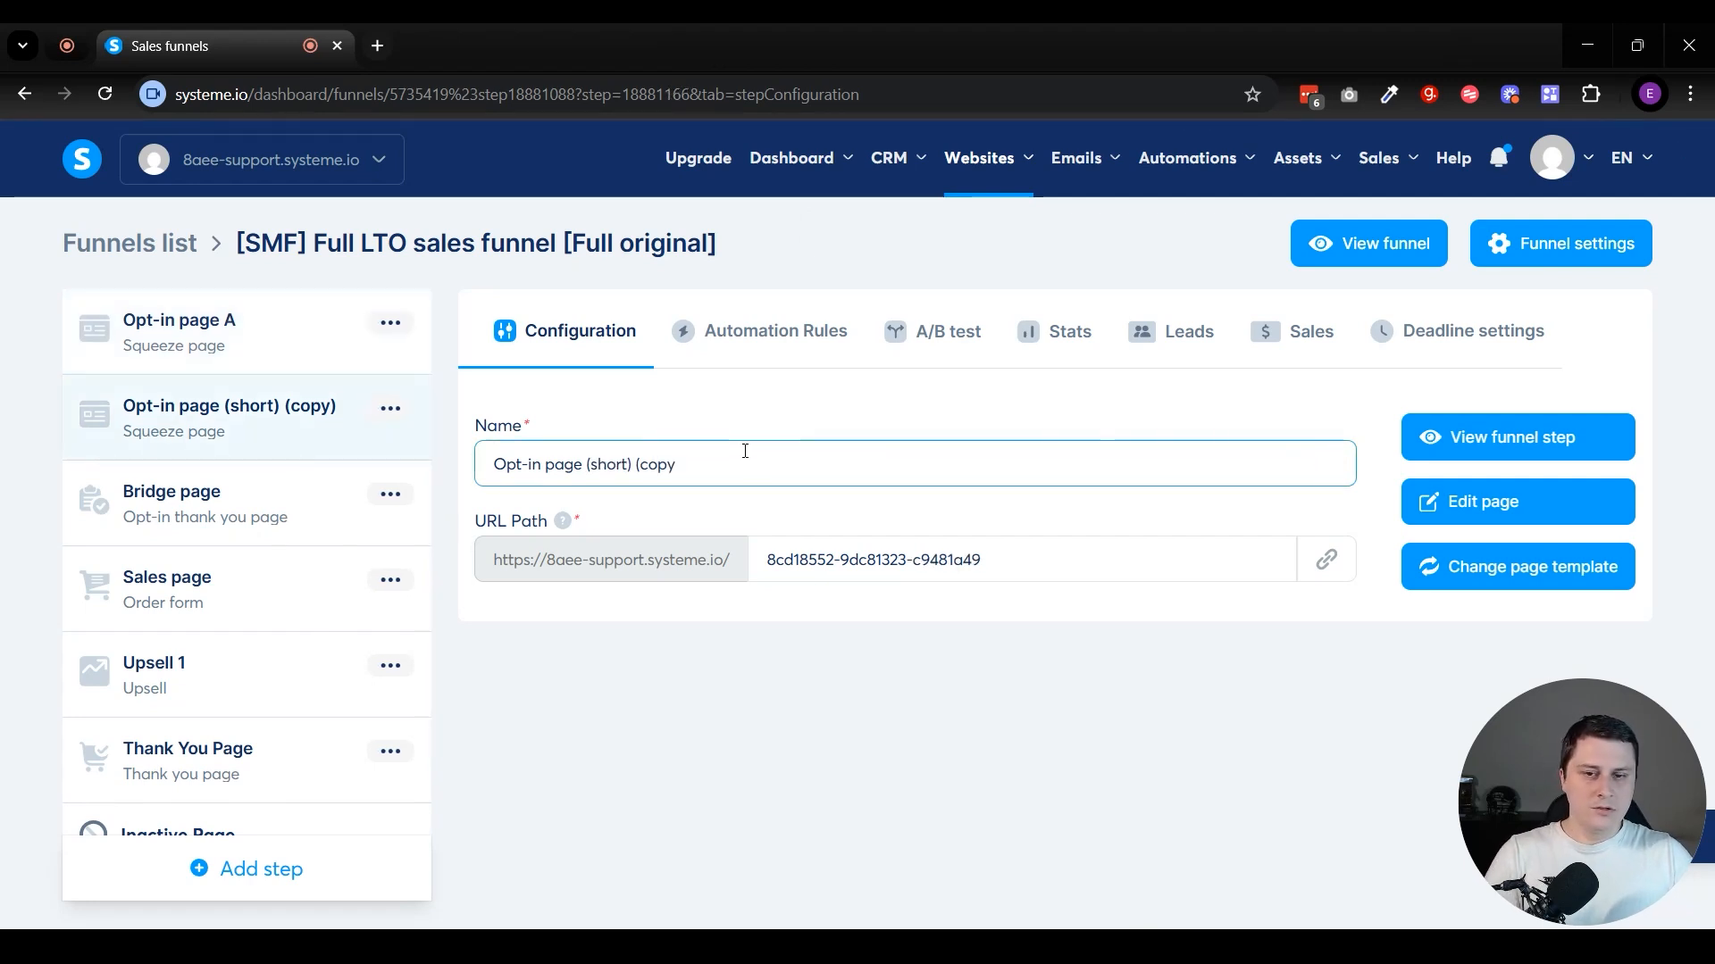
{"action": "key", "text": "BackSpace"}
{"action": "key", "text": "BackSpace"}
{"action": "key", "text": "BackSpace"}
{"action": "key", "text": "BackSpace"}
{"action": "key", "text": "BackSpace"}
{"action": "key", "text": "BackSpace"}
{"action": "type", "text": "B"}
{"action": "left_click", "coordinate": [756, 719]}
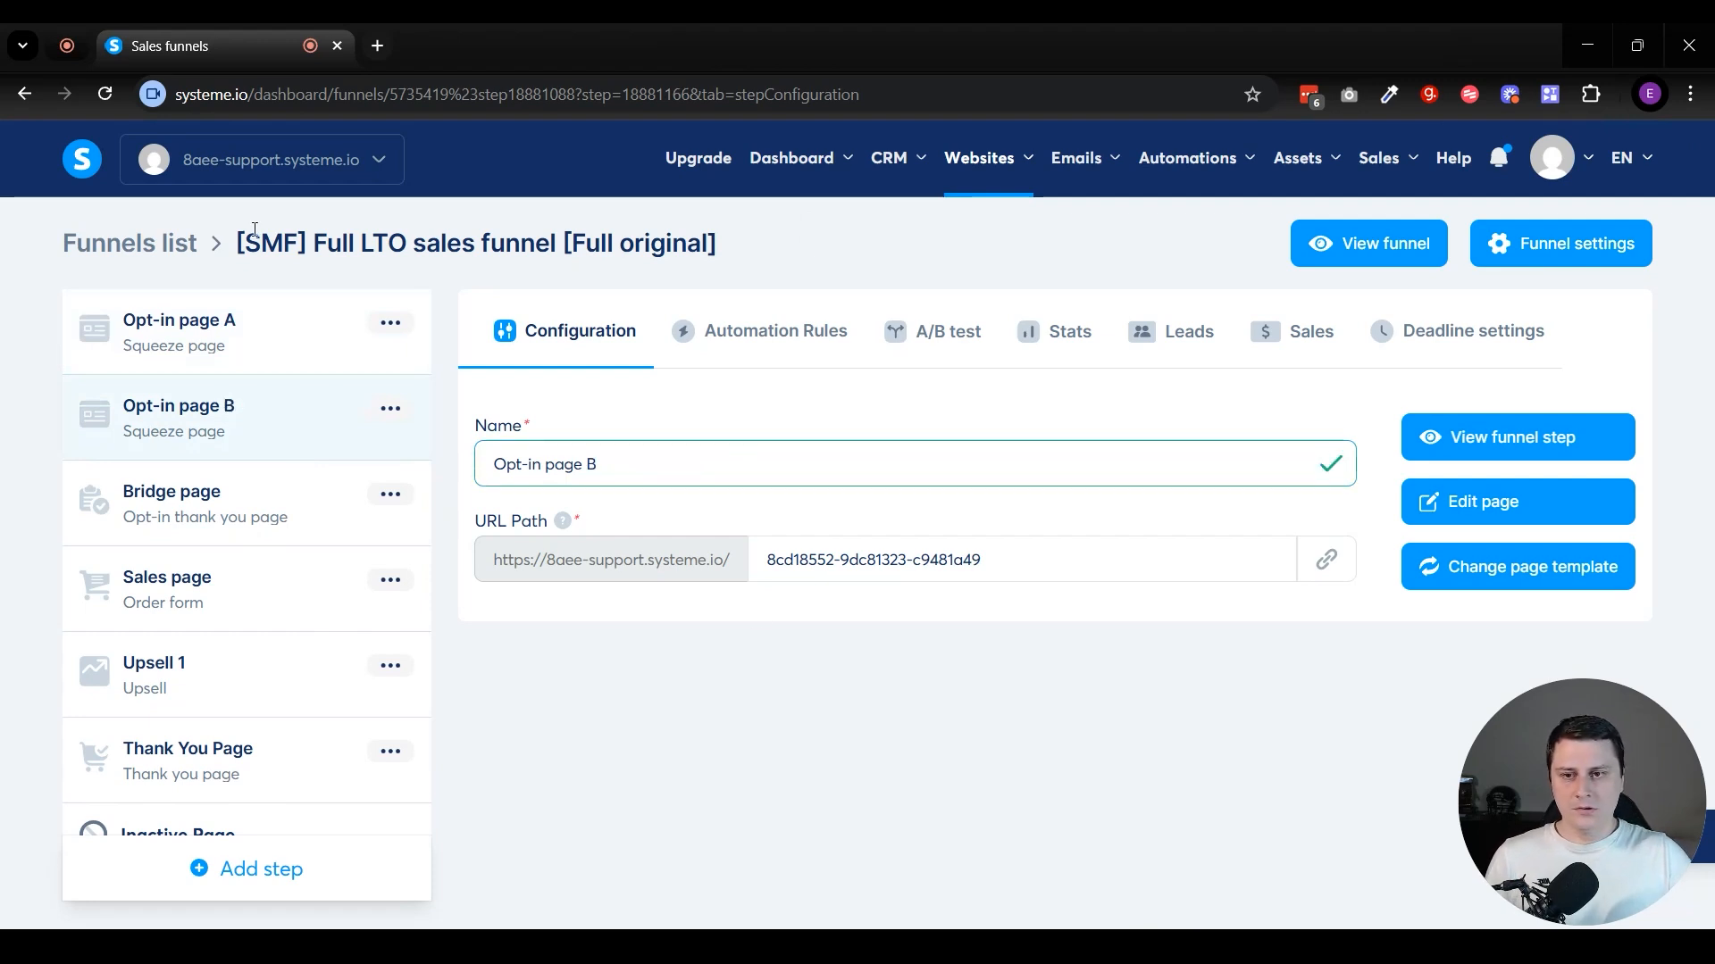
- Set up an A/B test on Opt-in page A with Opt-in page B as variant and Bridge page as goal, and start it
{"action": "left_click", "coordinate": [164, 324]}
{"action": "left_click", "coordinate": [202, 430]}
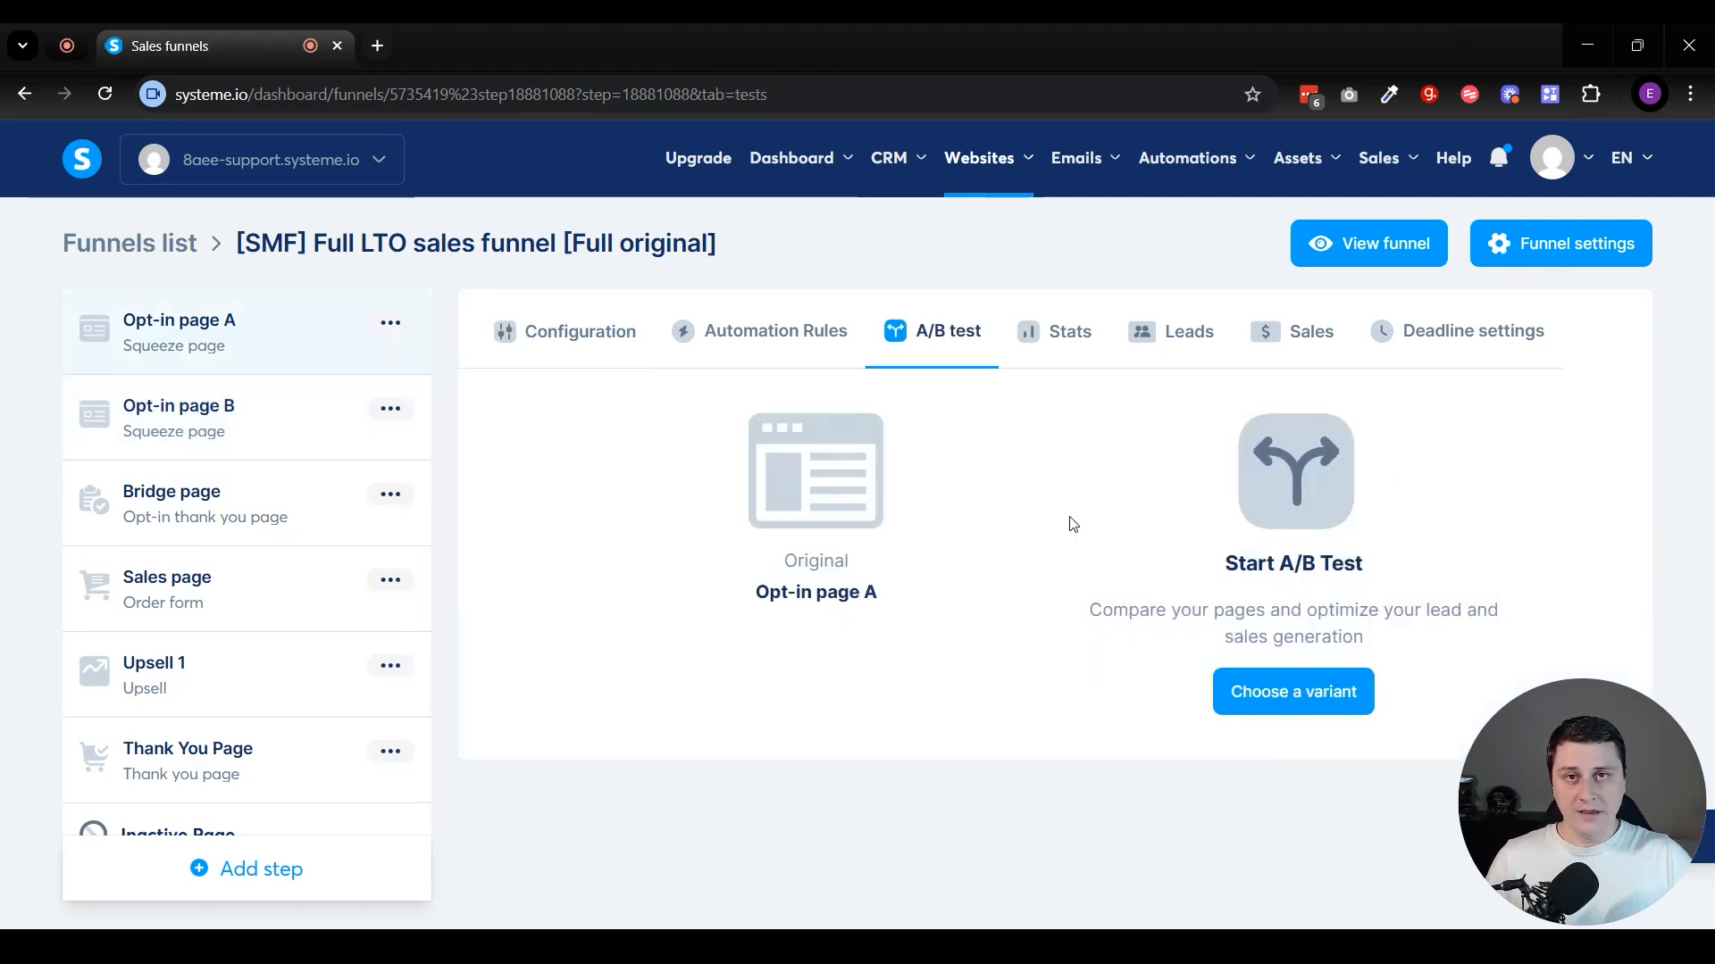
{"action": "left_click", "coordinate": [114, 364]}
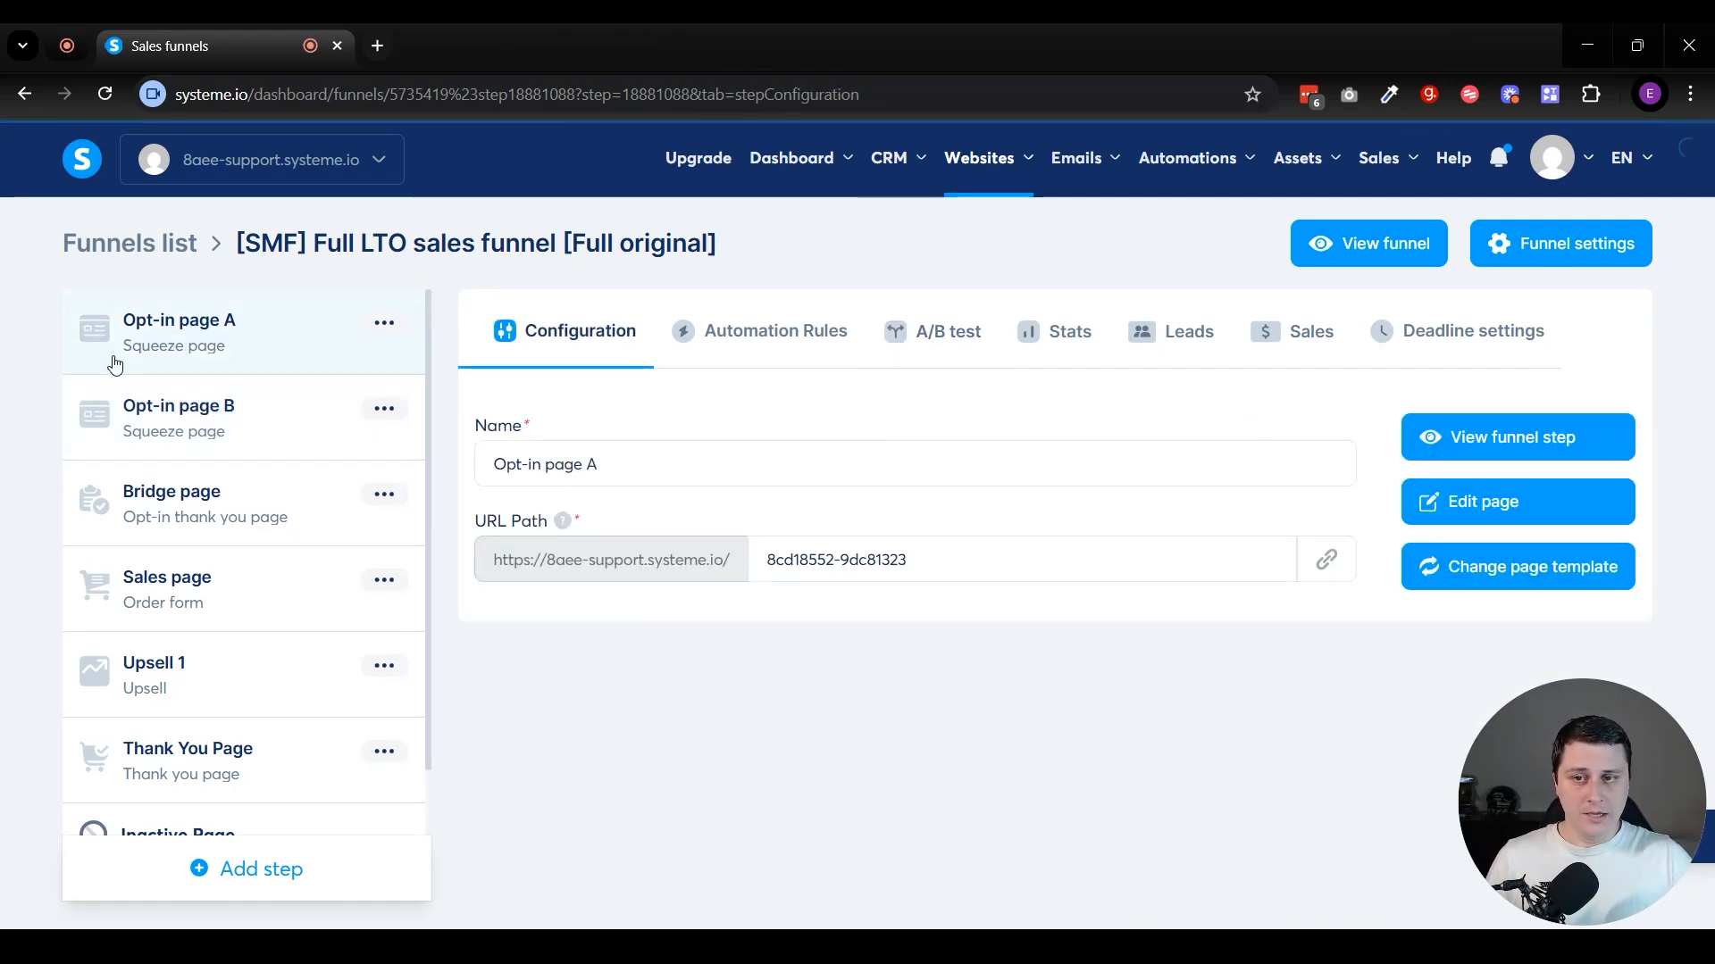
{"action": "left_click", "coordinate": [920, 333]}
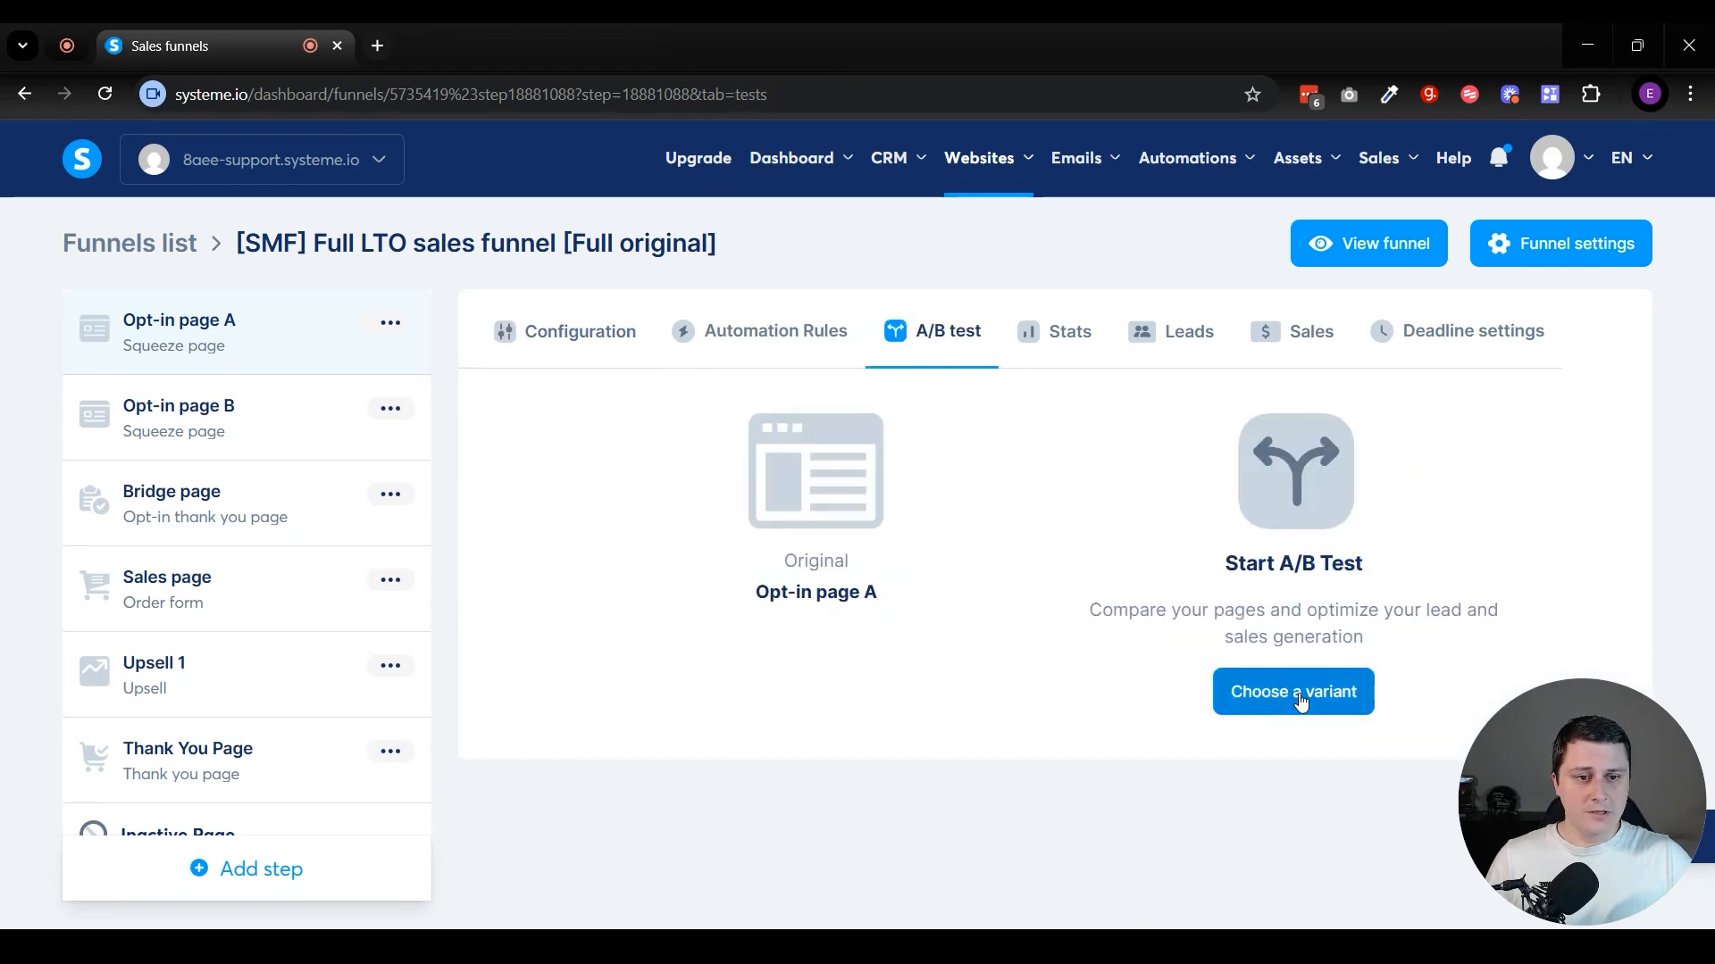
{"action": "left_click", "coordinate": [1297, 695]}
{"action": "left_click", "coordinate": [669, 519]}
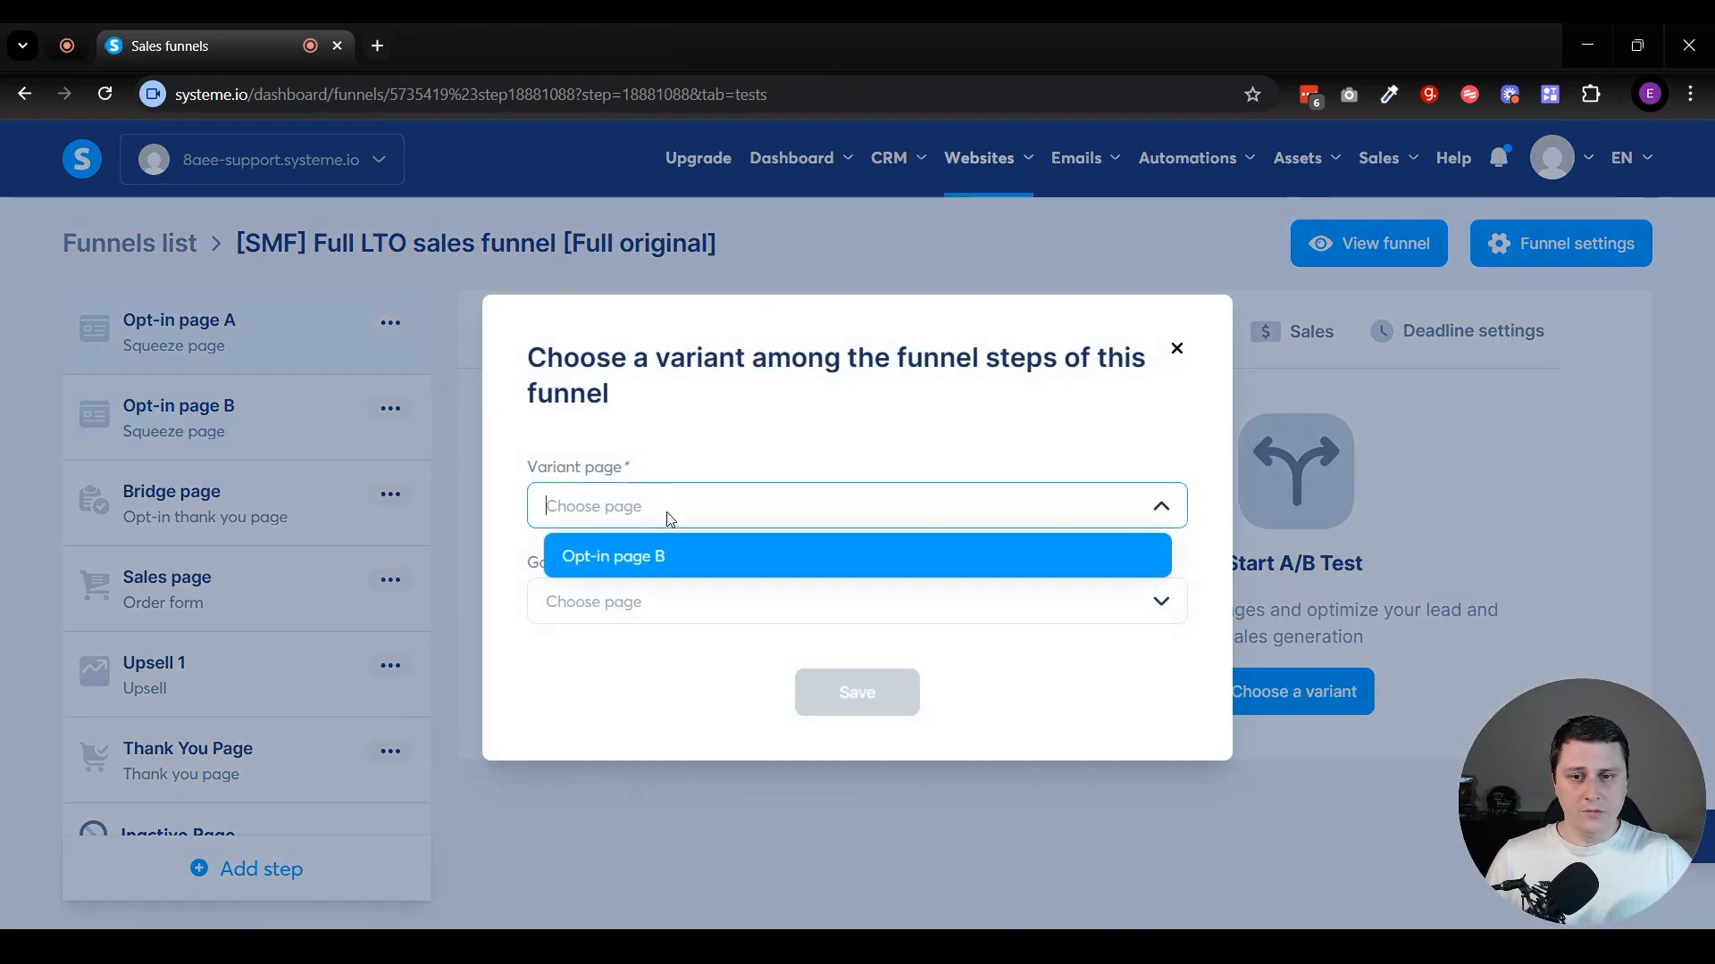
{"action": "left_click", "coordinate": [693, 558]}
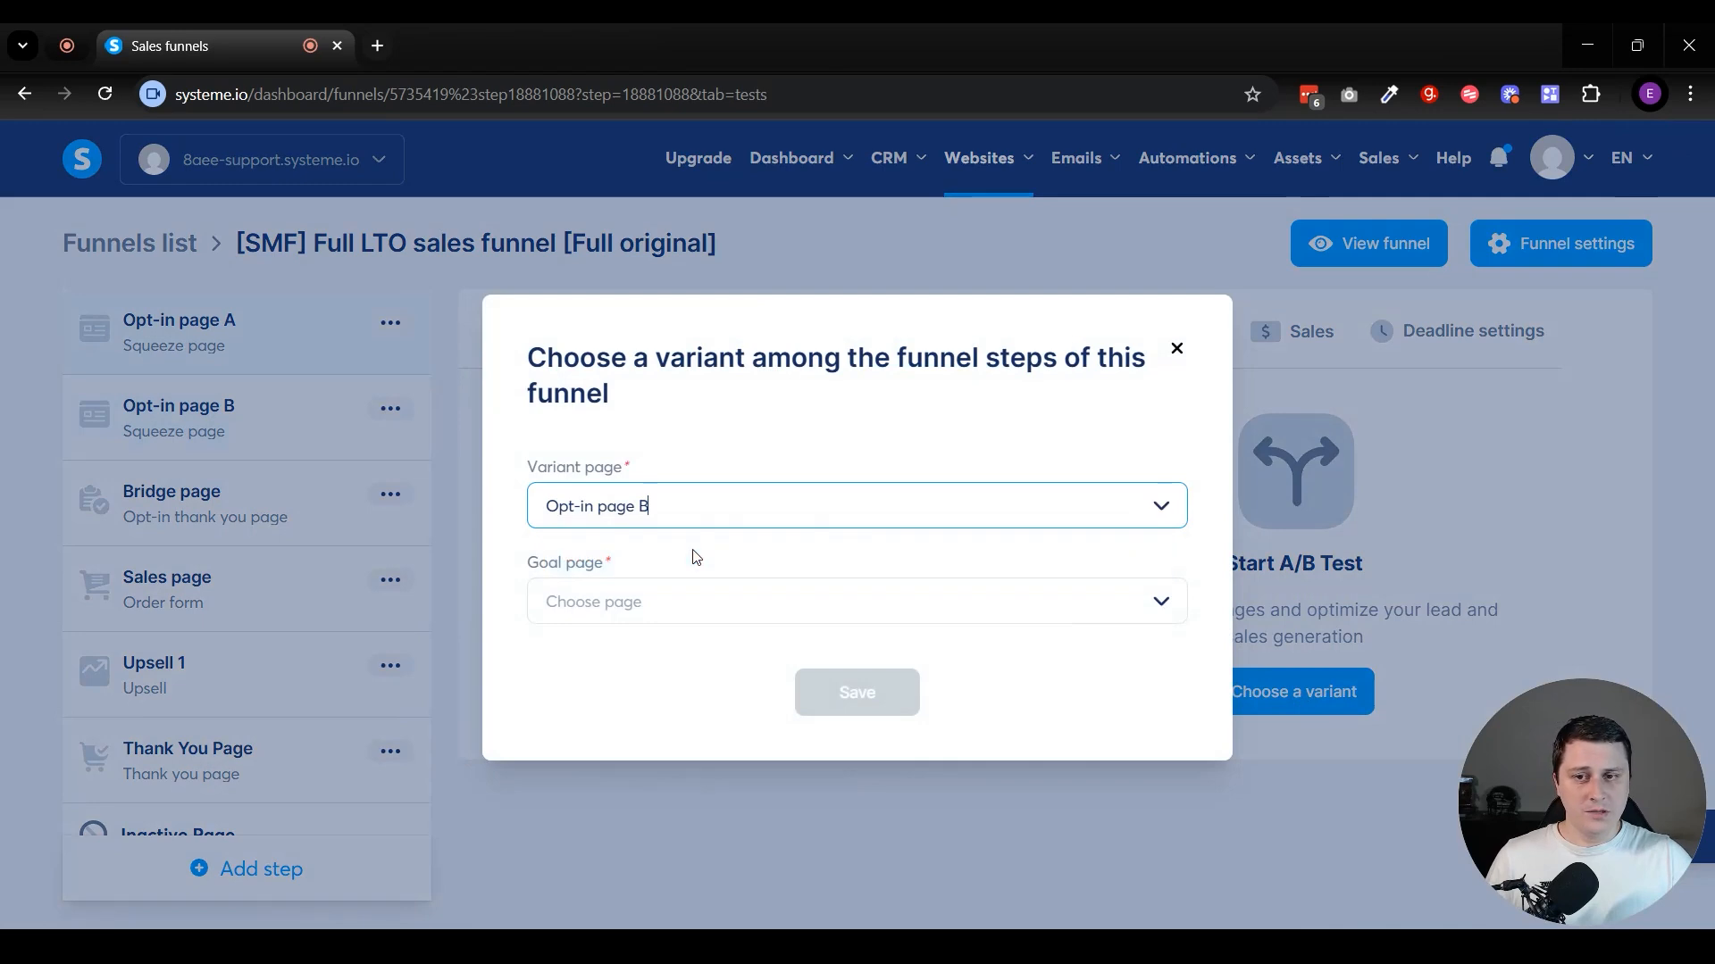
{"action": "left_click", "coordinate": [612, 602]}
{"action": "left_click", "coordinate": [884, 660]}
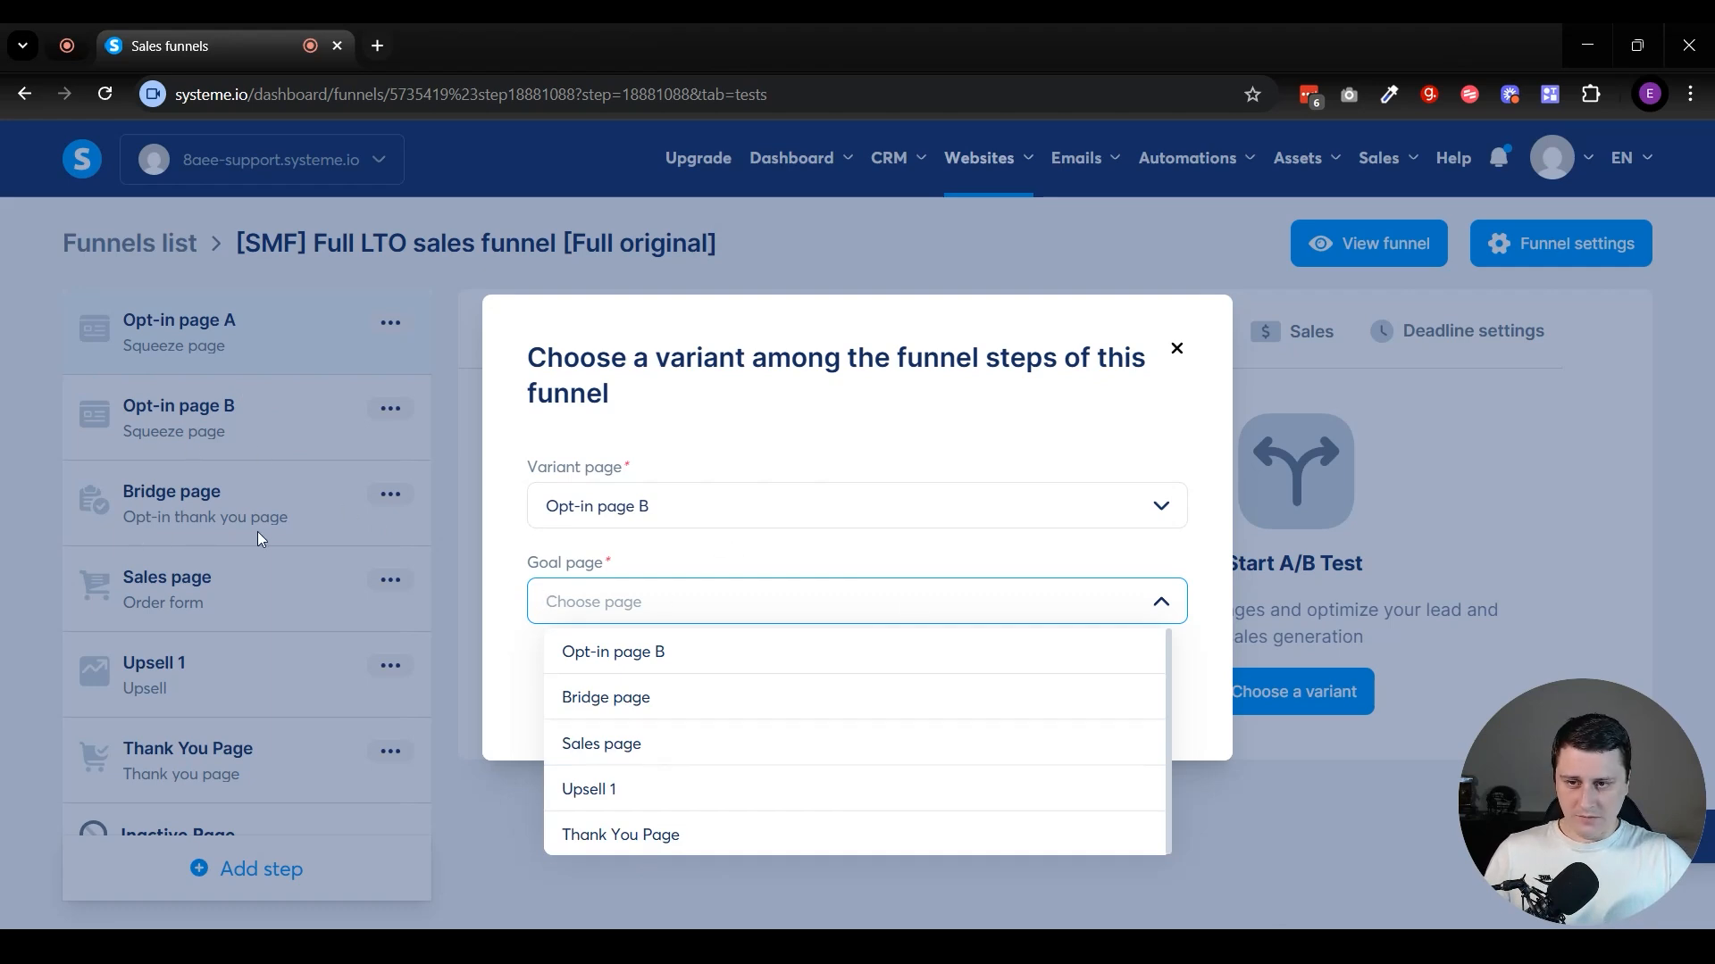
{"action": "left_click", "coordinate": [637, 698]}
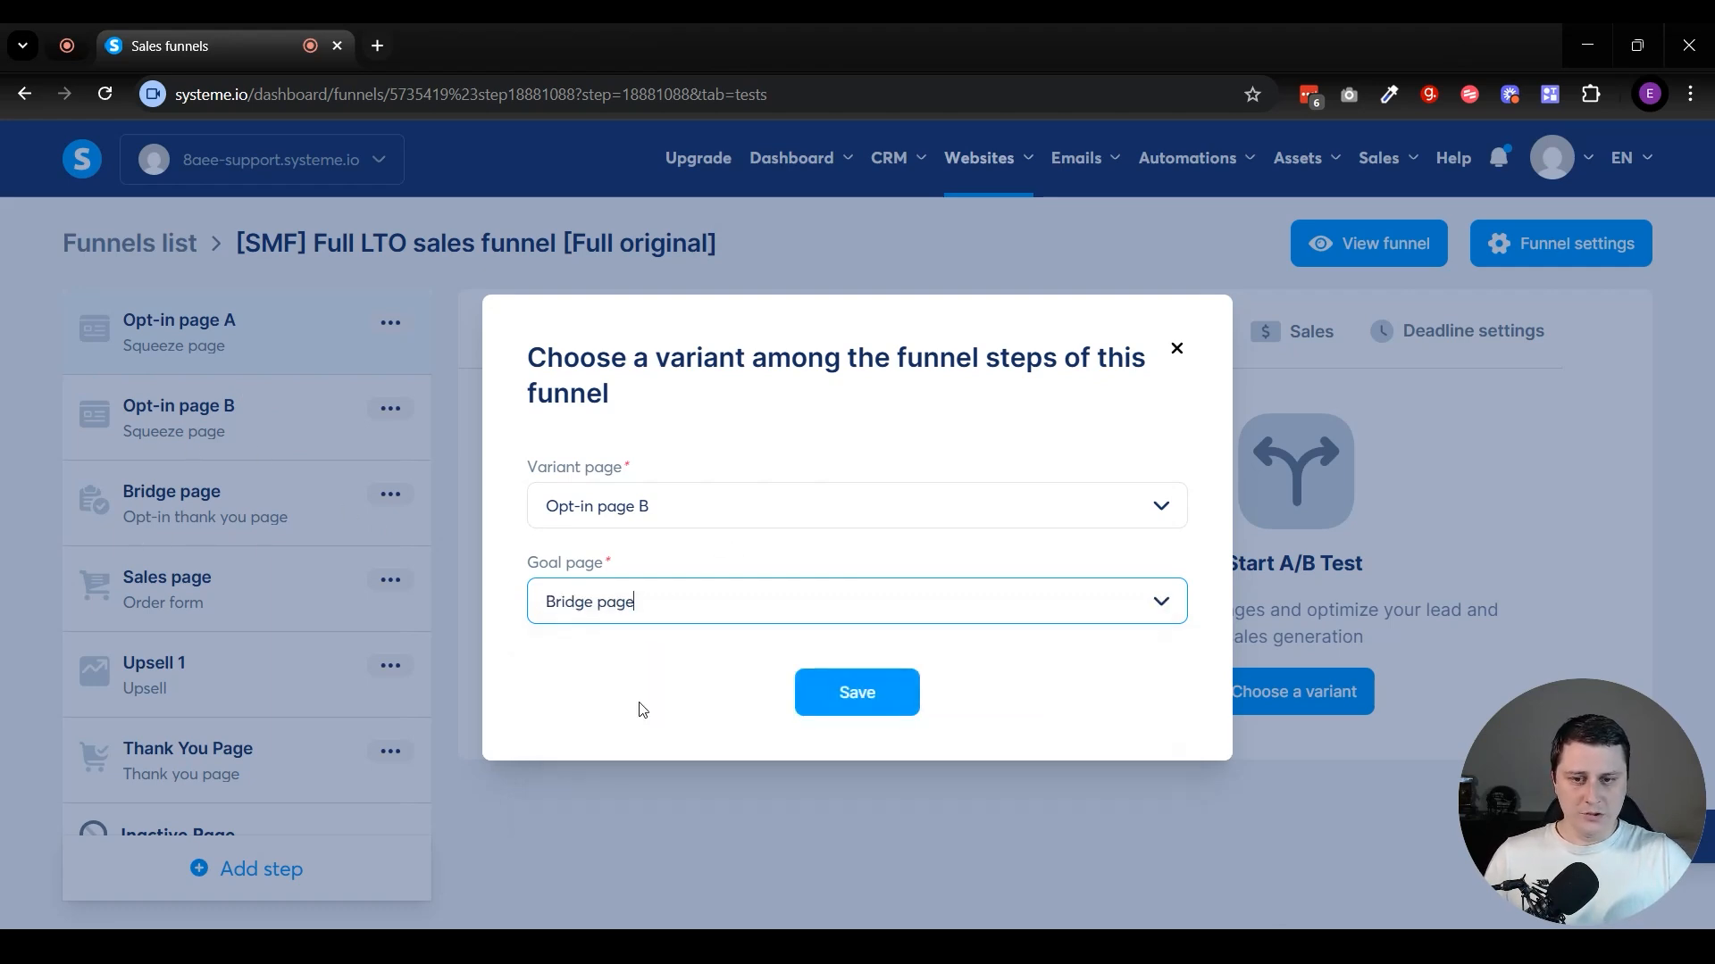
{"action": "left_click", "coordinate": [846, 703]}
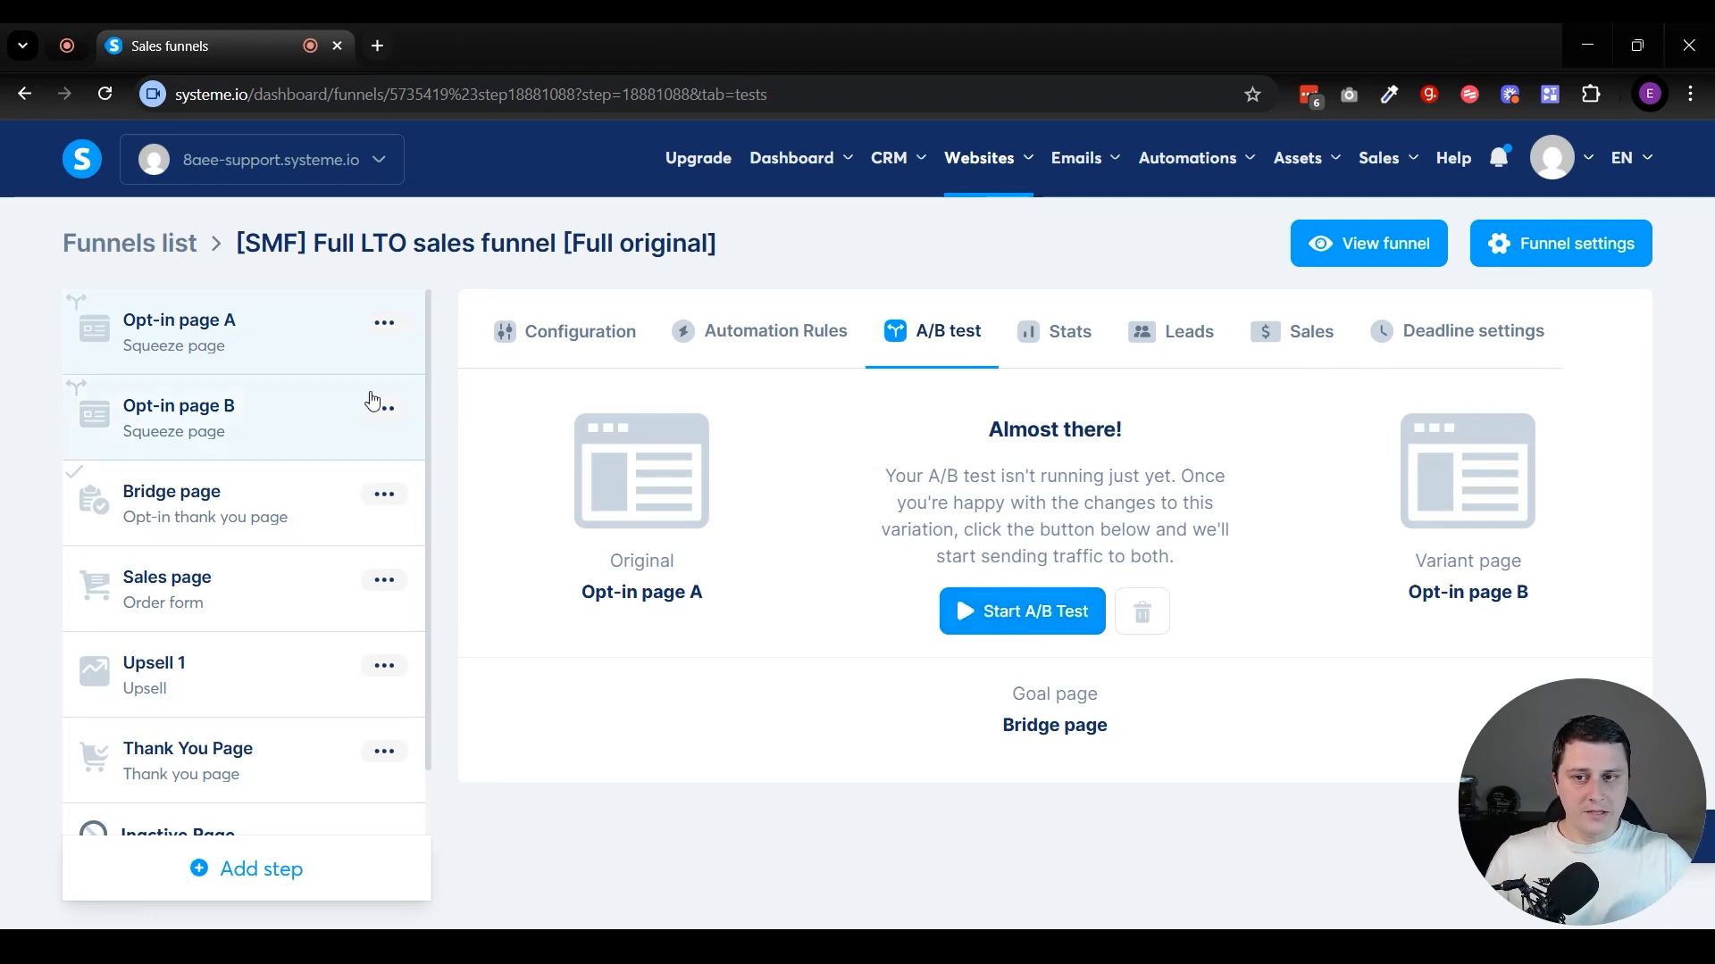
{"action": "left_click", "coordinate": [1057, 606]}
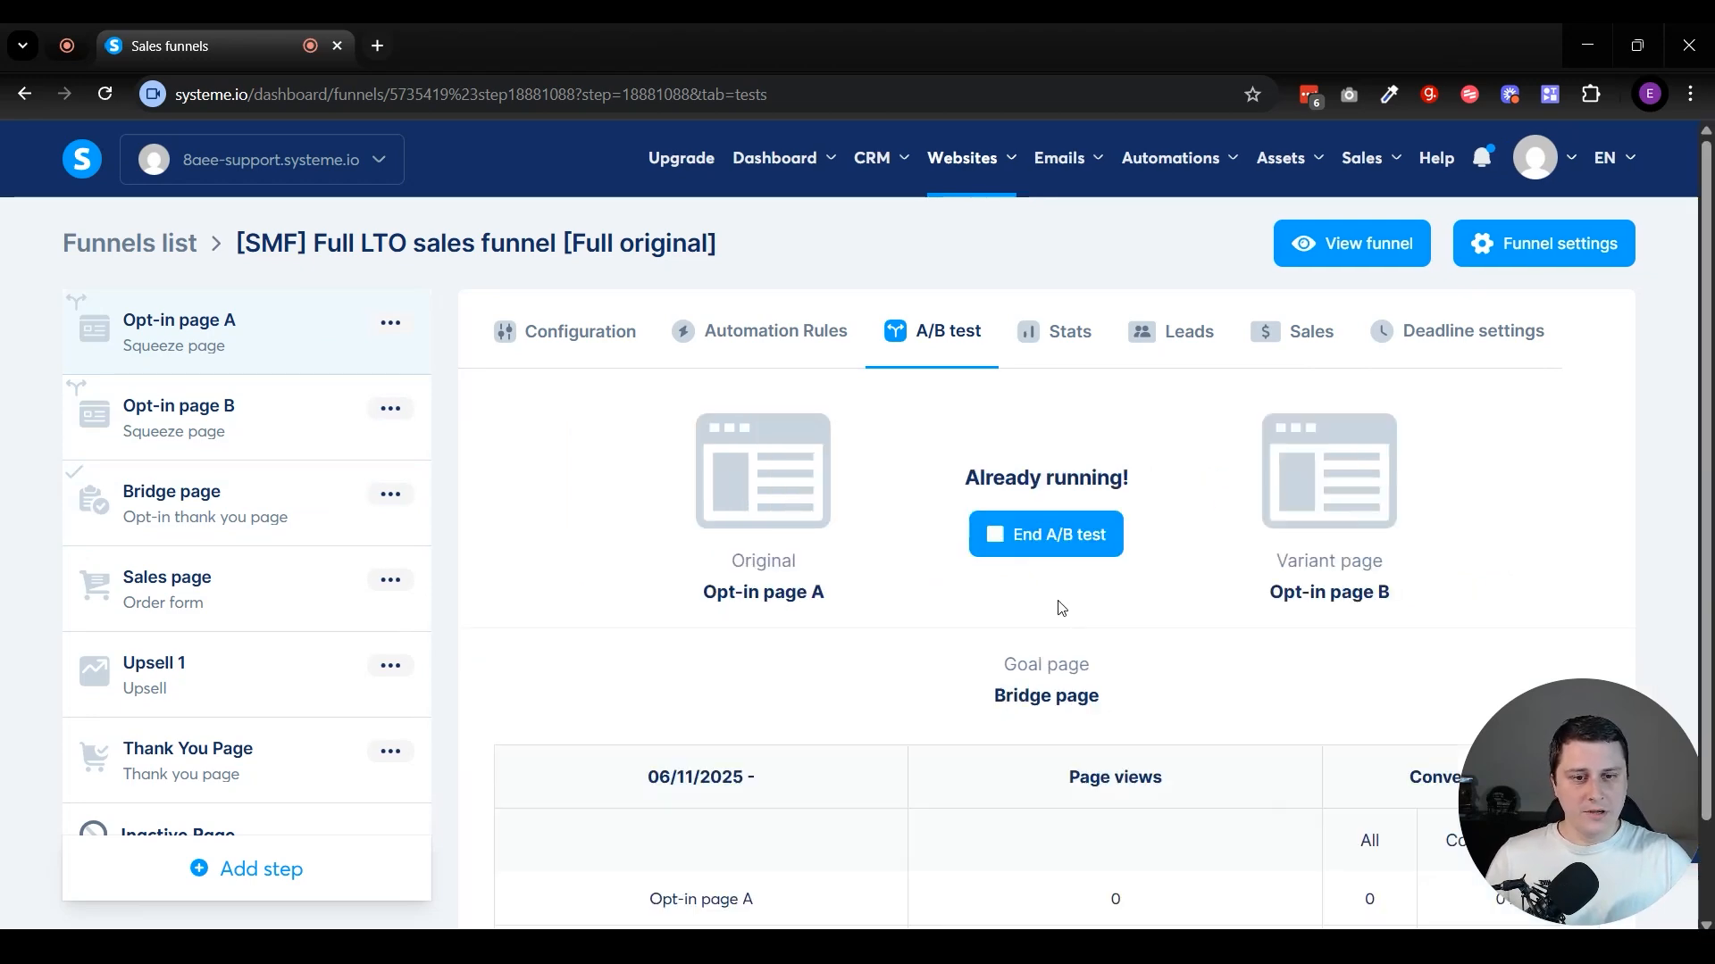
- End the running A/B test on Opt-in page A and review the A/B test history
{"action": "left_click", "coordinate": [1017, 539]}
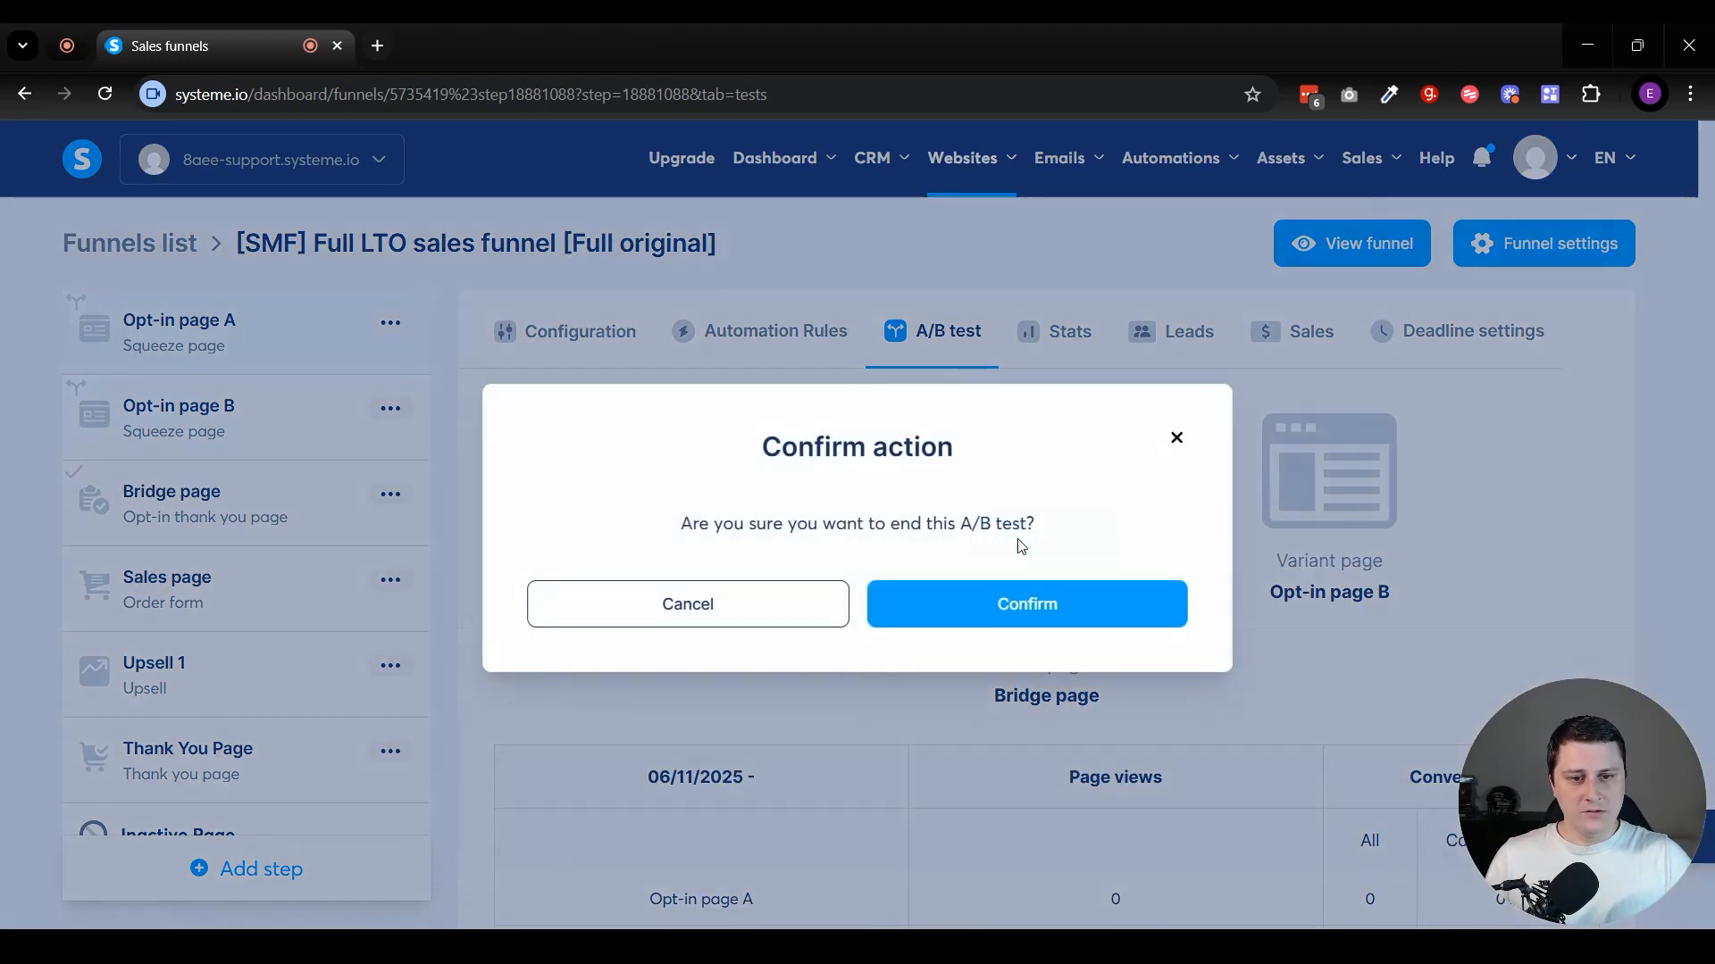
{"action": "left_click", "coordinate": [1014, 605]}
{"action": "scroll", "coordinate": [872, 724], "scroll_direction": "down", "scroll_amount": 2}
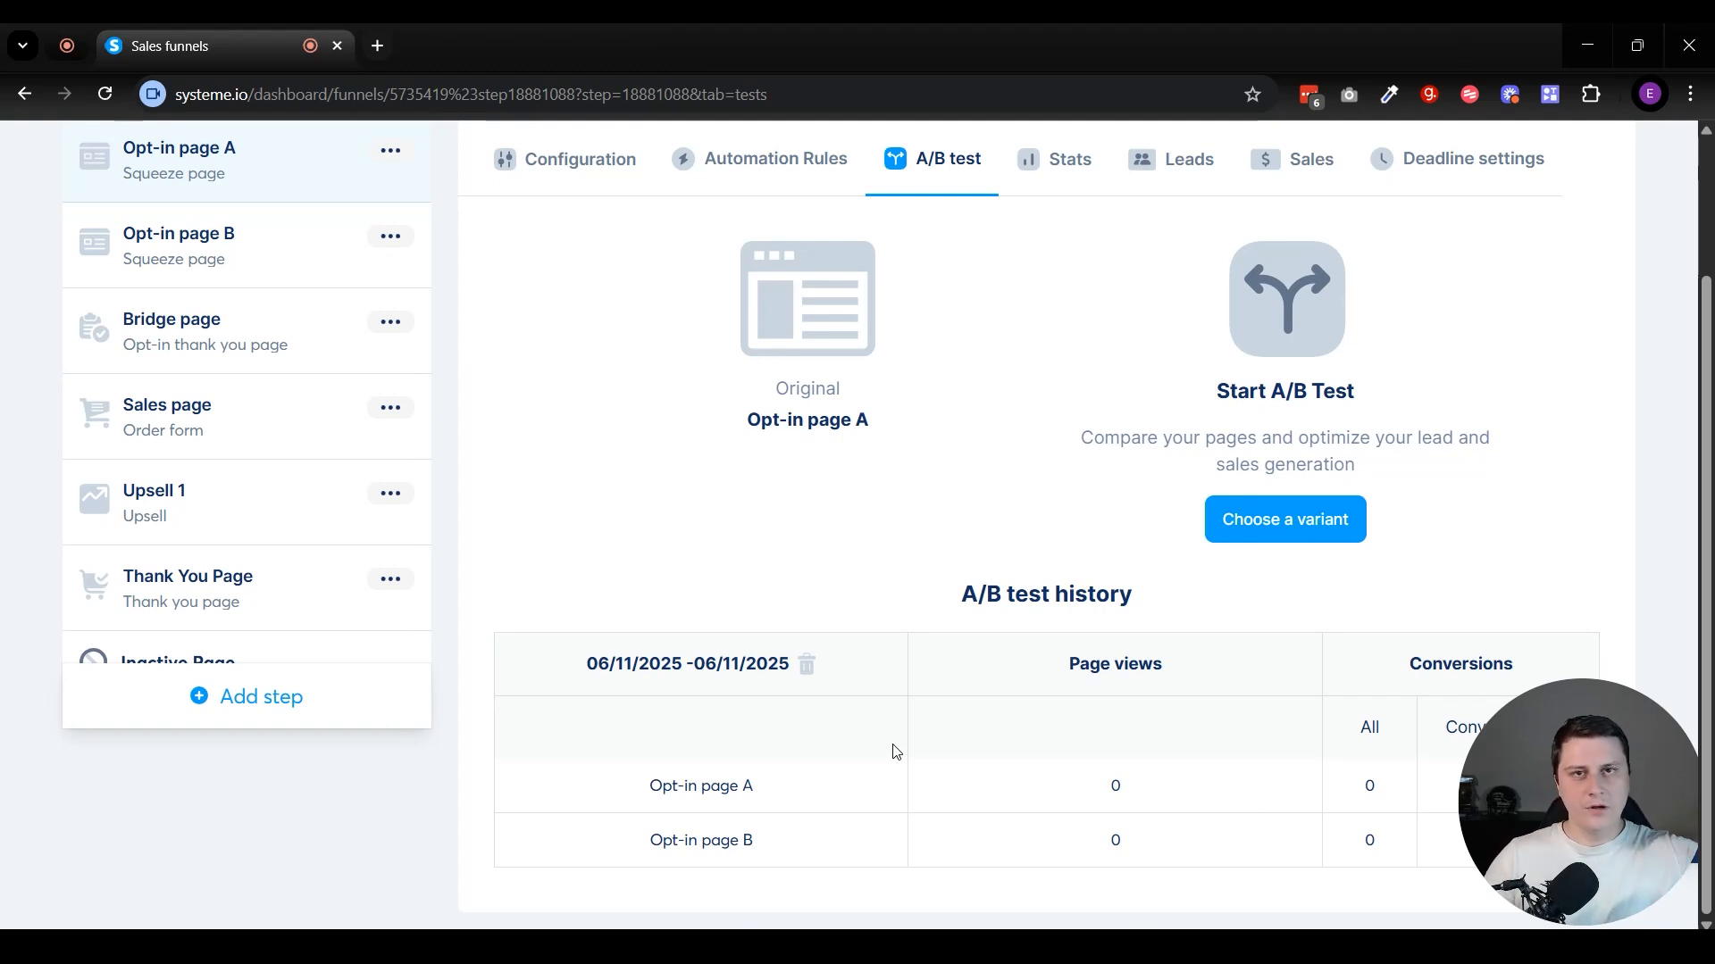
{"action": "scroll", "coordinate": [896, 752], "scroll_direction": "up", "scroll_amount": 2}
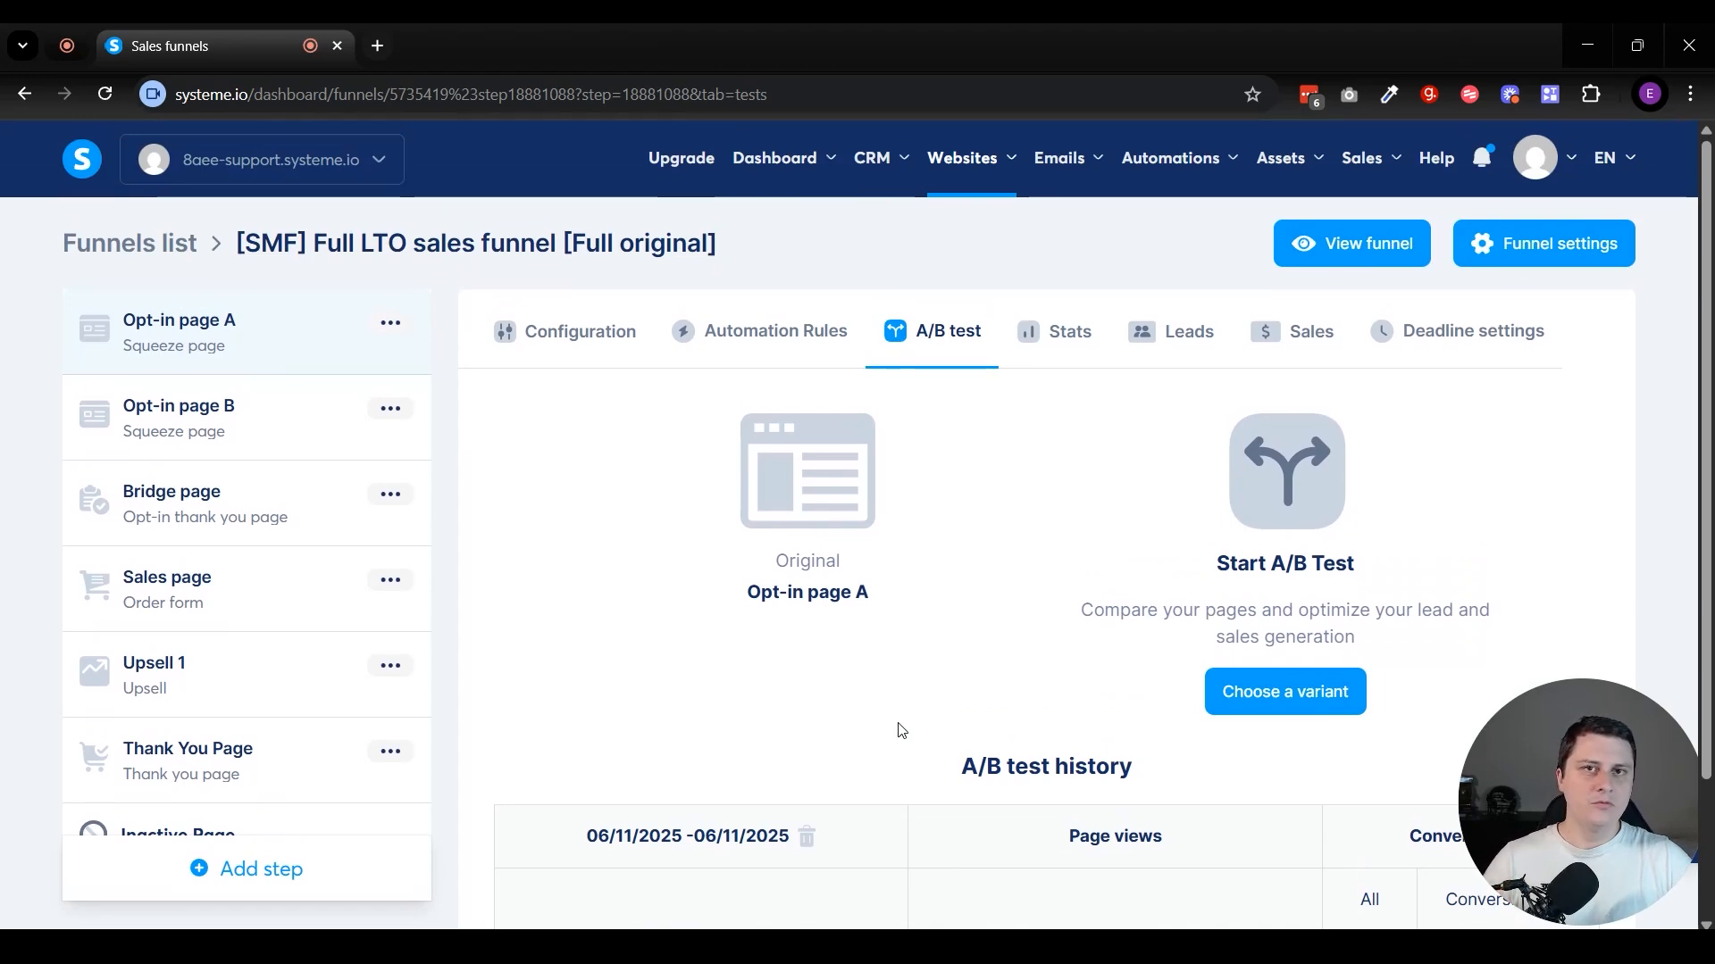
- Create and start another A/B test on Opt-in page A, choosing Opt-in page B as variant page and Bridge page as goal page
{"action": "left_click", "coordinate": [1326, 704]}
{"action": "left_click", "coordinate": [776, 514]}
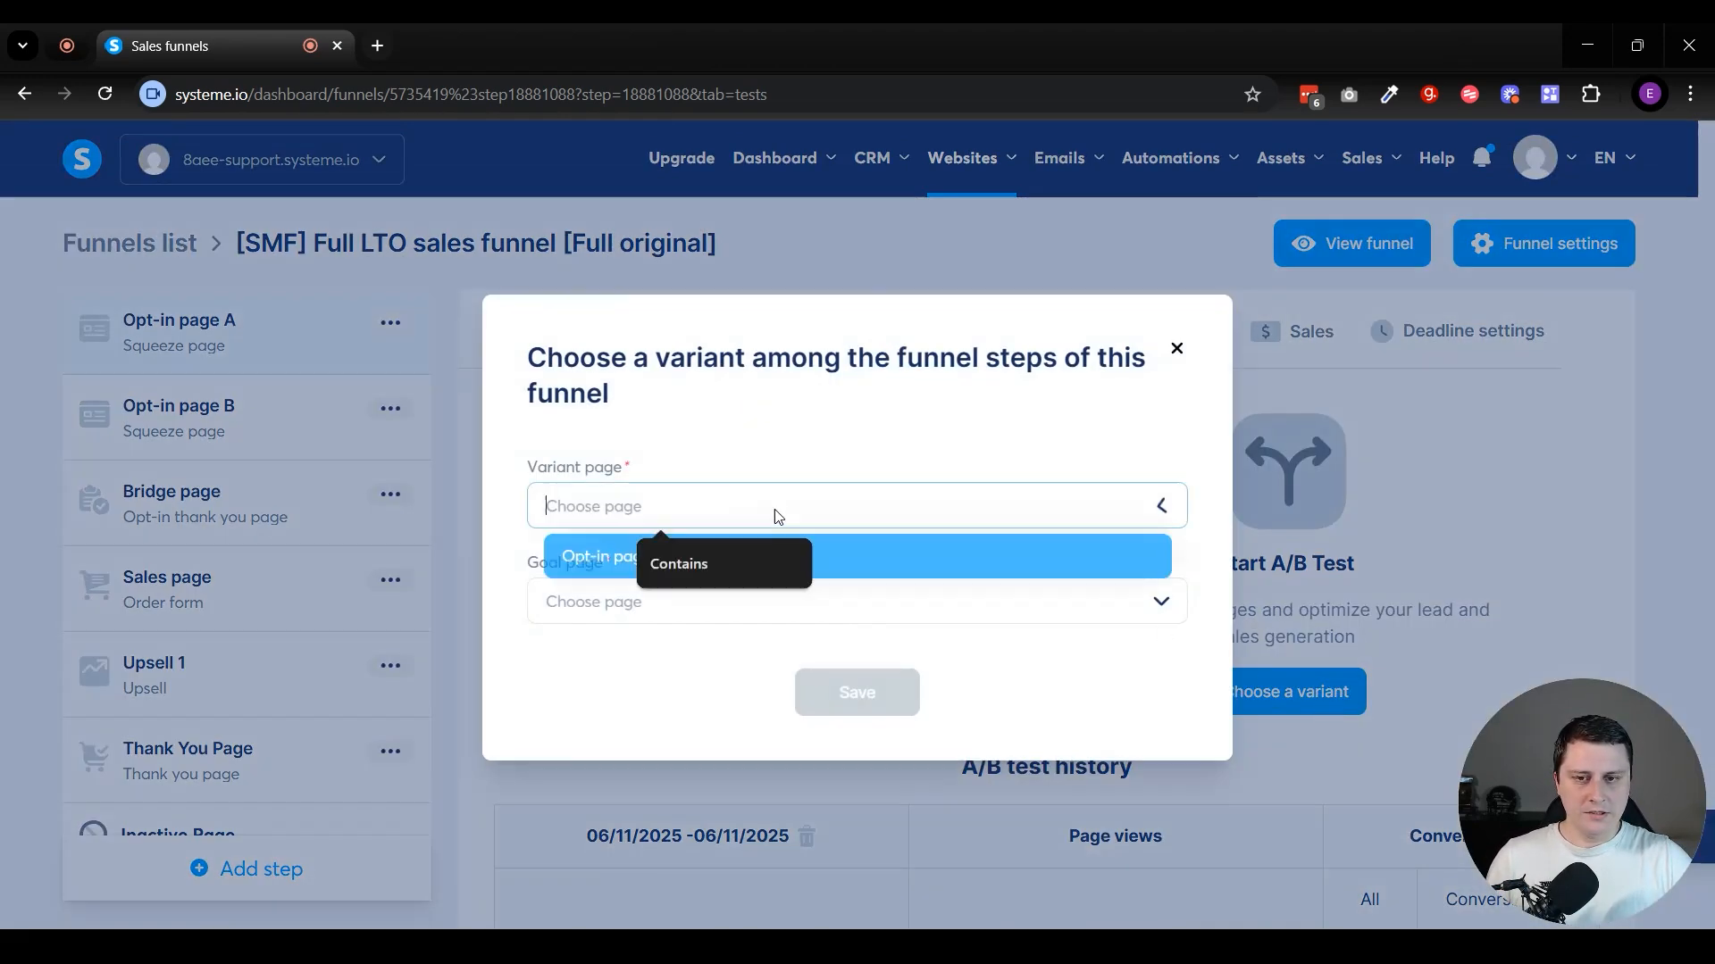
{"action": "left_click", "coordinate": [673, 560]}
{"action": "left_click", "coordinate": [674, 604]}
{"action": "left_click", "coordinate": [616, 698]}
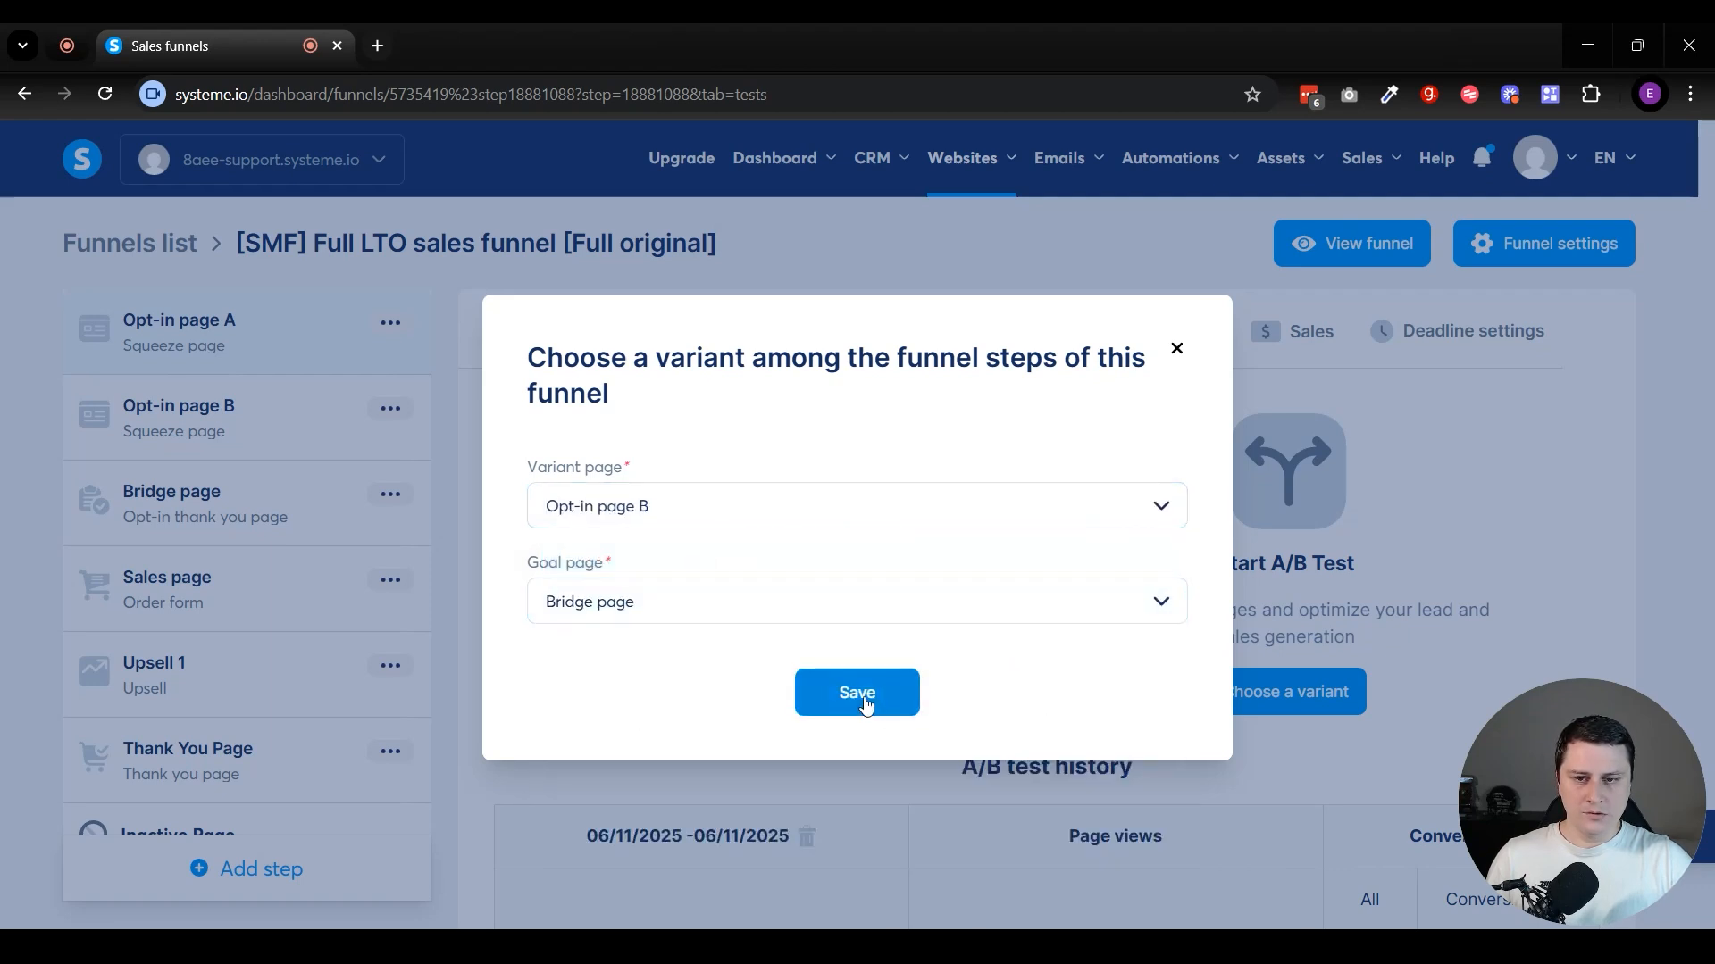
{"action": "left_click", "coordinate": [862, 699]}
{"action": "left_click", "coordinate": [1063, 612]}
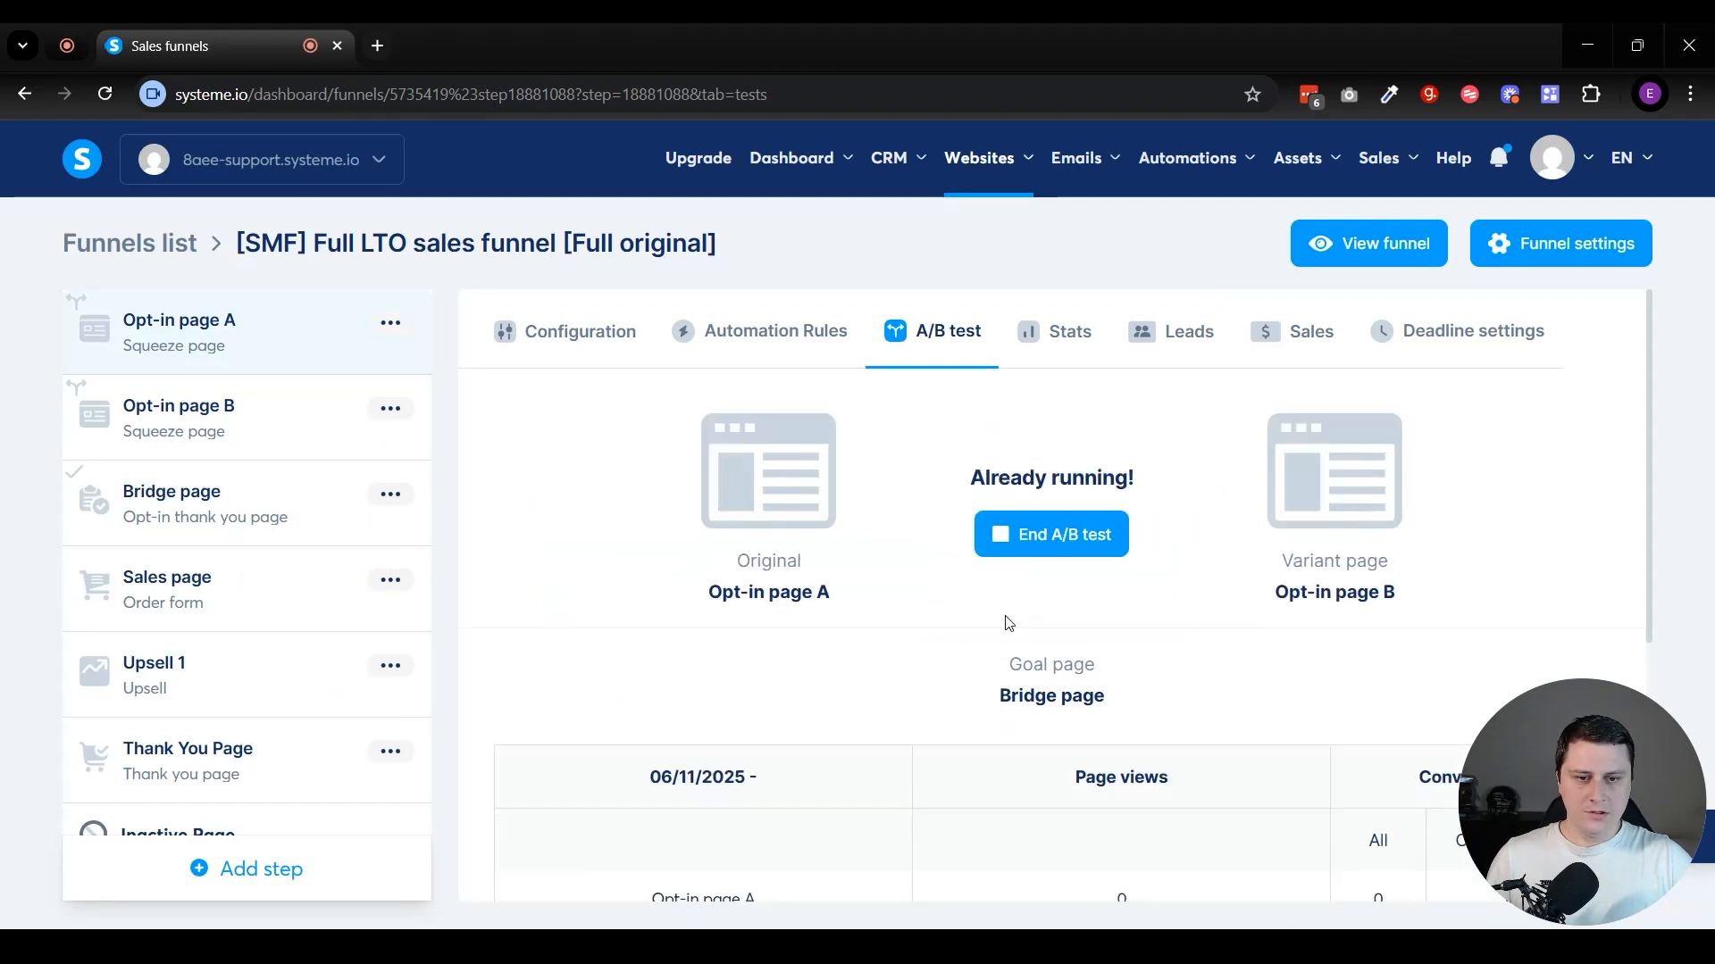
- Open the configuration of Opt-in page A and copy its page URL
{"action": "left_click", "coordinate": [620, 330]}
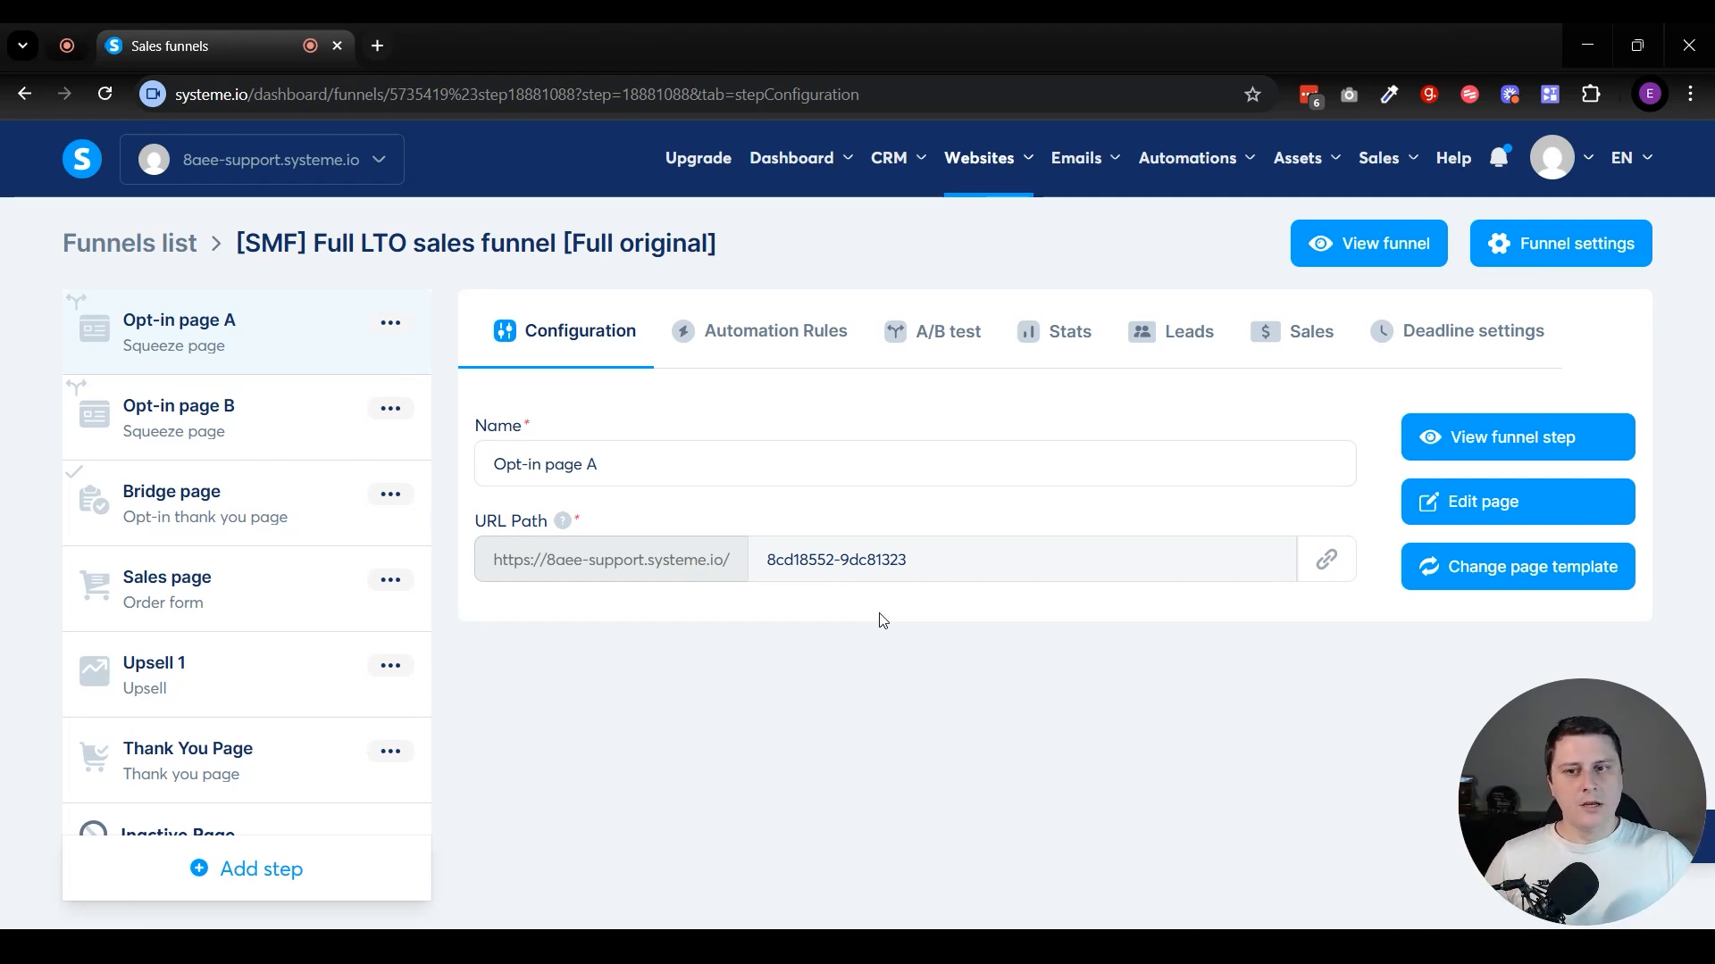
{"action": "left_click", "coordinate": [1324, 561]}
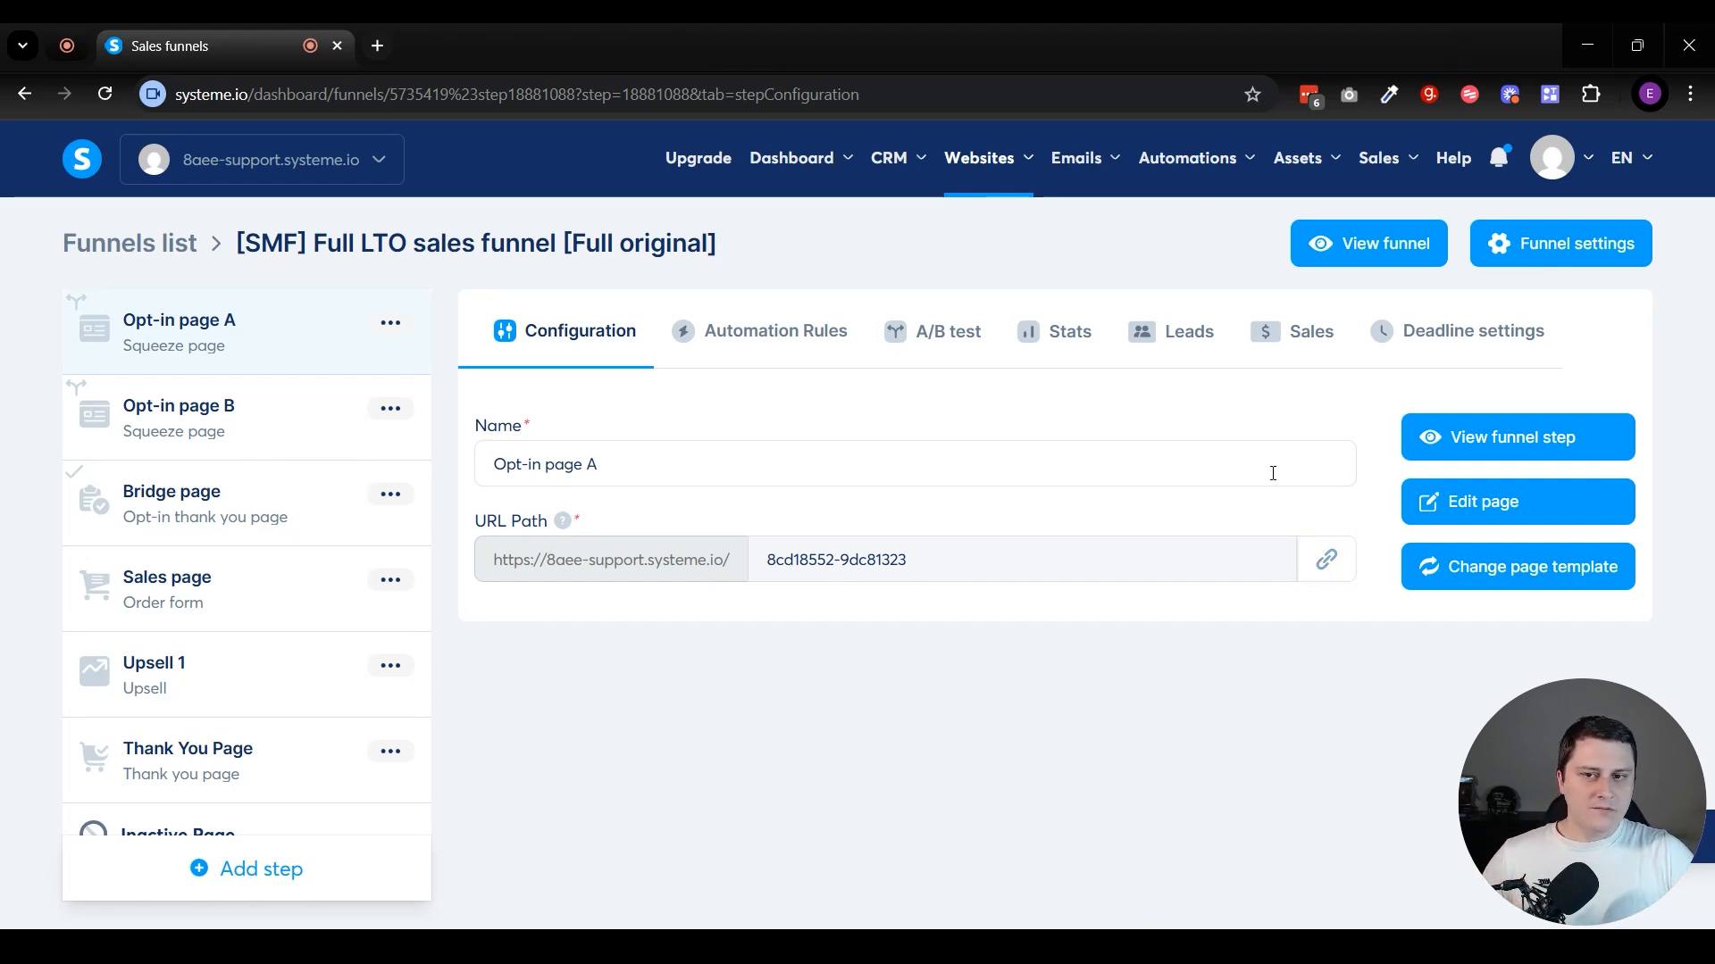
- Examine Opt-in page A in the page editor from headline to footer menu, and exit without changing anything
{"action": "left_click", "coordinate": [1527, 505]}
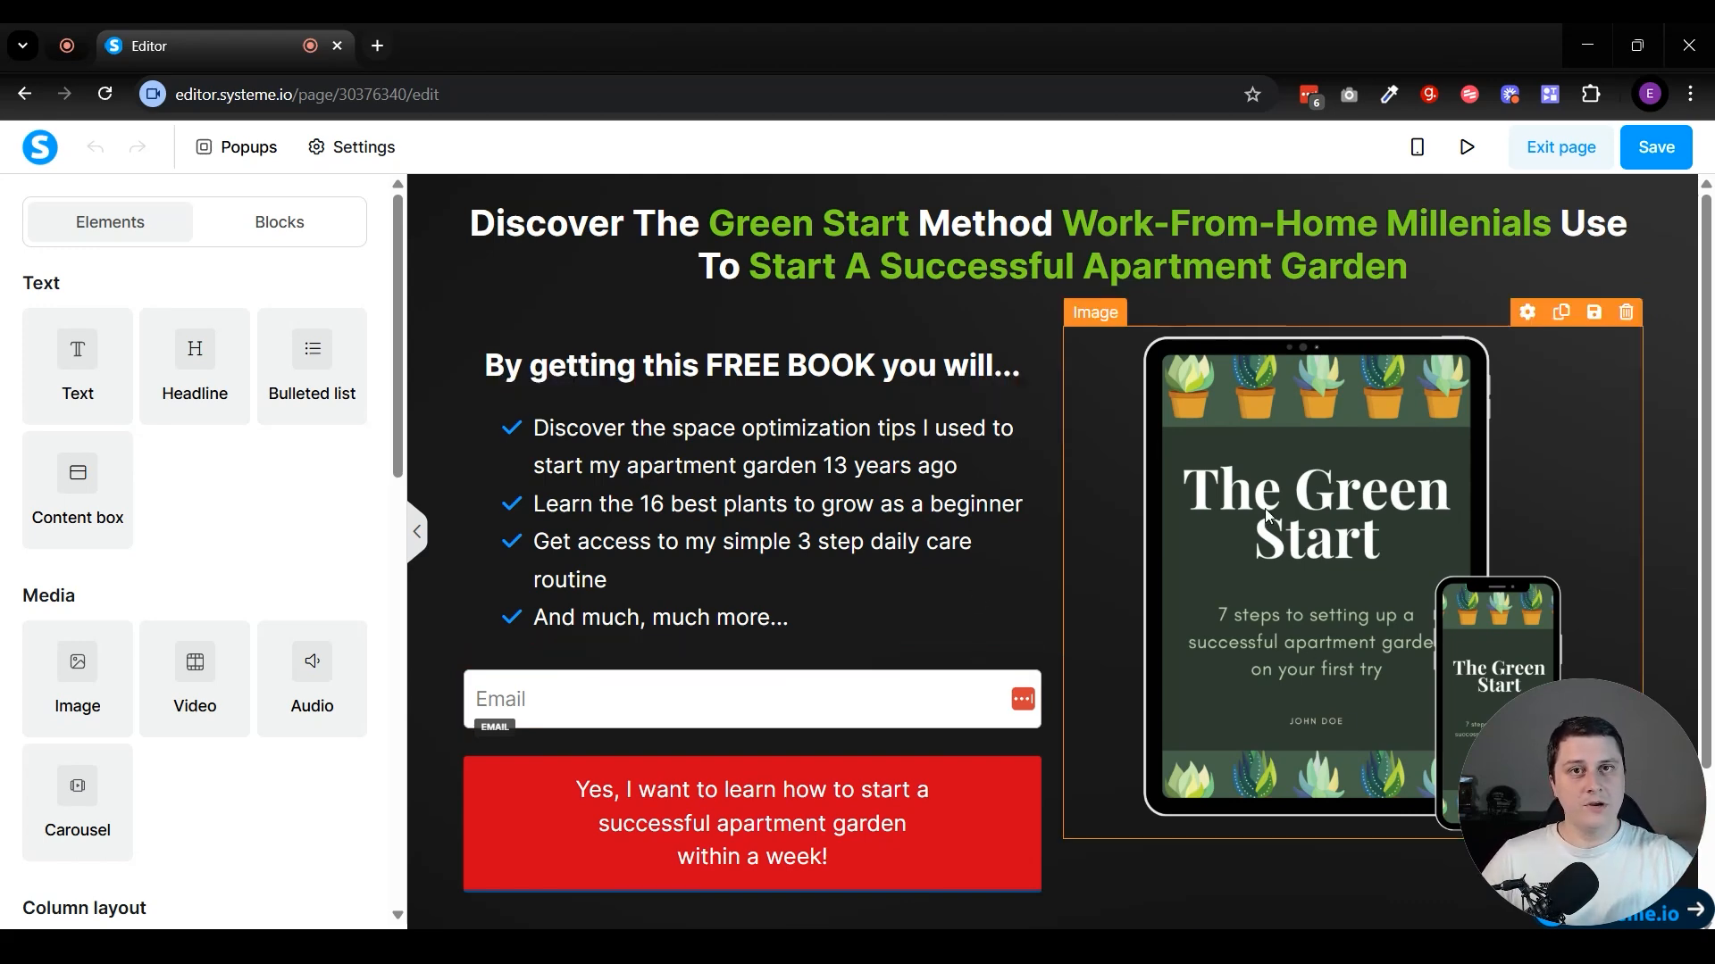
{"action": "scroll", "coordinate": [1241, 512], "scroll_direction": "down", "scroll_amount": 2}
{"action": "scroll", "coordinate": [1212, 518], "scroll_direction": "up", "scroll_amount": 2}
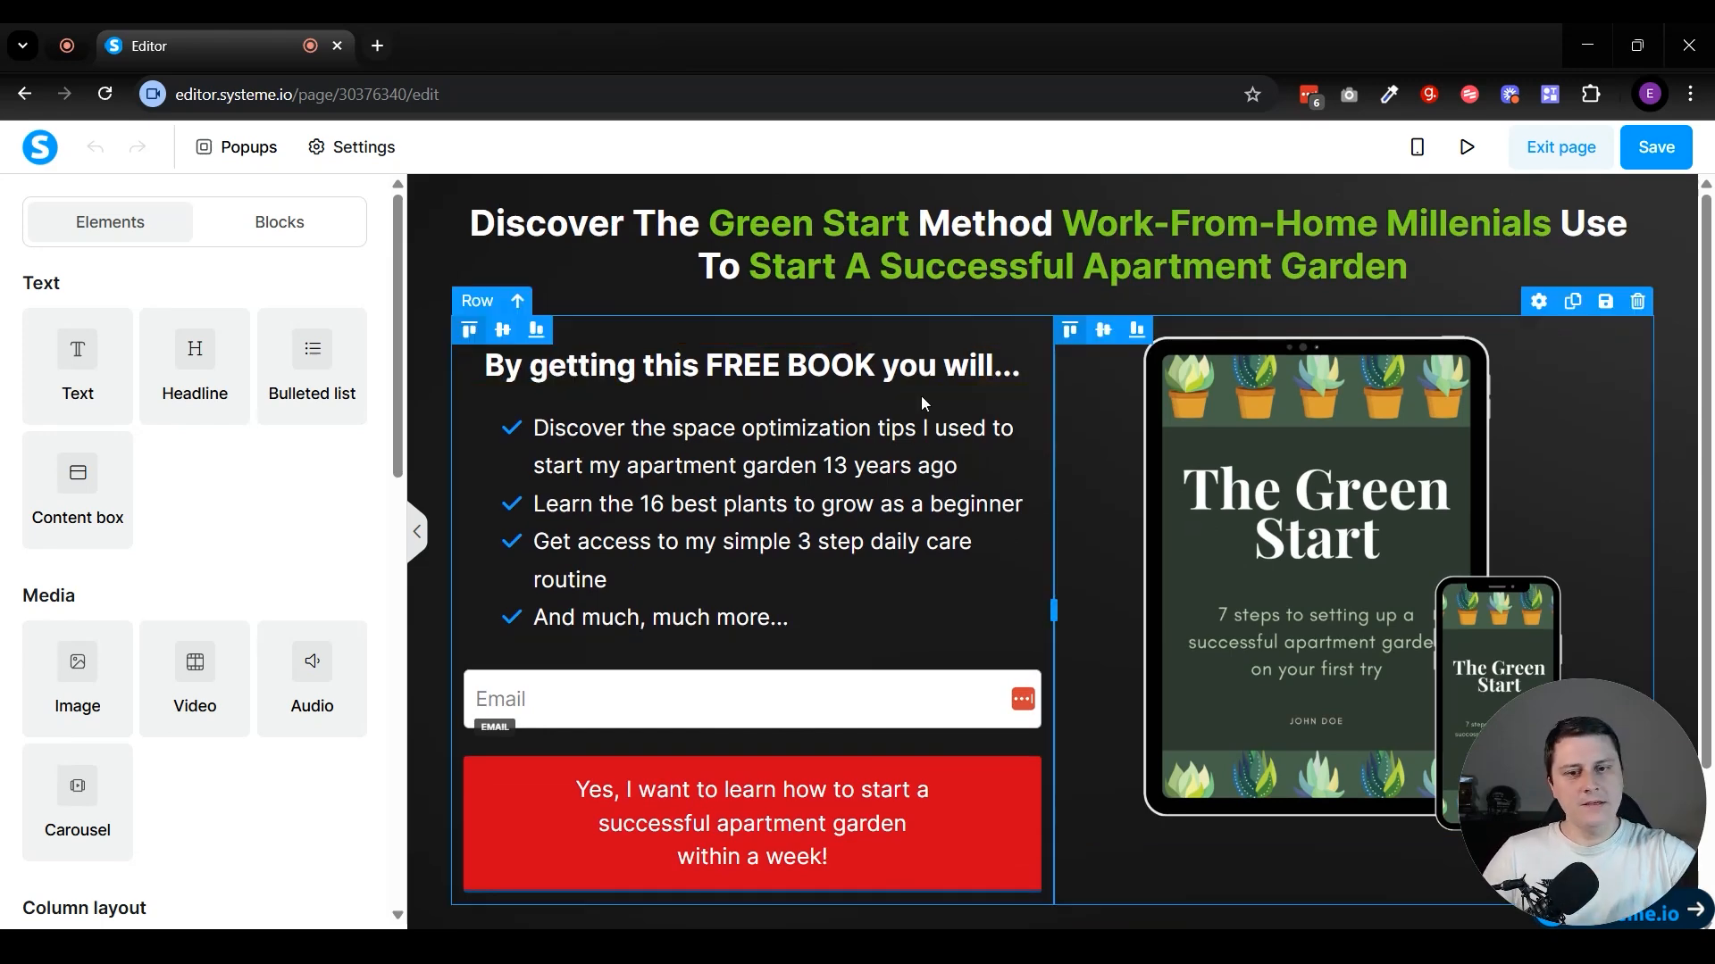
{"action": "scroll", "coordinate": [968, 413], "scroll_direction": "down", "scroll_amount": 2}
{"action": "scroll", "coordinate": [968, 413], "scroll_direction": "up", "scroll_amount": 2}
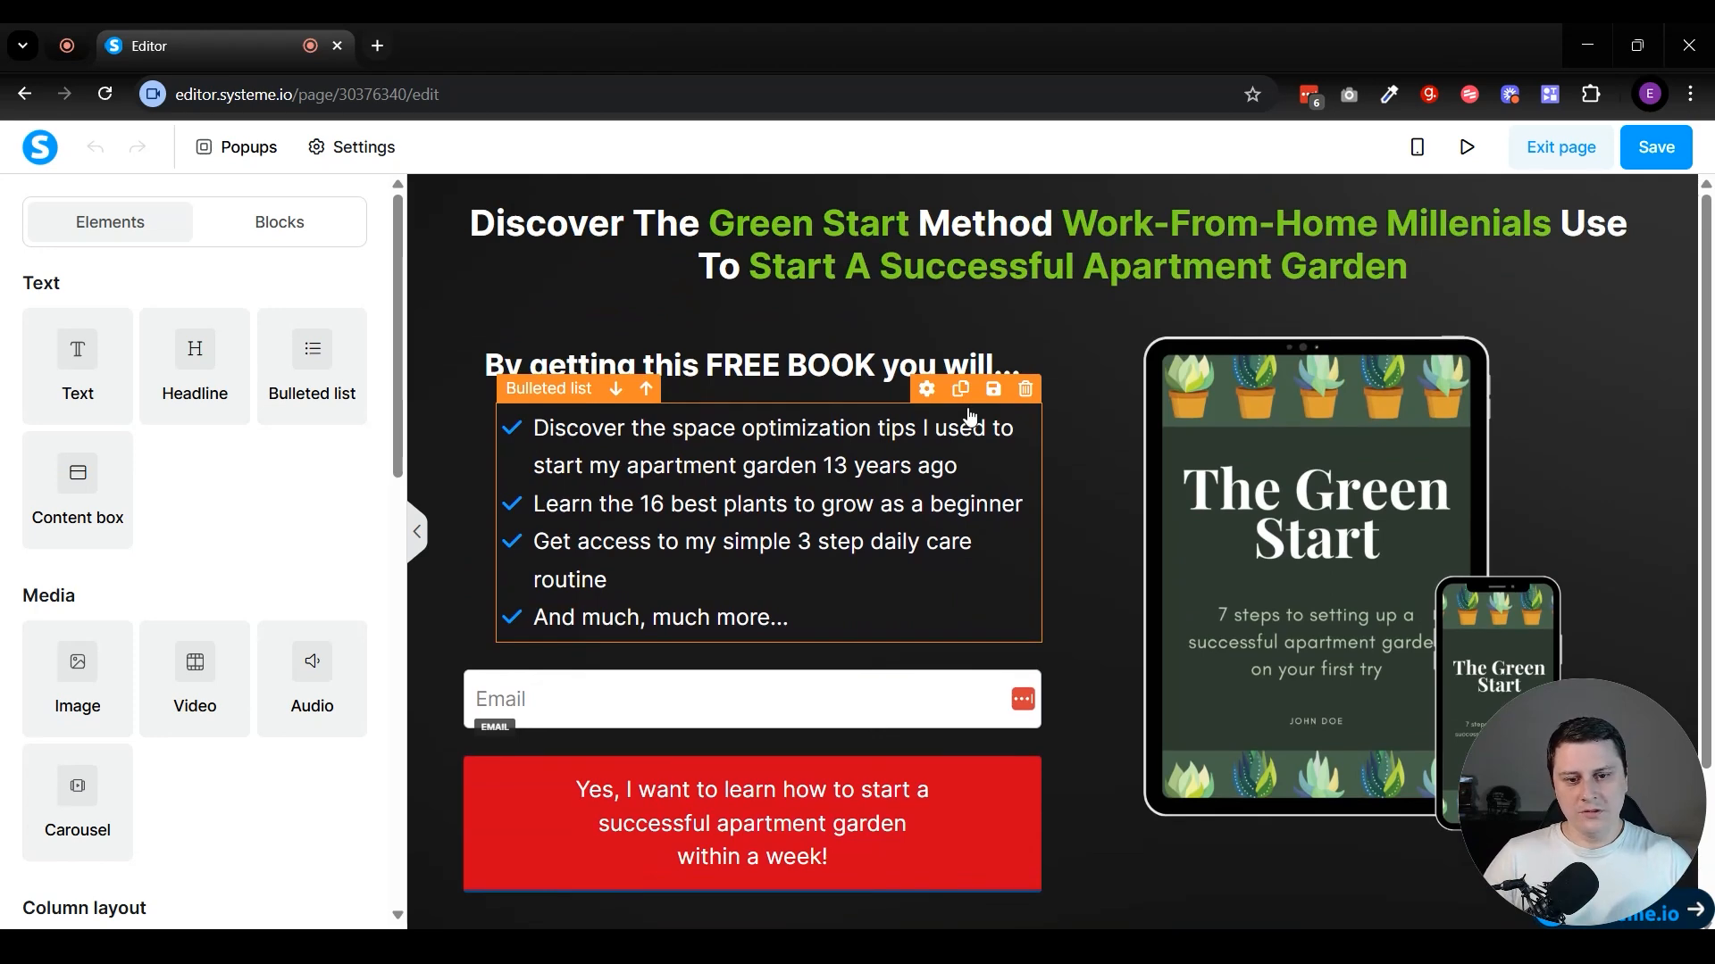
{"action": "scroll", "coordinate": [969, 416], "scroll_direction": "down", "scroll_amount": 2}
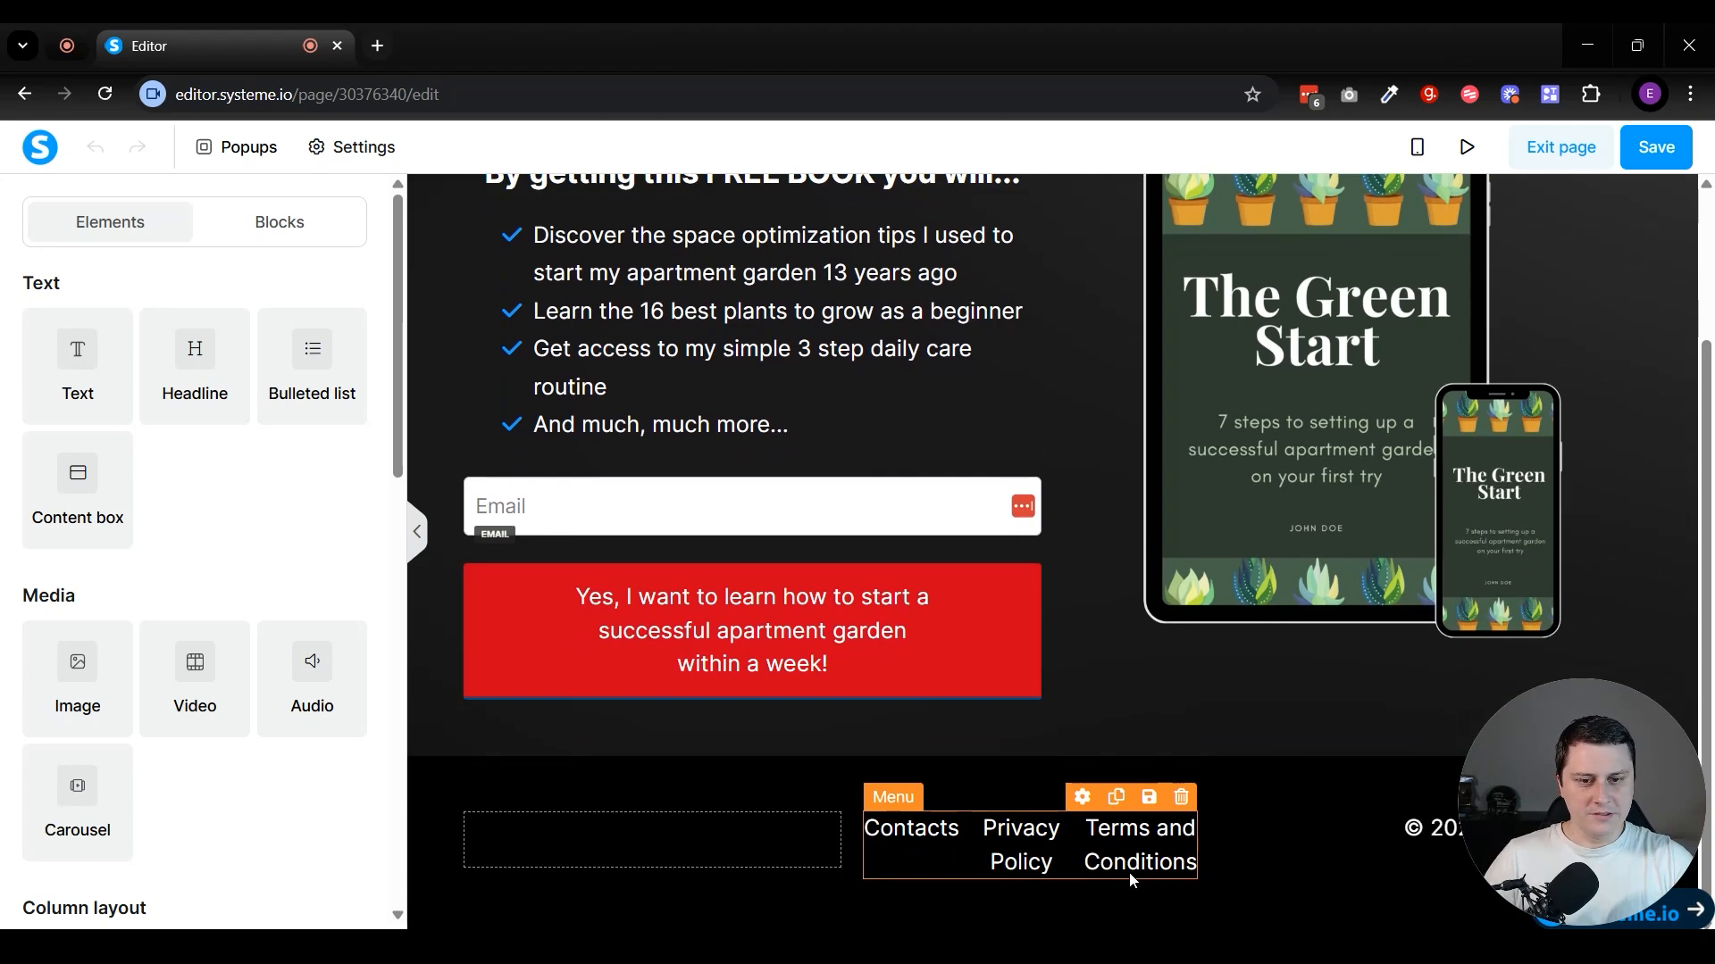
{"action": "scroll", "coordinate": [1148, 603], "scroll_direction": "up", "scroll_amount": 2}
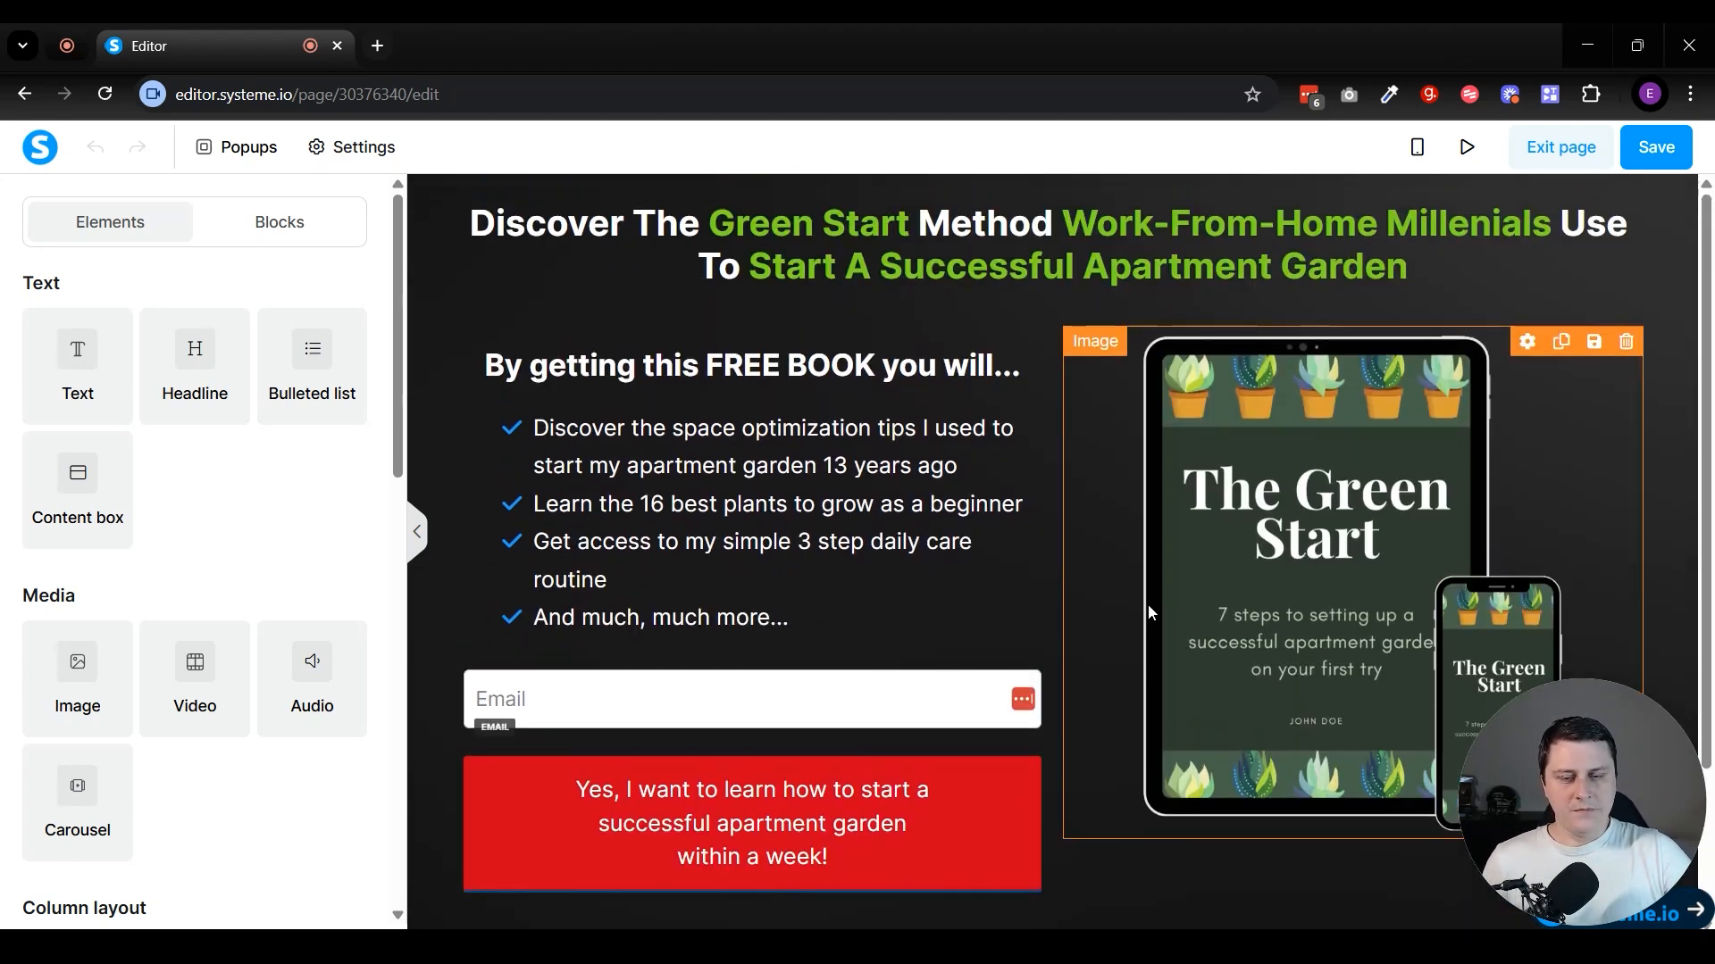
{"action": "left_click", "coordinate": [1545, 145]}
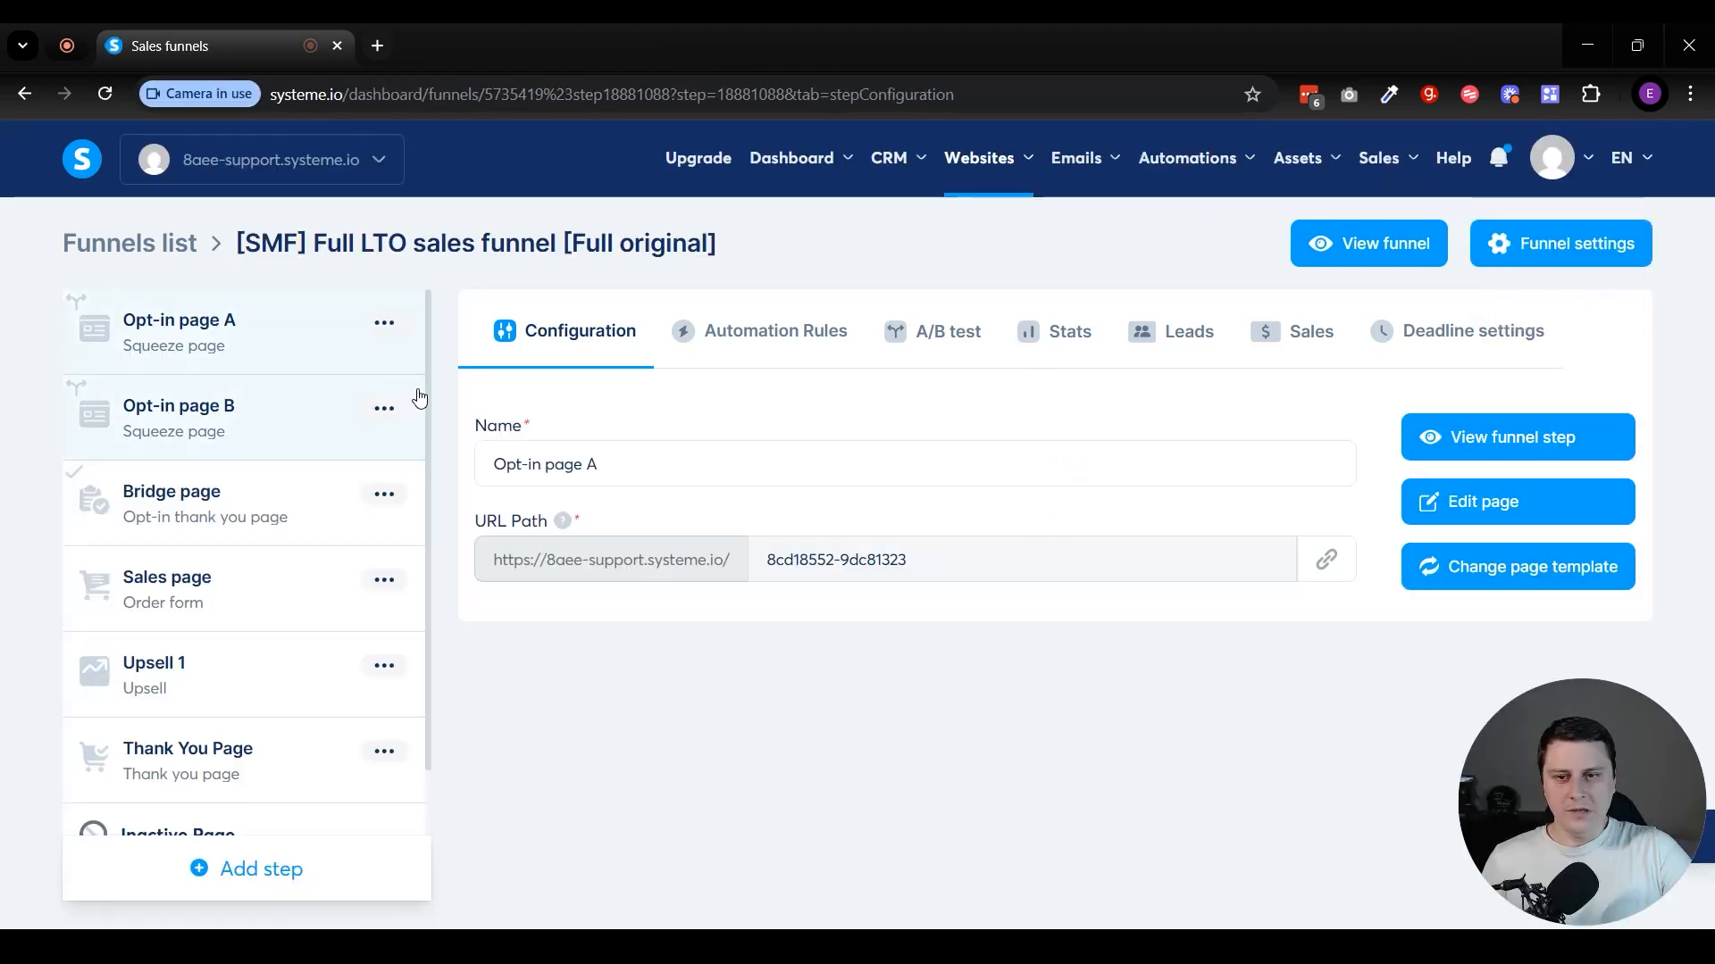
- Review the running A/B test of Opt-in page A and open the Bridge page step's configuration
{"action": "left_click", "coordinate": [922, 343]}
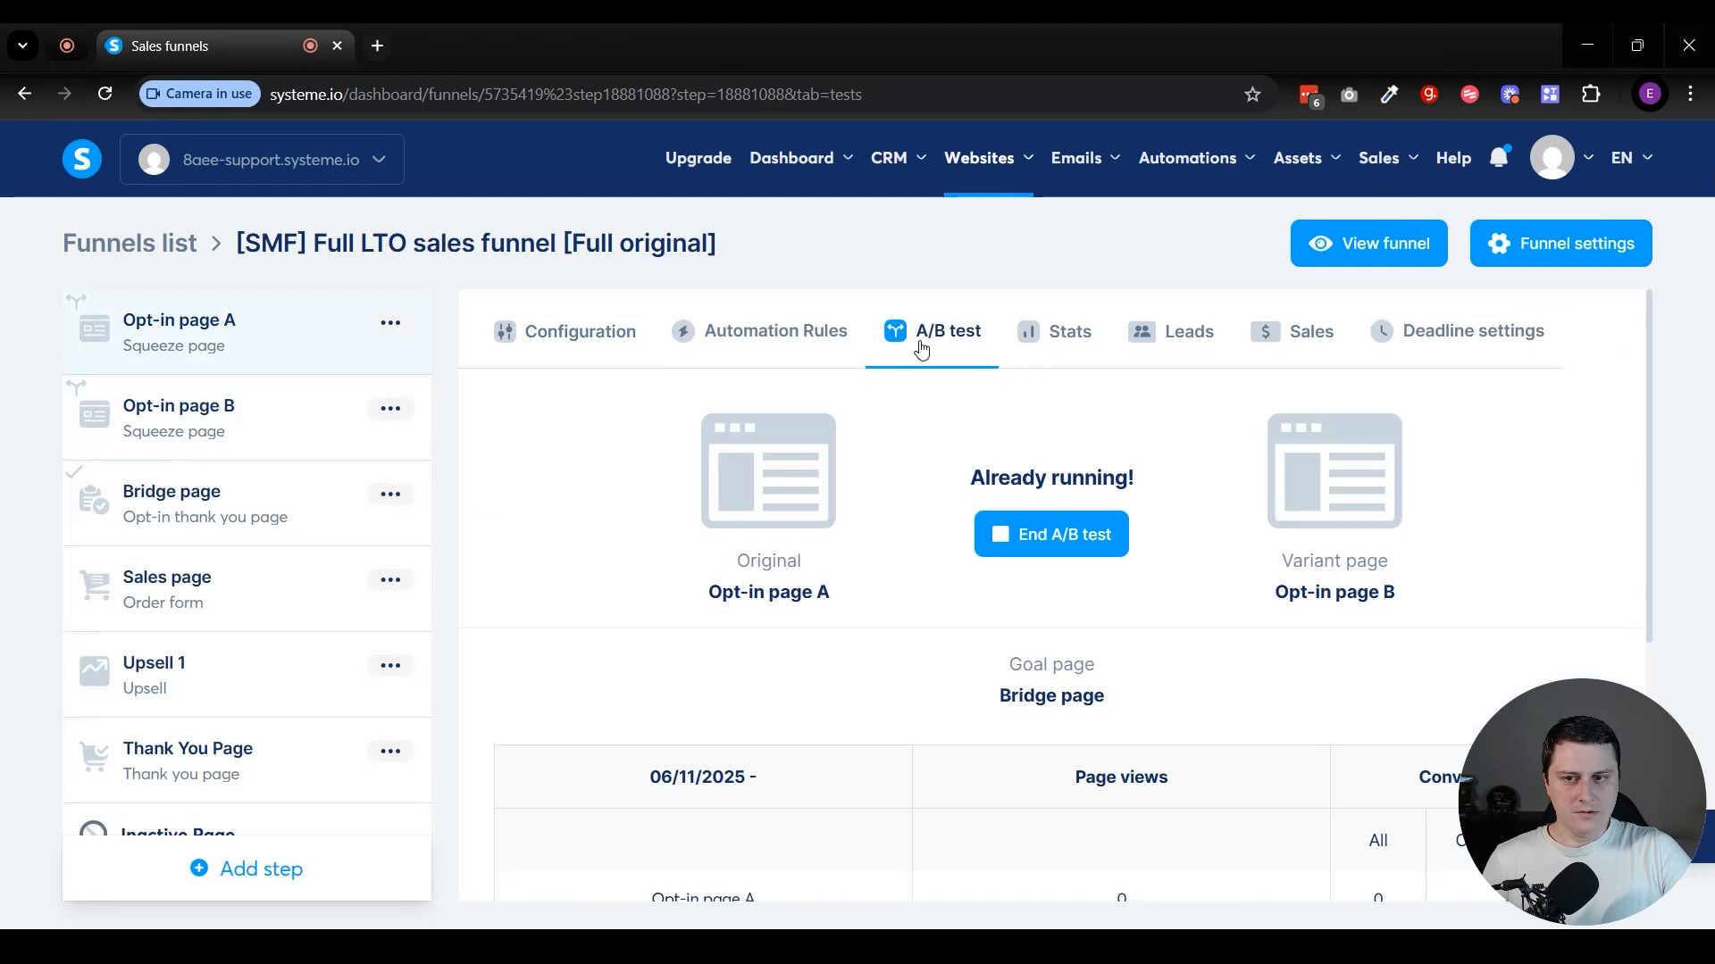
{"action": "left_click", "coordinate": [576, 345]}
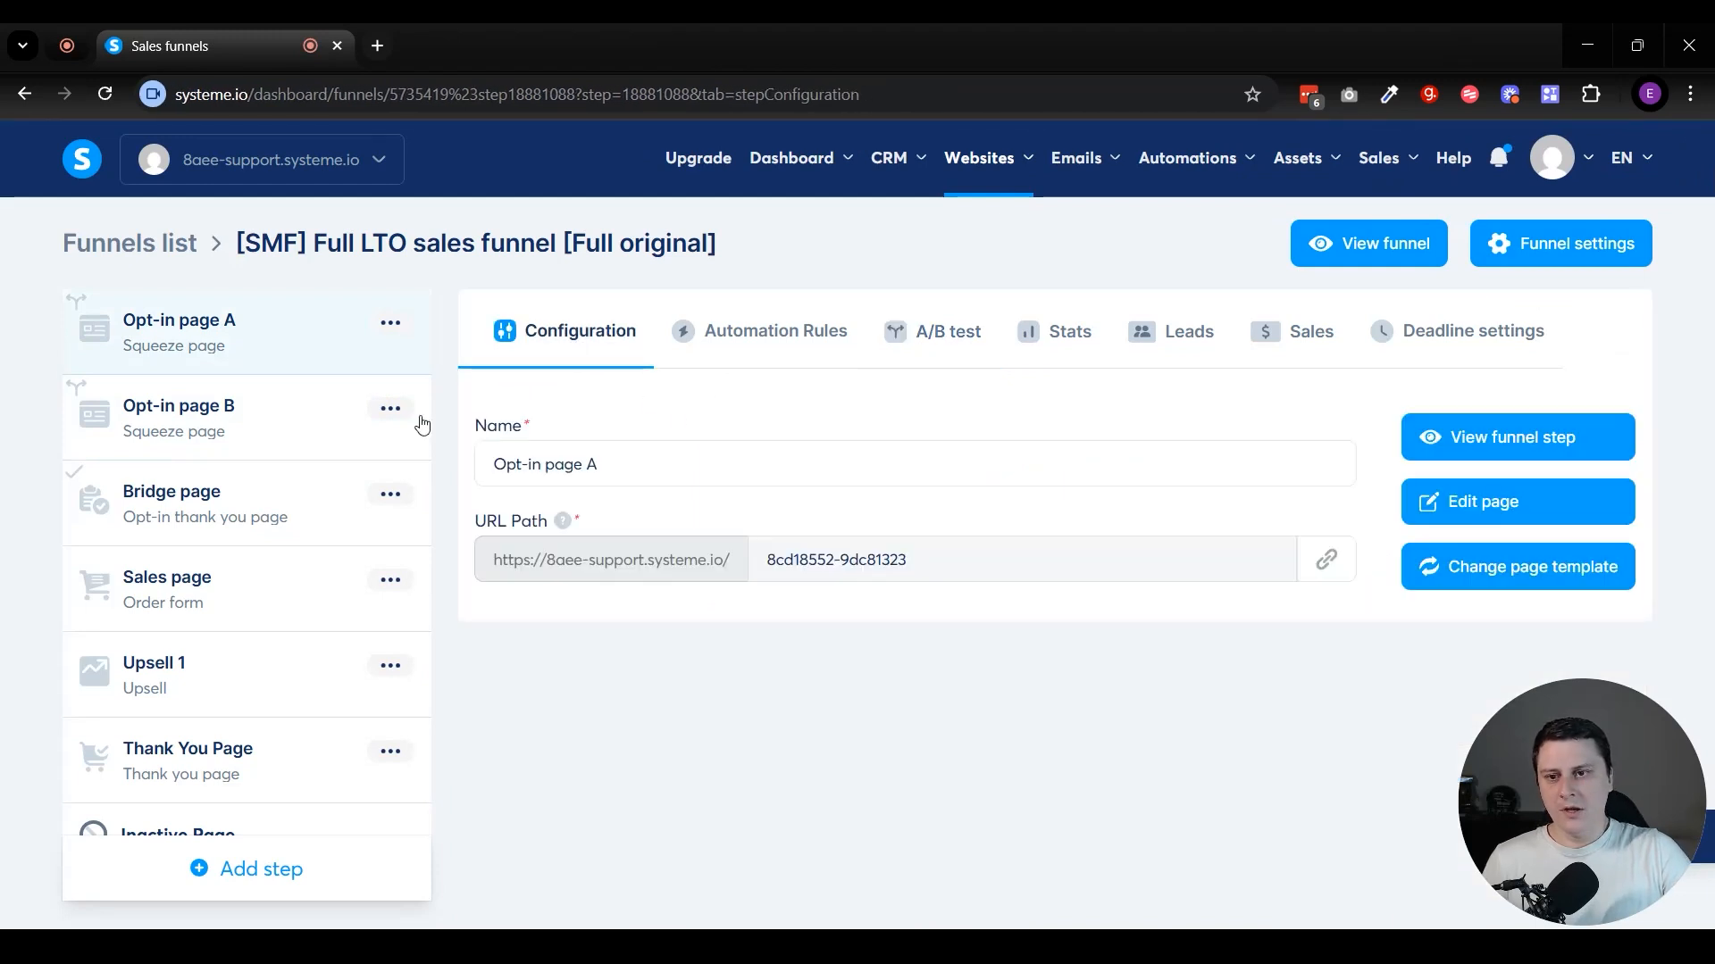
{"action": "left_click", "coordinate": [197, 506]}
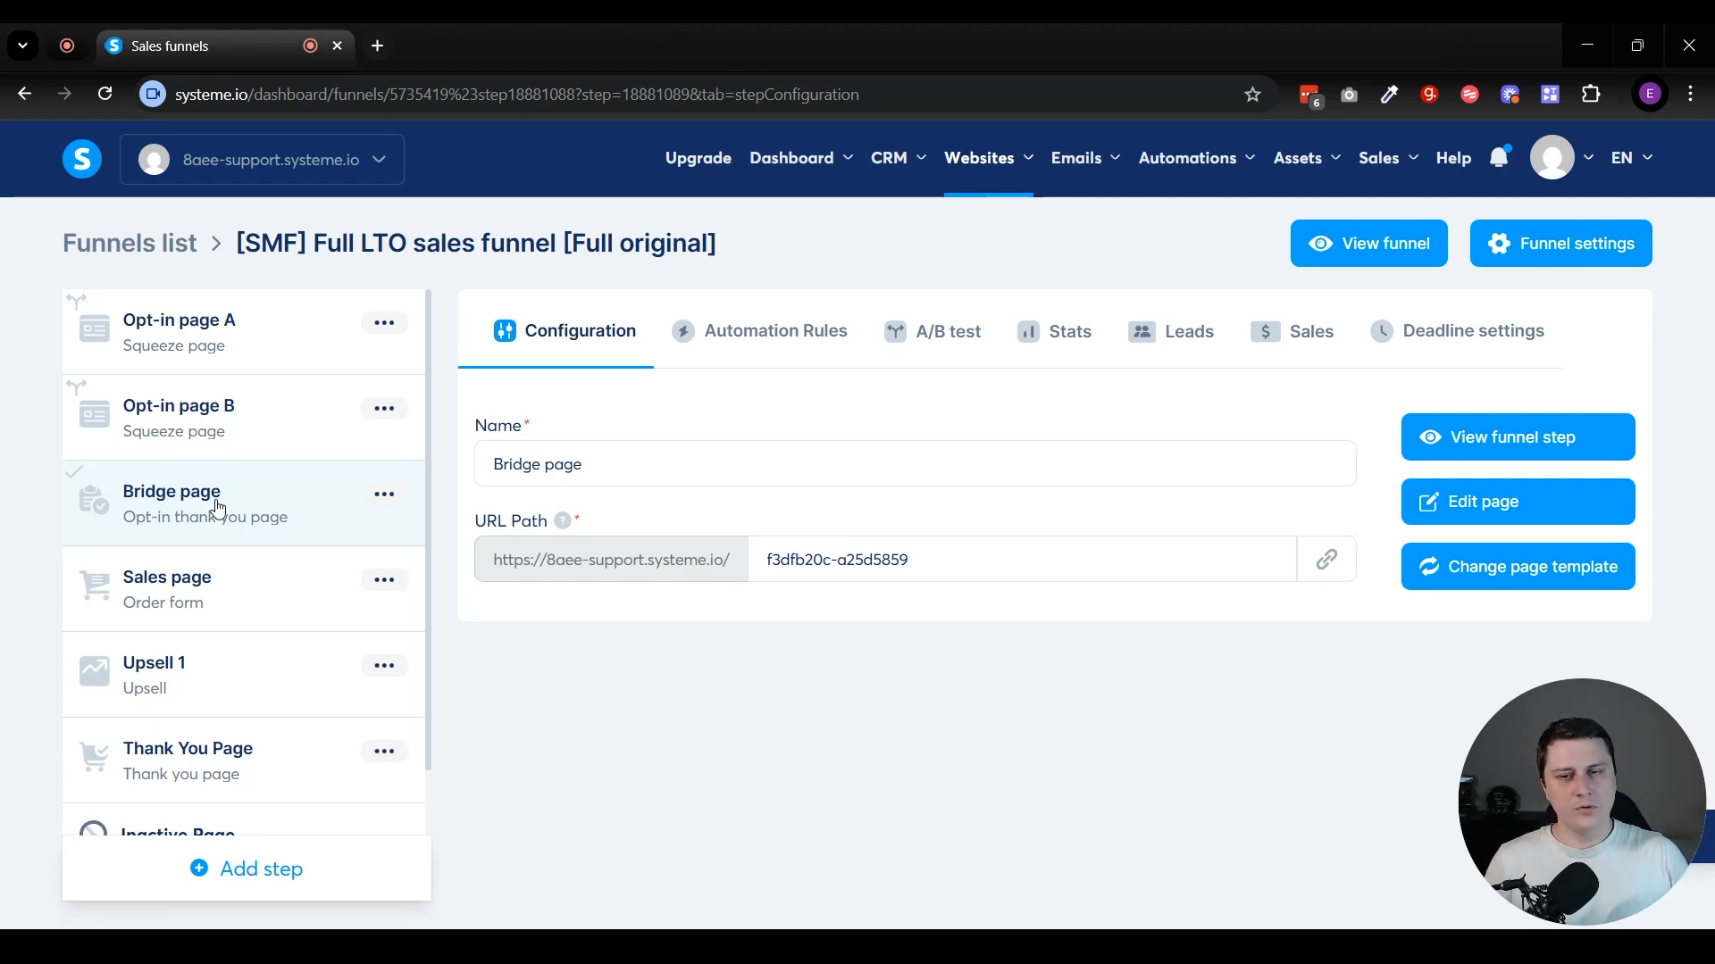
- Check the A/B test setup of the Sales page step and return to its configuration
{"action": "left_click", "coordinate": [226, 593]}
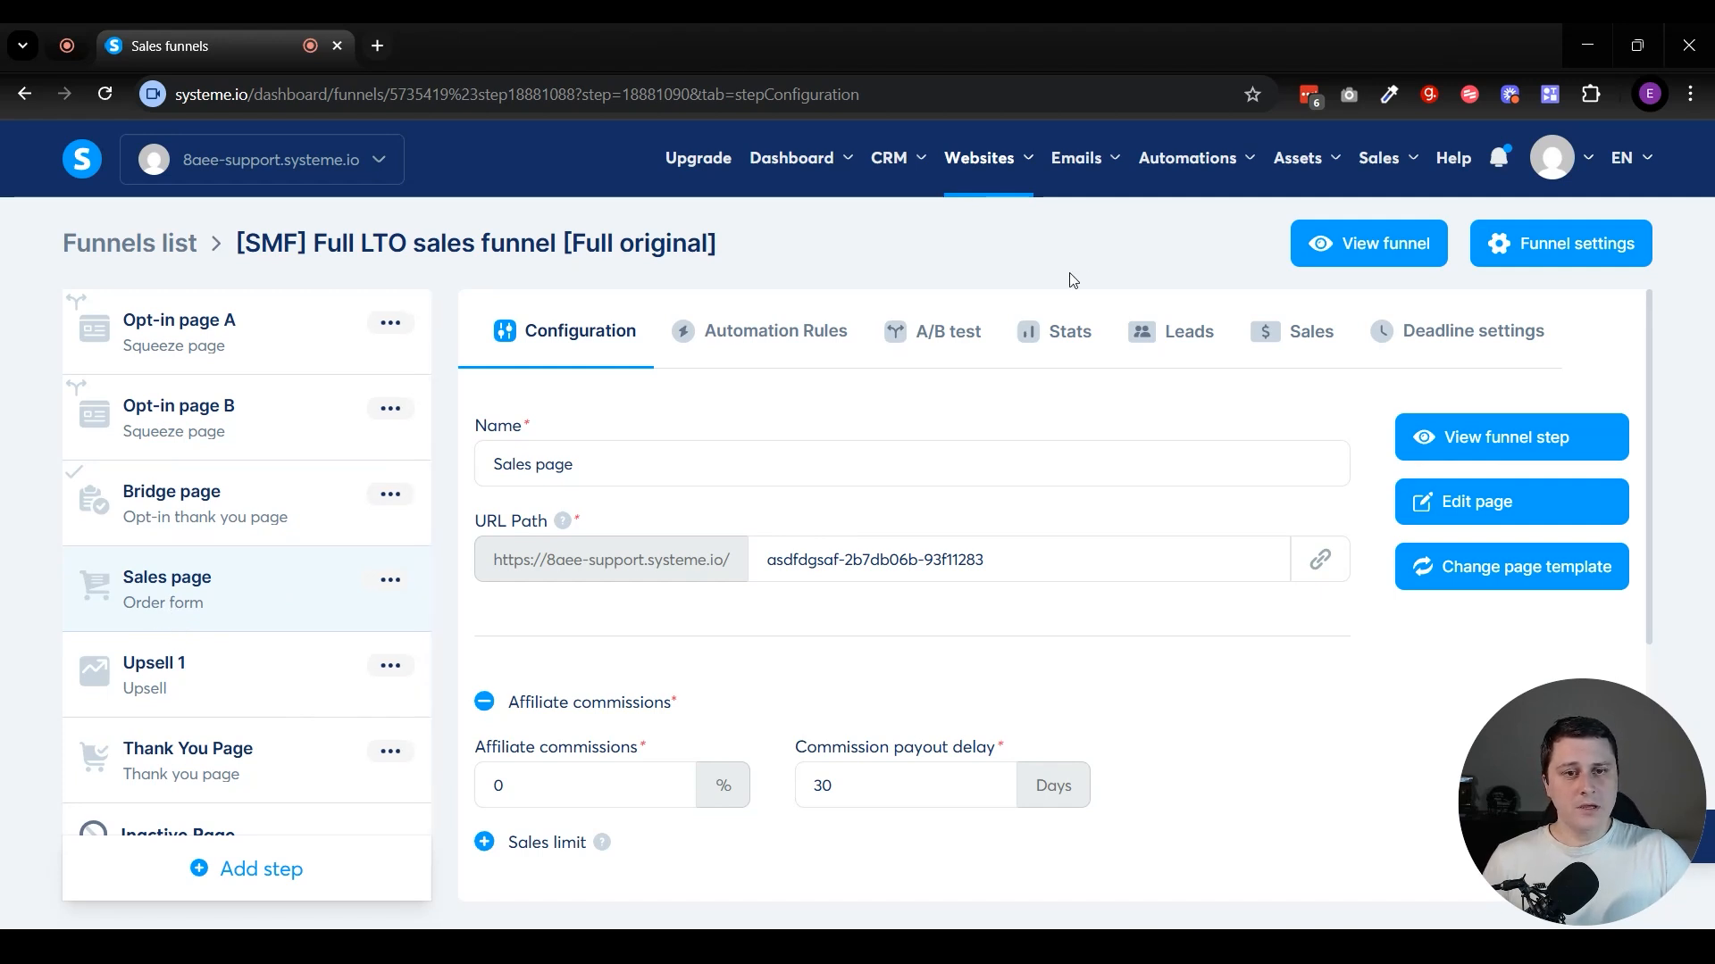
{"action": "left_click", "coordinate": [966, 346]}
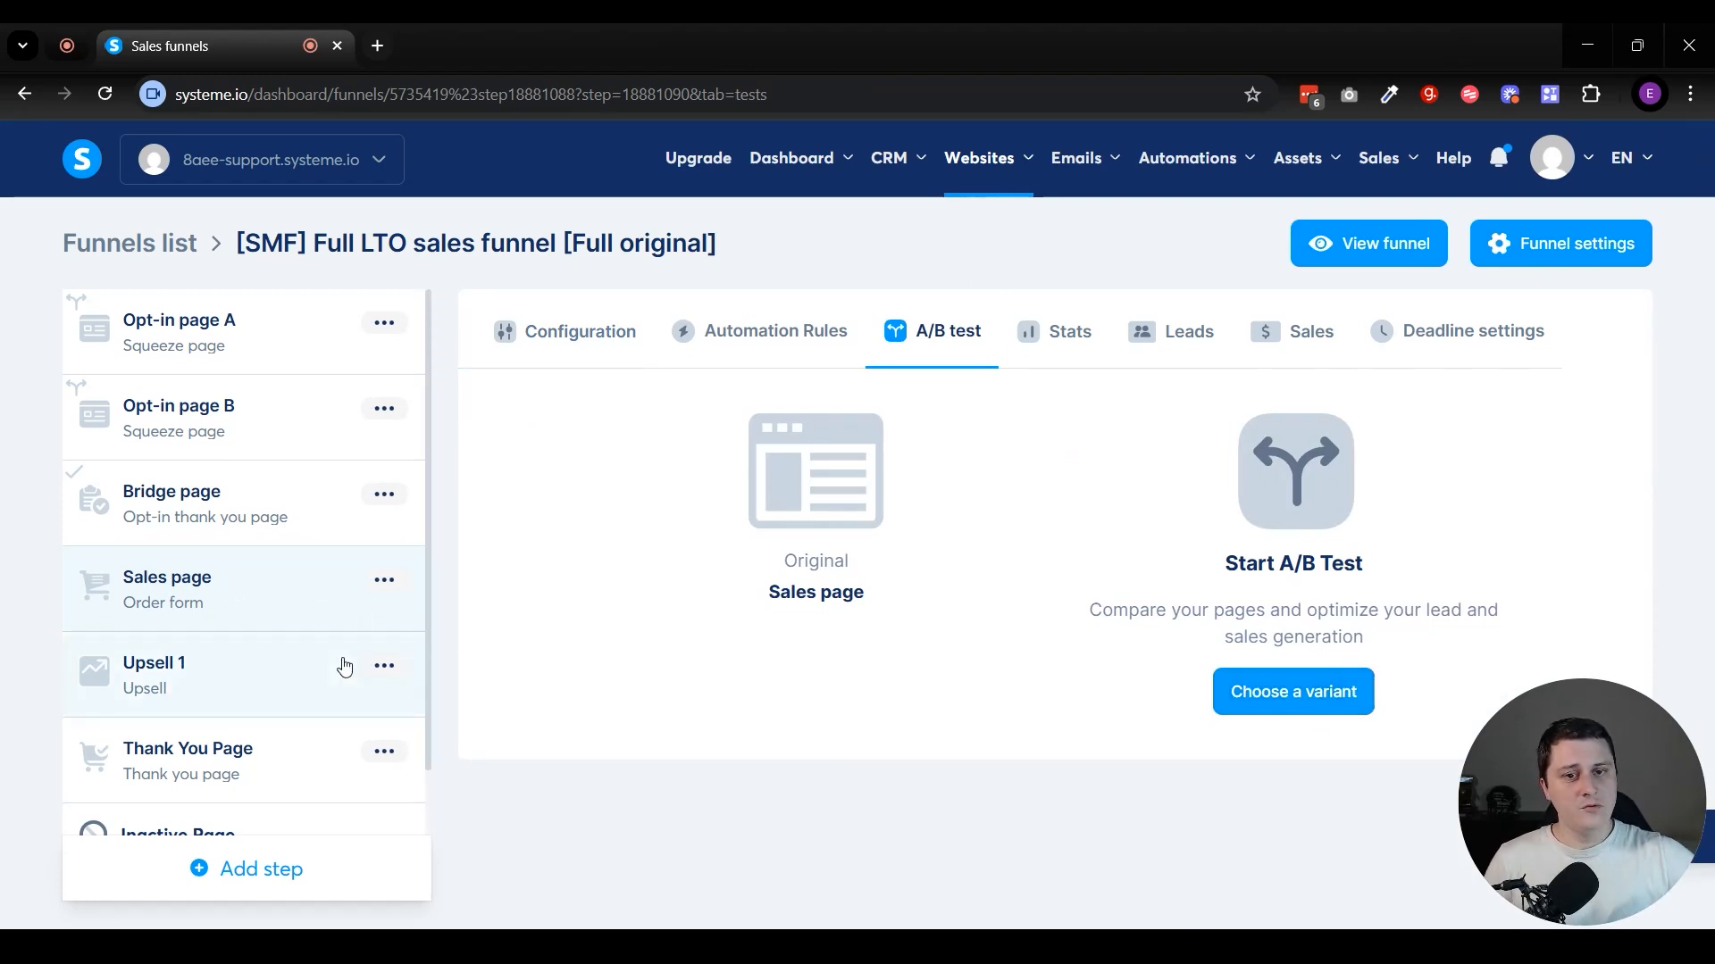
{"action": "left_click", "coordinate": [622, 322]}
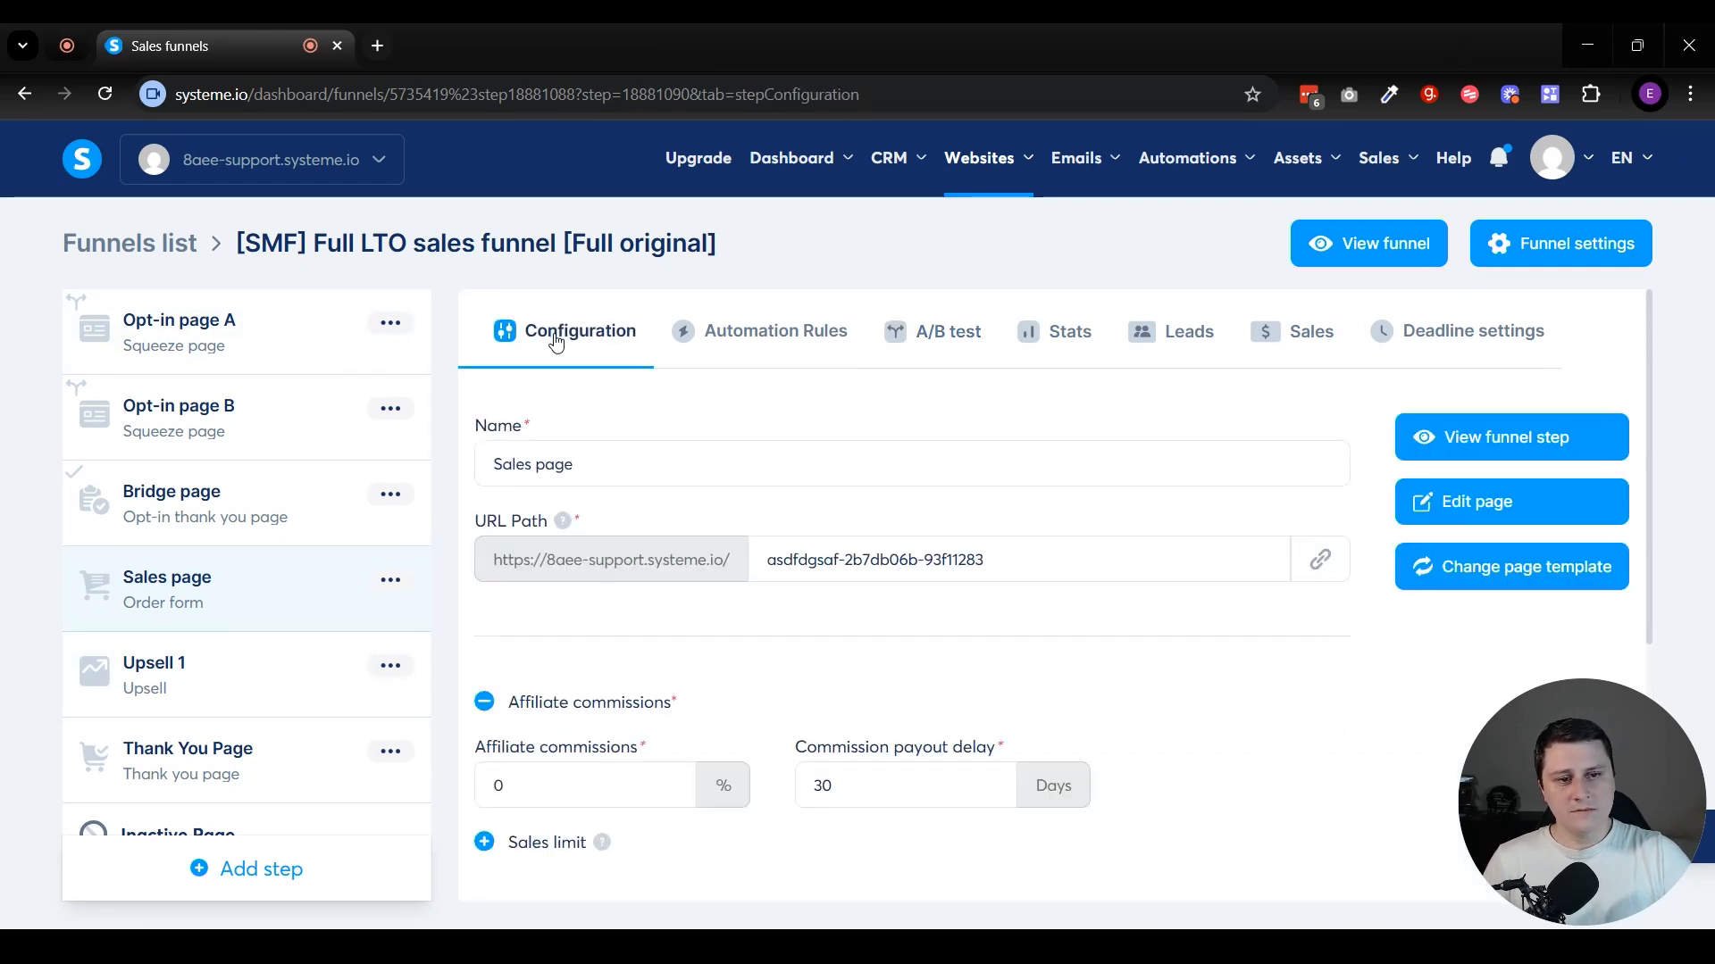
- Open the Sales page in the page editor and examine it from the headline to the countdown and order form
{"action": "left_click", "coordinate": [1441, 497]}
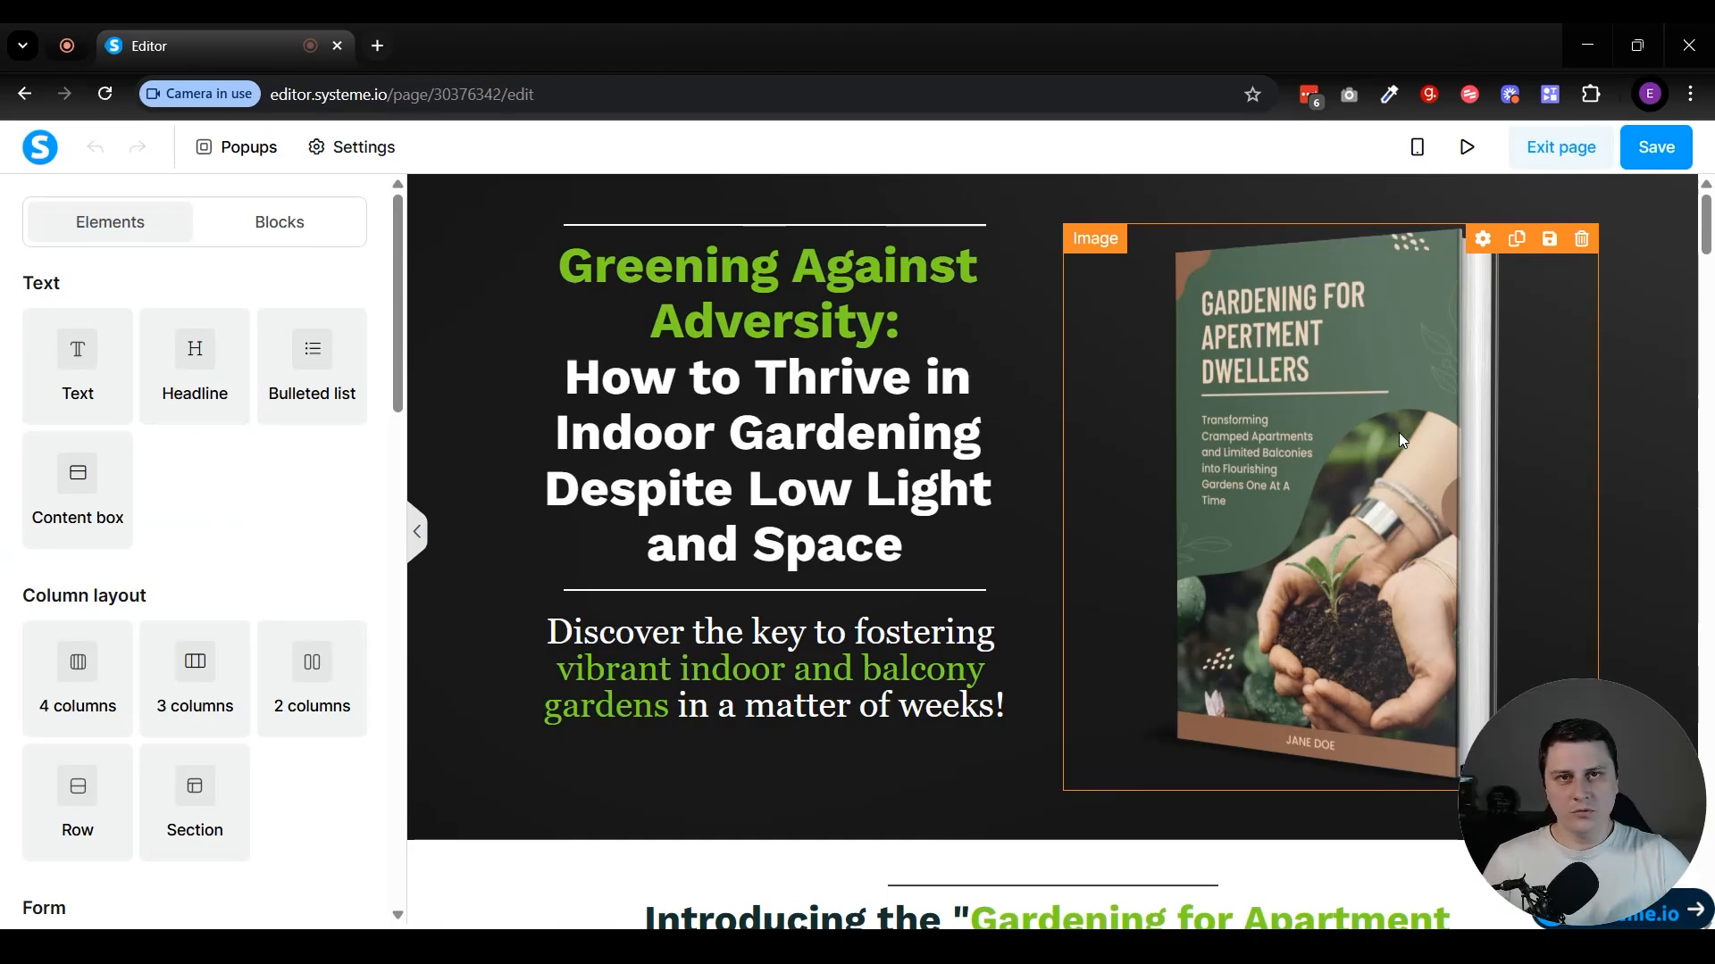
{"action": "scroll", "coordinate": [937, 505], "scroll_direction": "down", "scroll_amount": 10}
{"action": "scroll", "coordinate": [936, 505], "scroll_direction": "down", "scroll_amount": 15}
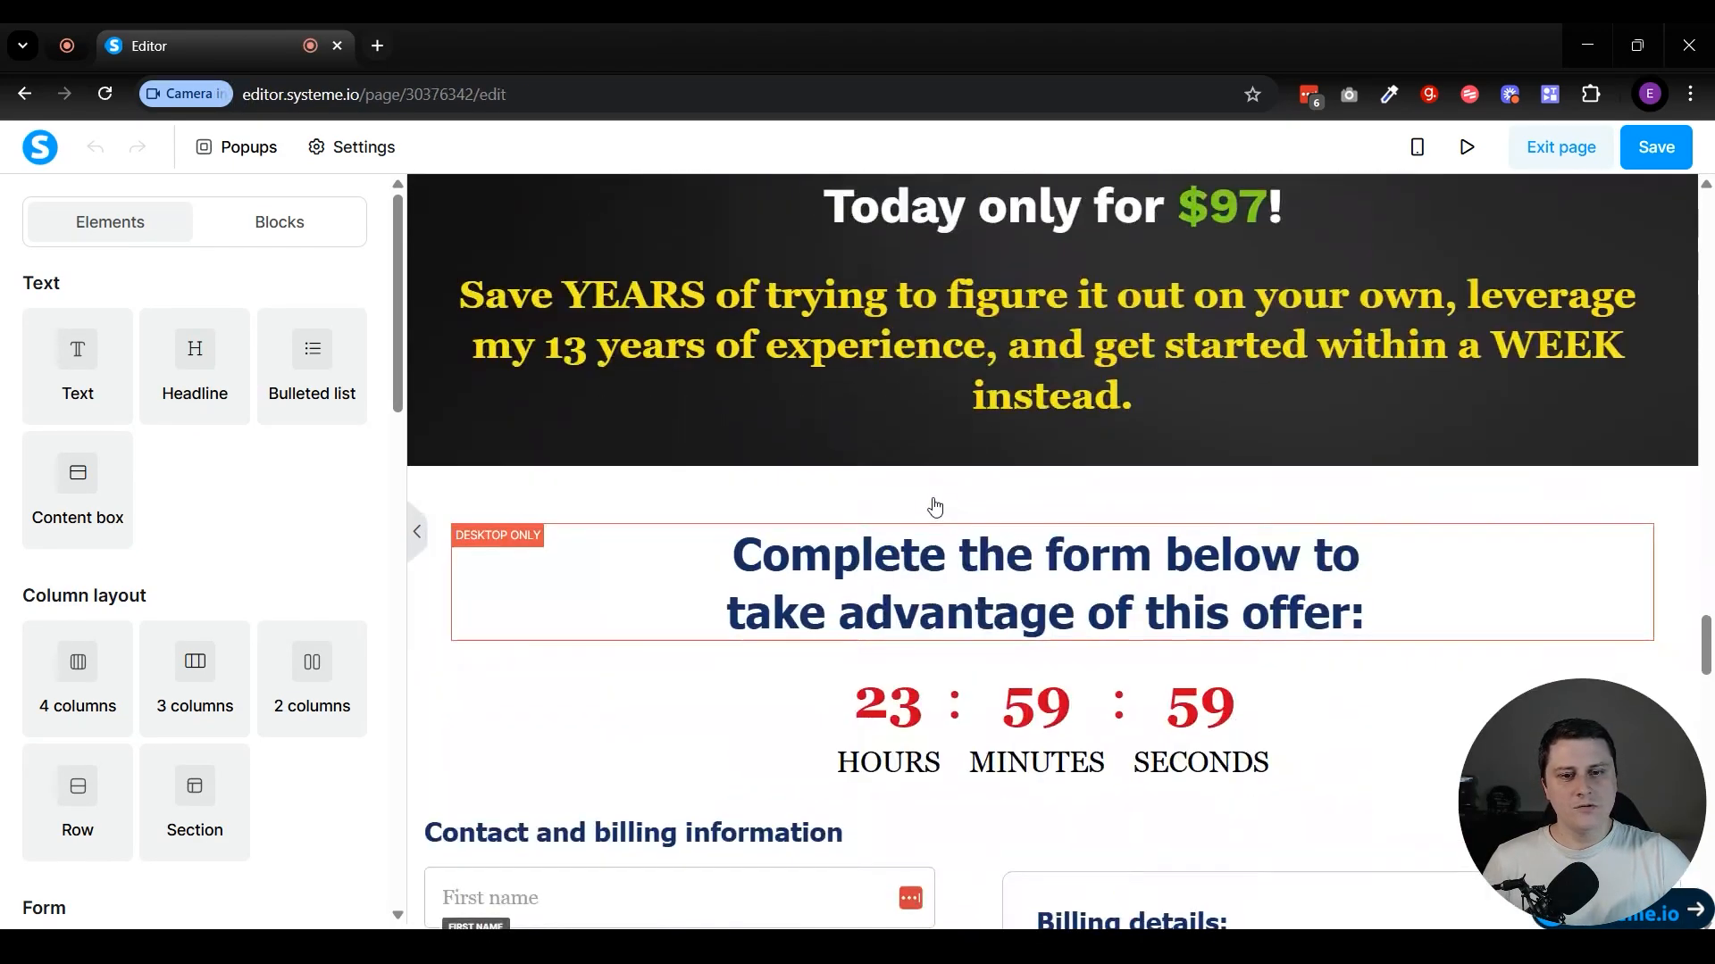
{"action": "scroll", "coordinate": [934, 505], "scroll_direction": "up", "scroll_amount": 20}
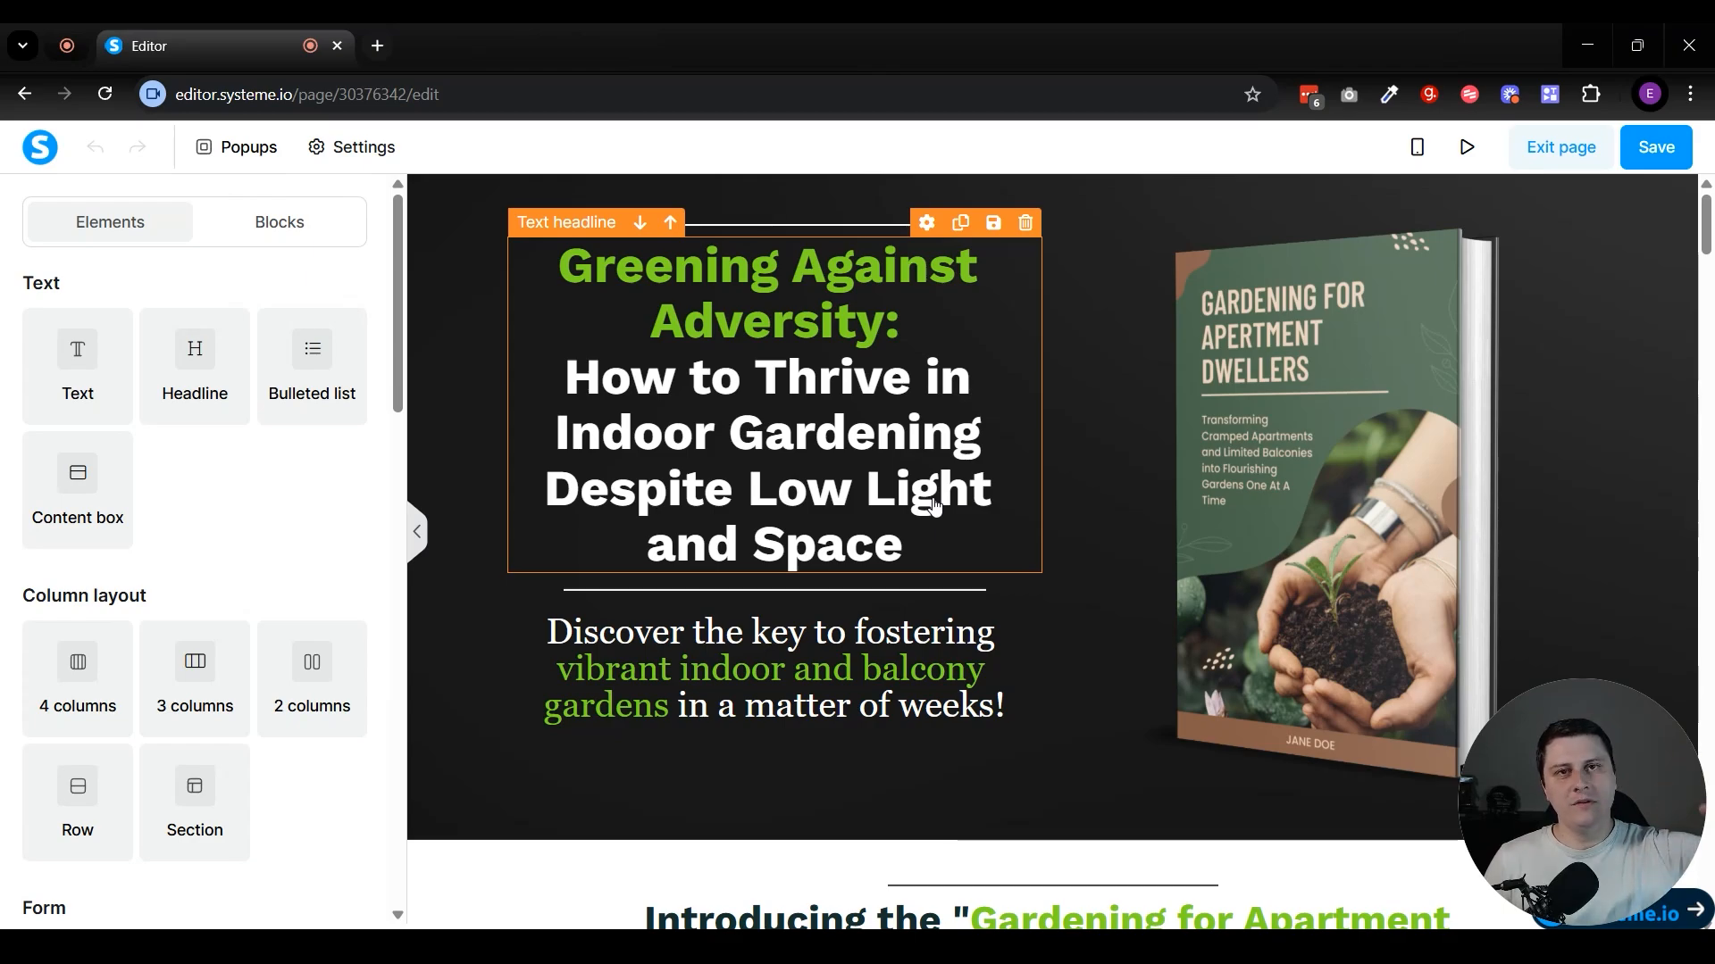
{"action": "scroll", "coordinate": [983, 482], "scroll_direction": "down", "scroll_amount": 15}
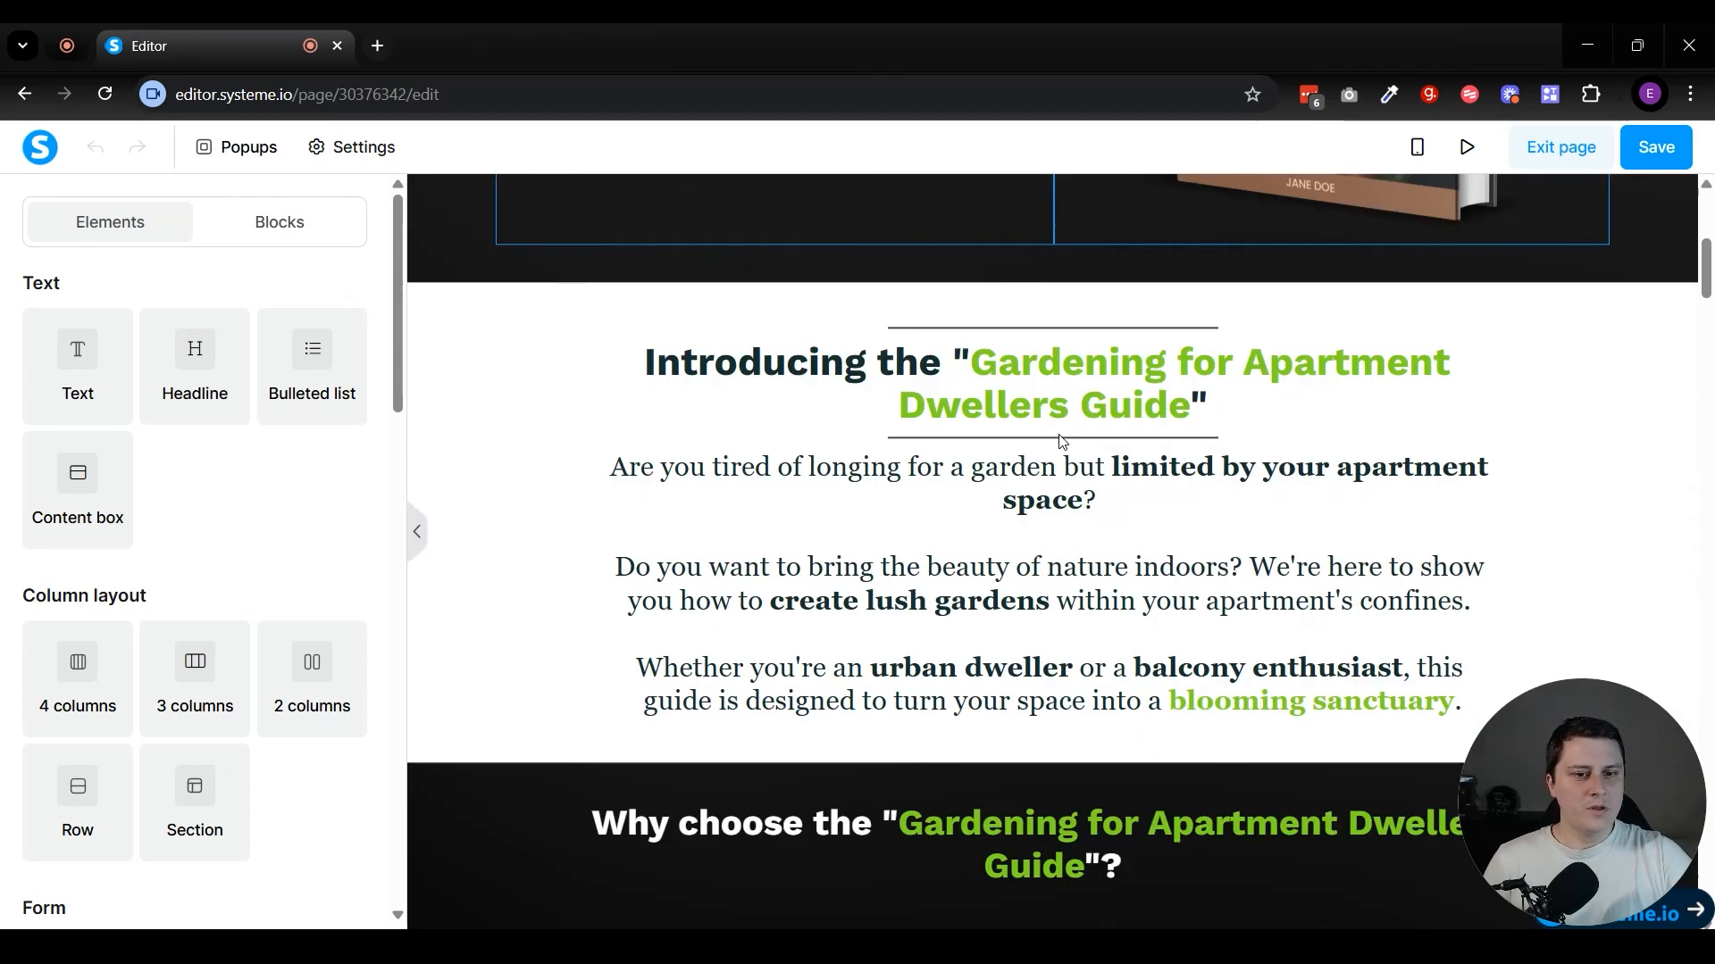
{"action": "scroll", "coordinate": [1062, 439], "scroll_direction": "down", "scroll_amount": 20}
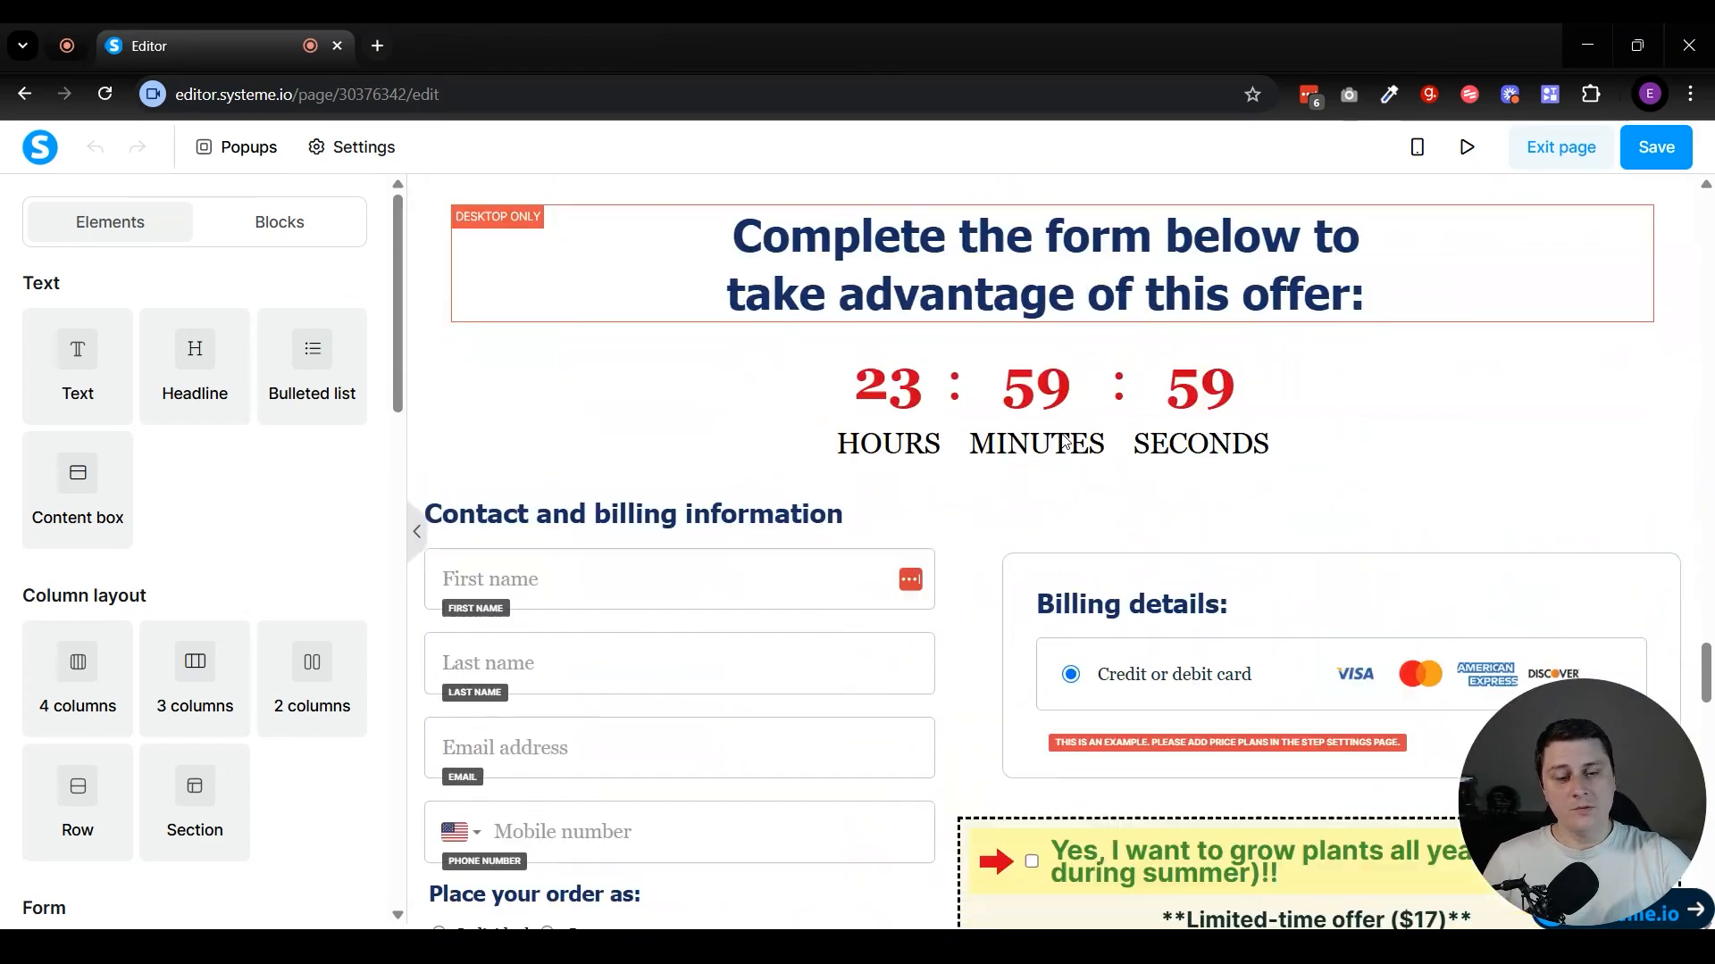
{"action": "scroll", "coordinate": [1062, 439], "scroll_direction": "up", "scroll_amount": 20}
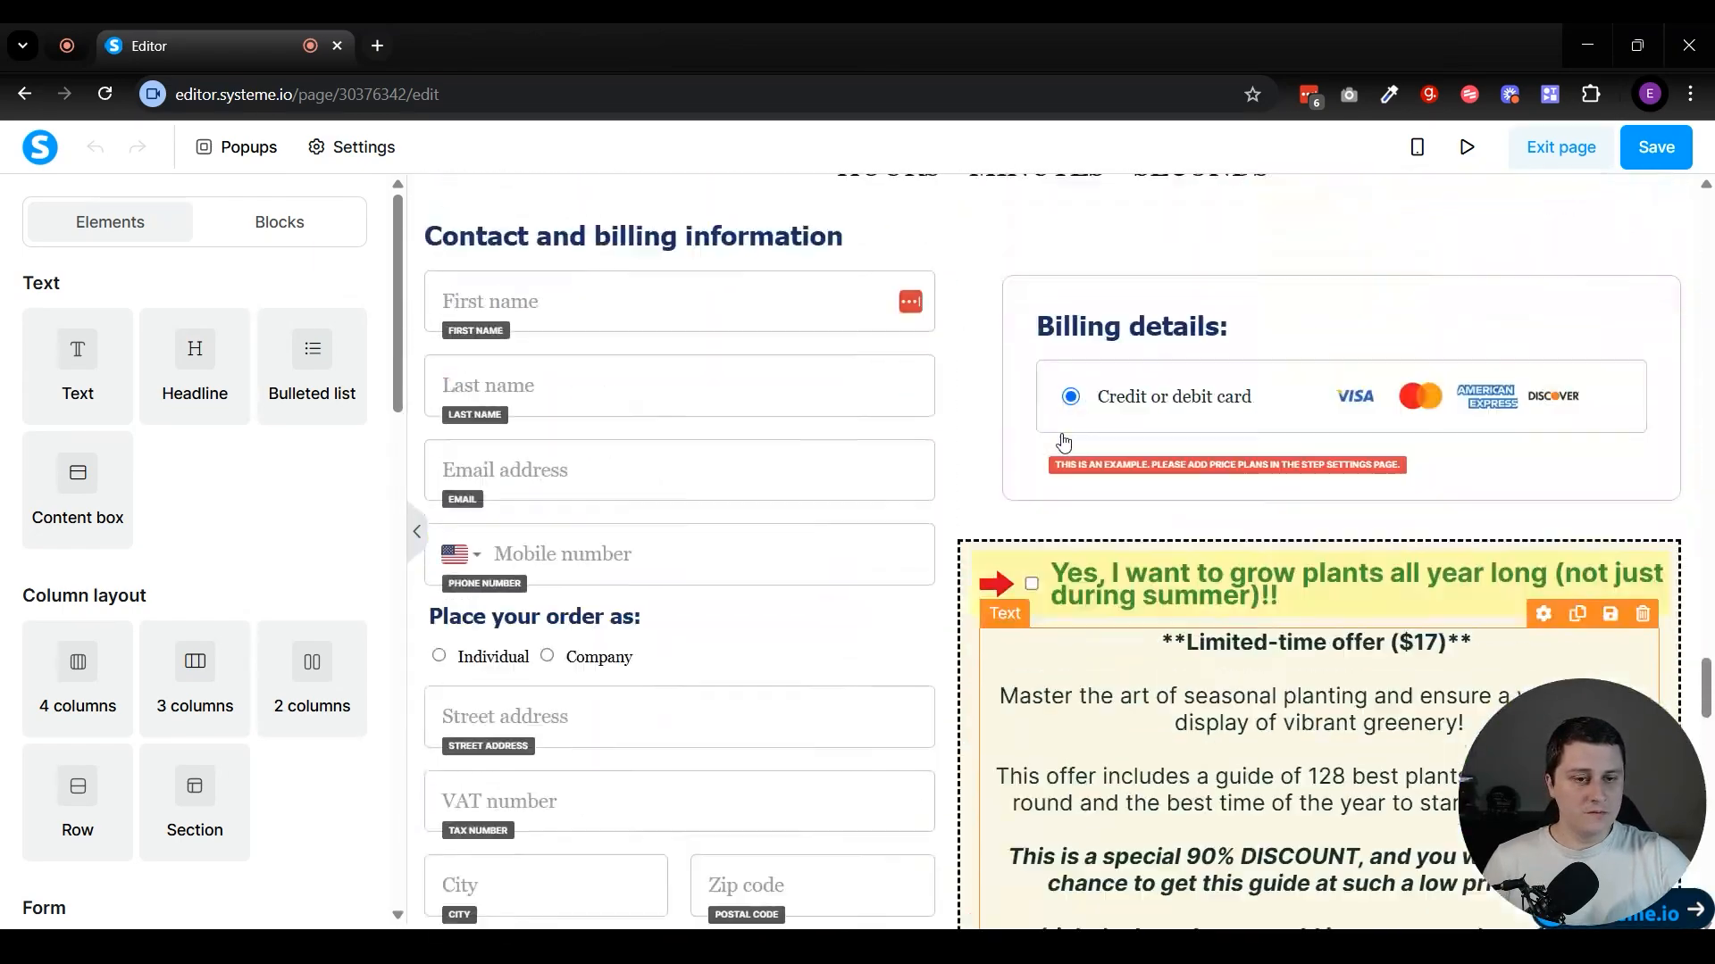
{"action": "scroll", "coordinate": [1063, 441], "scroll_direction": "up", "scroll_amount": 12}
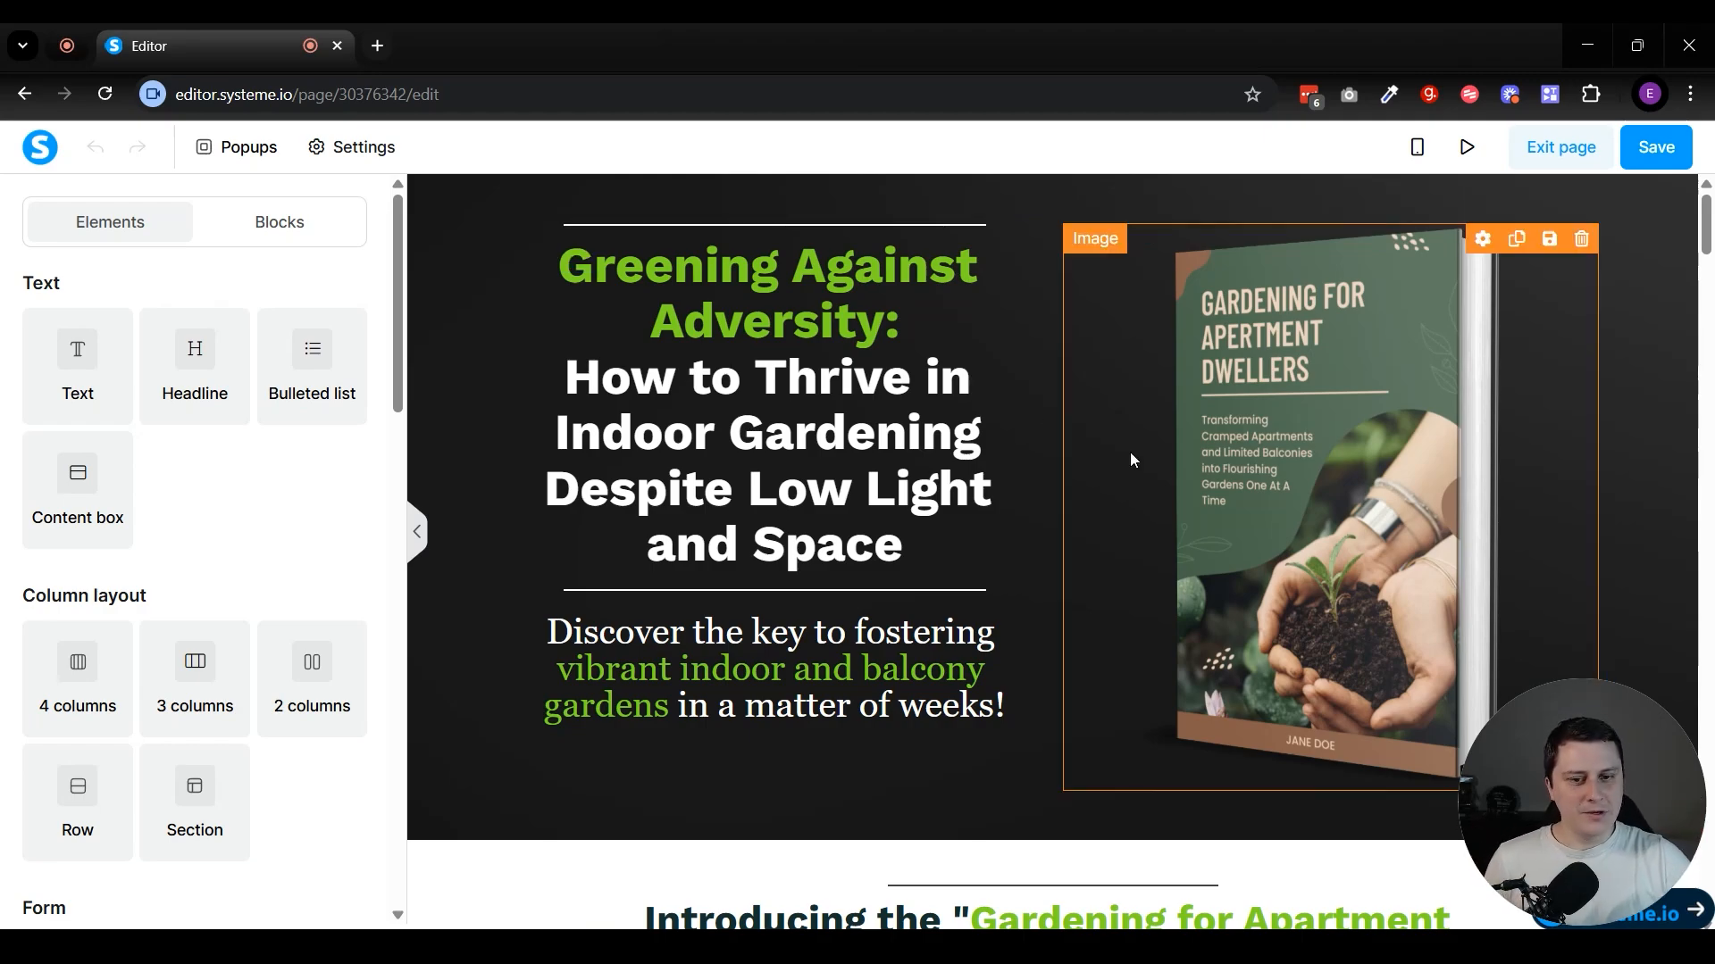
- Examine the Sales page's benefit cards, bonus value list and limited-time offer, and return to the headline
{"action": "scroll", "coordinate": [1129, 452], "scroll_direction": "down", "scroll_amount": 9}
{"action": "scroll", "coordinate": [1129, 451], "scroll_direction": "up", "scroll_amount": 8}
{"action": "scroll", "coordinate": [1128, 451], "scroll_direction": "down", "scroll_amount": 20}
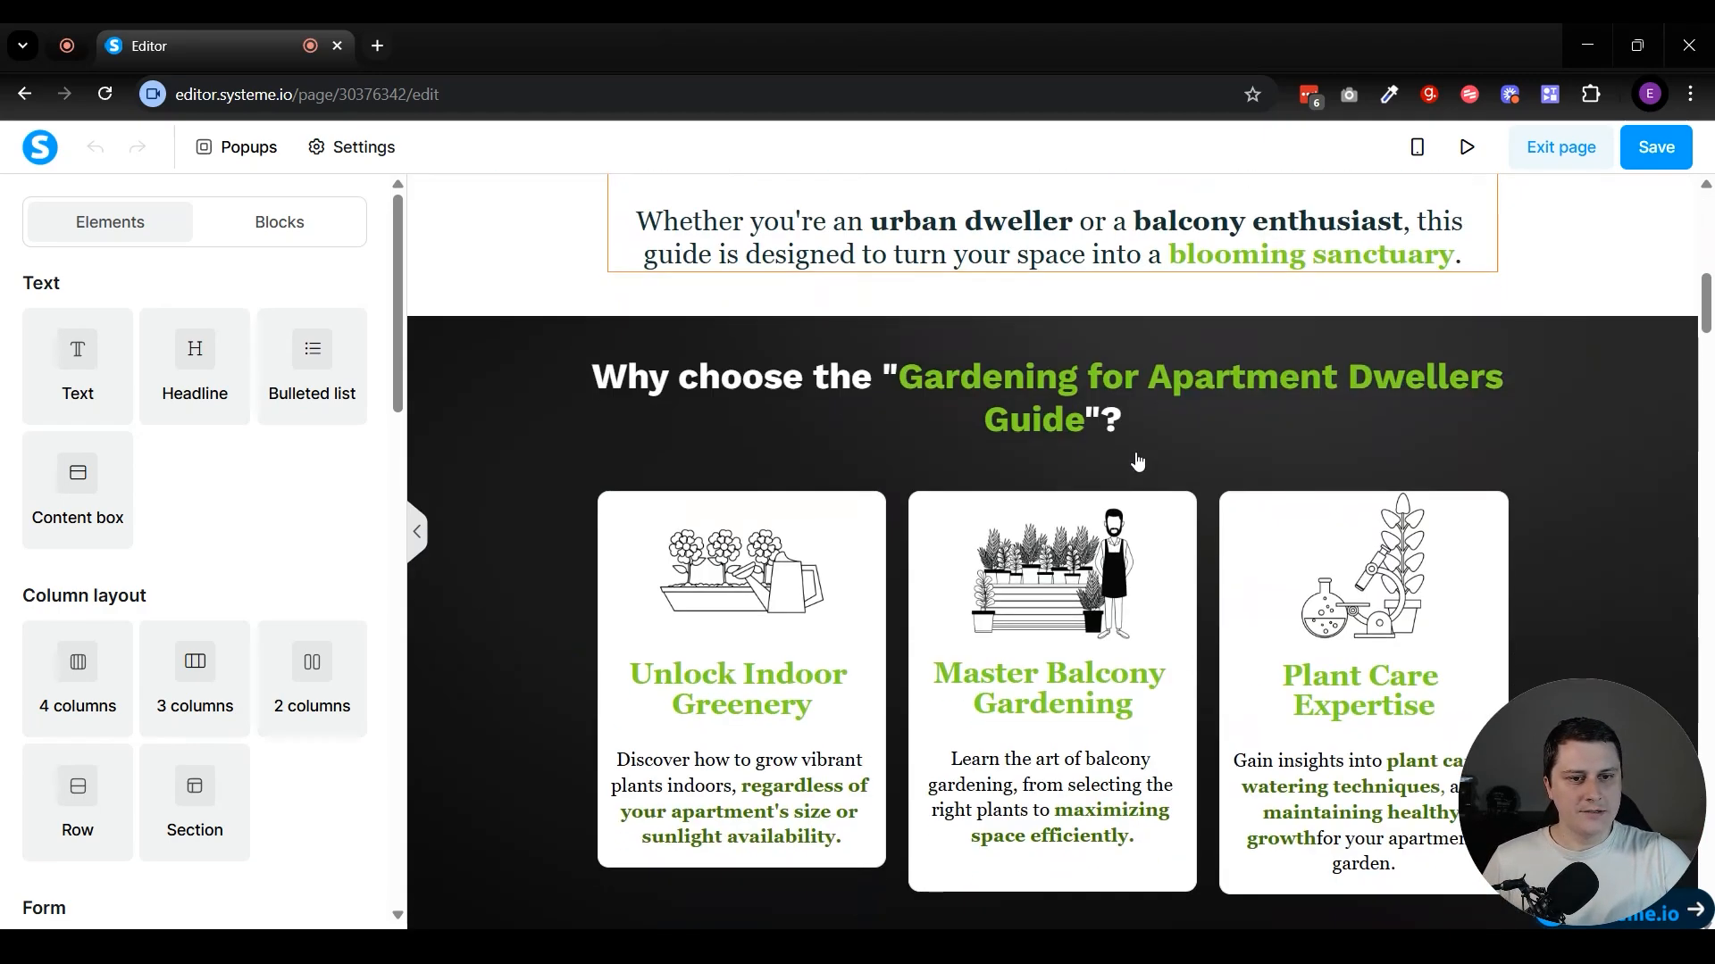
{"action": "scroll", "coordinate": [1138, 462], "scroll_direction": "down", "scroll_amount": 10}
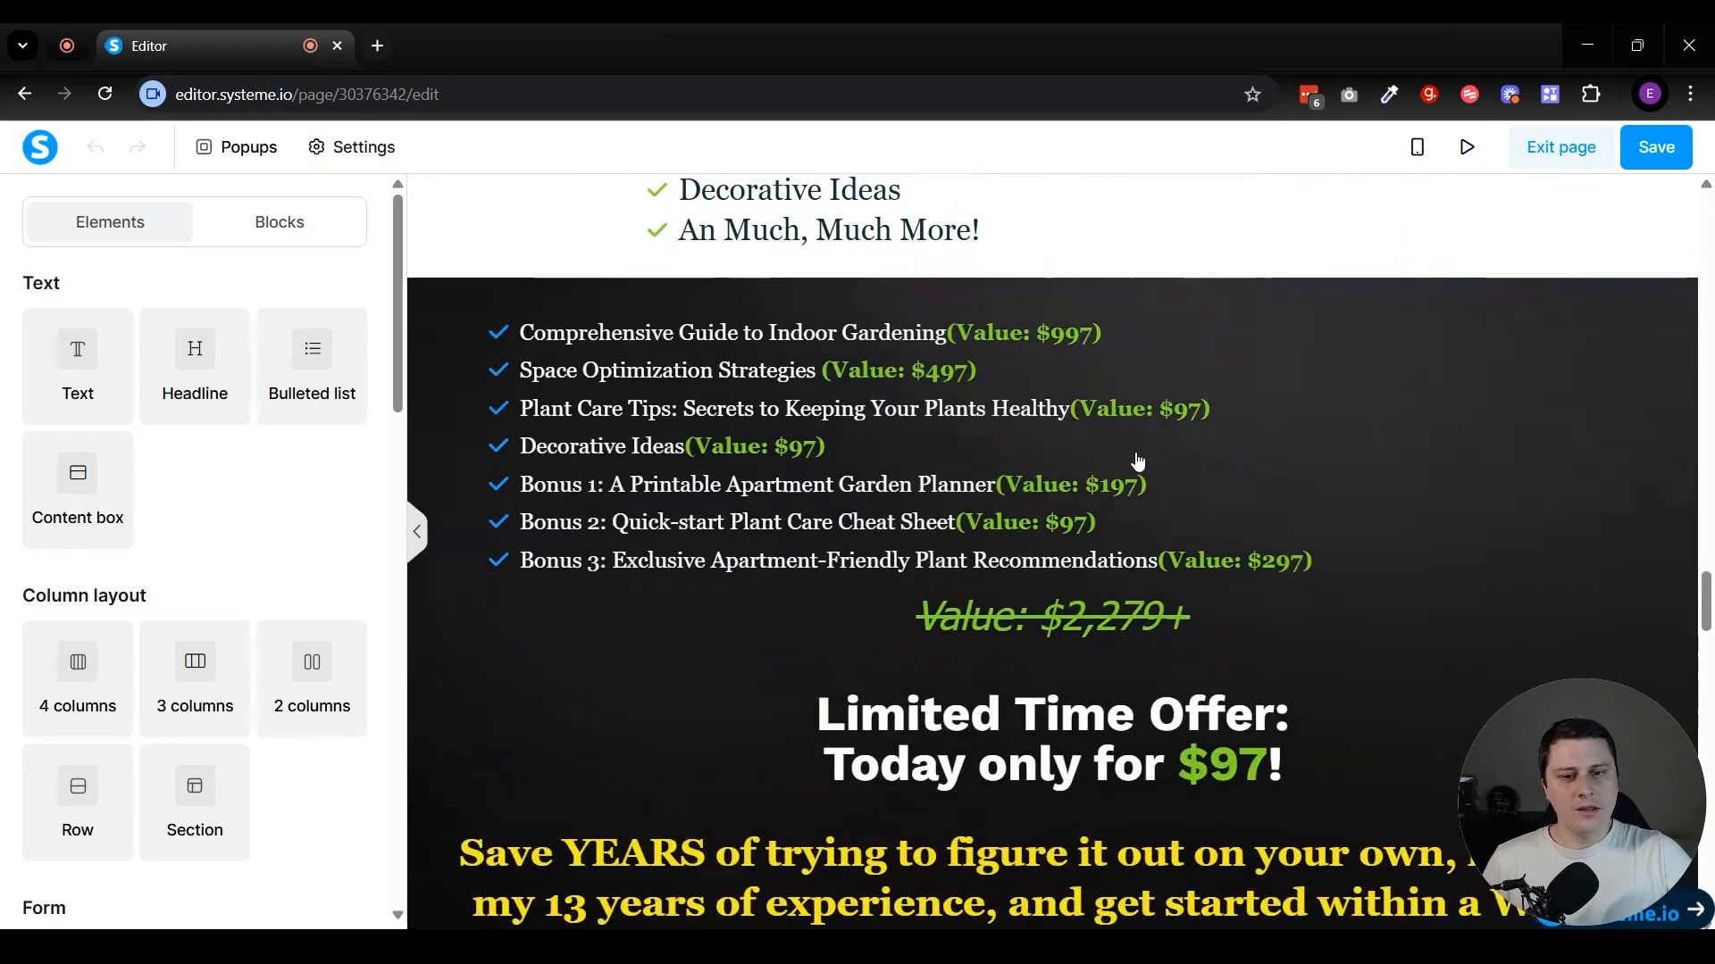
{"action": "scroll", "coordinate": [1134, 470], "scroll_direction": "up", "scroll_amount": 6}
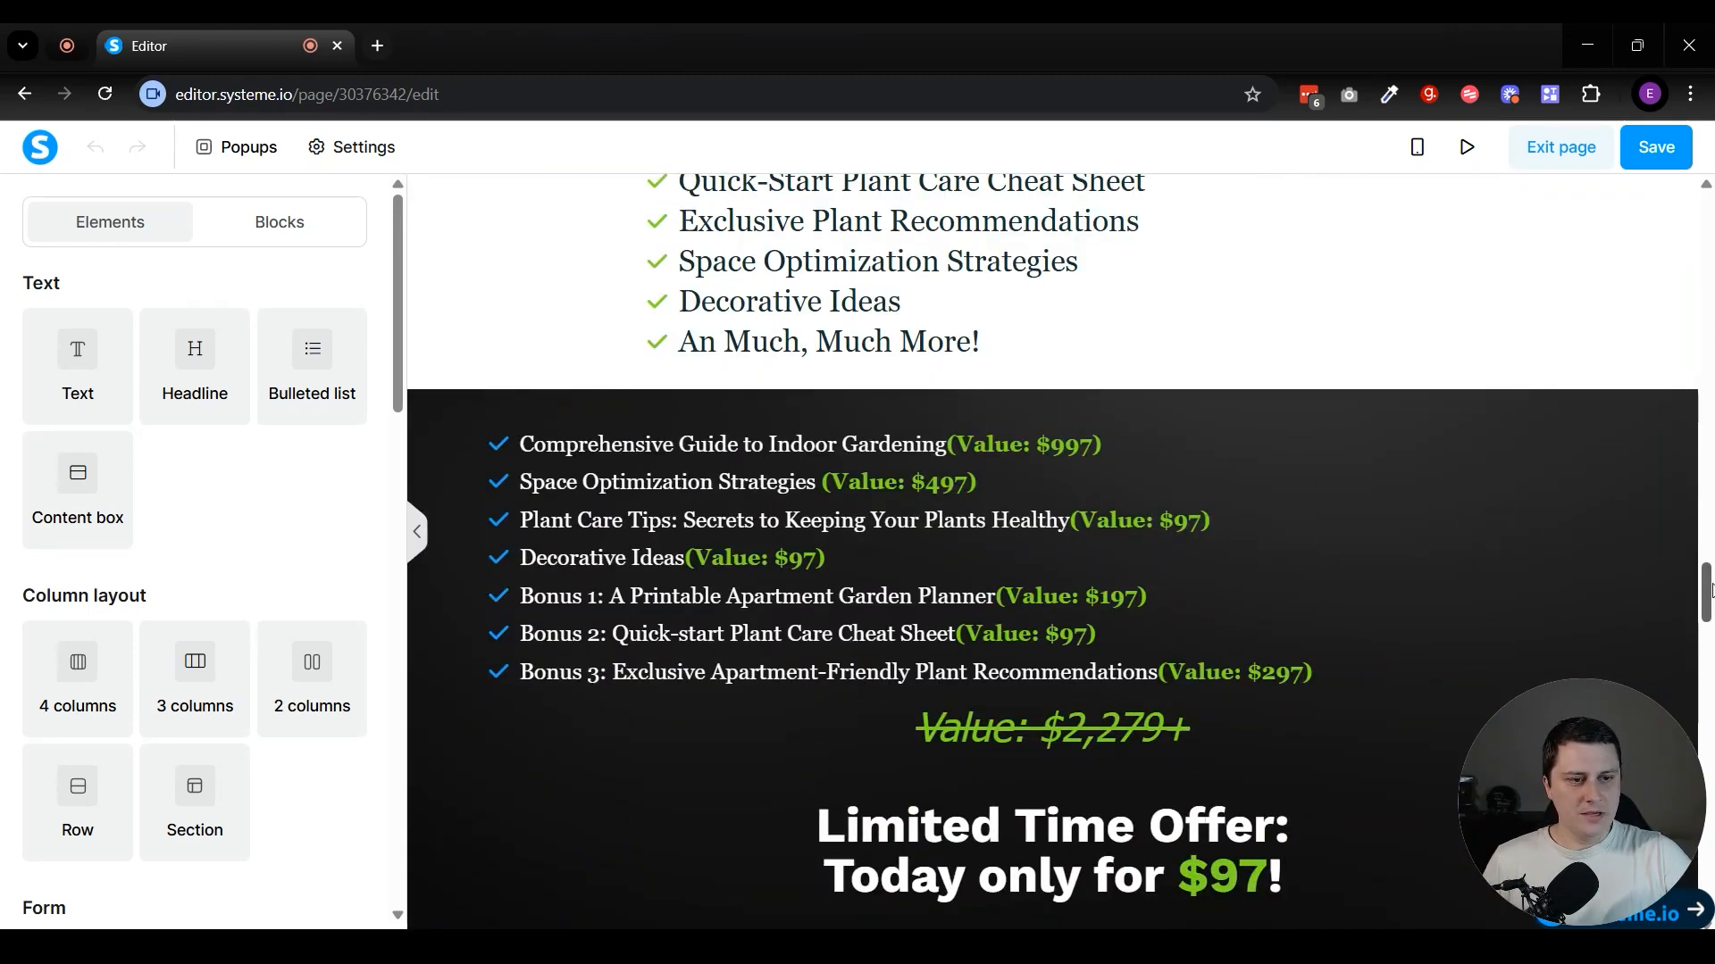
{"action": "left_click_drag", "start_coordinate": [1707, 591], "coordinate": [1688, 100]}
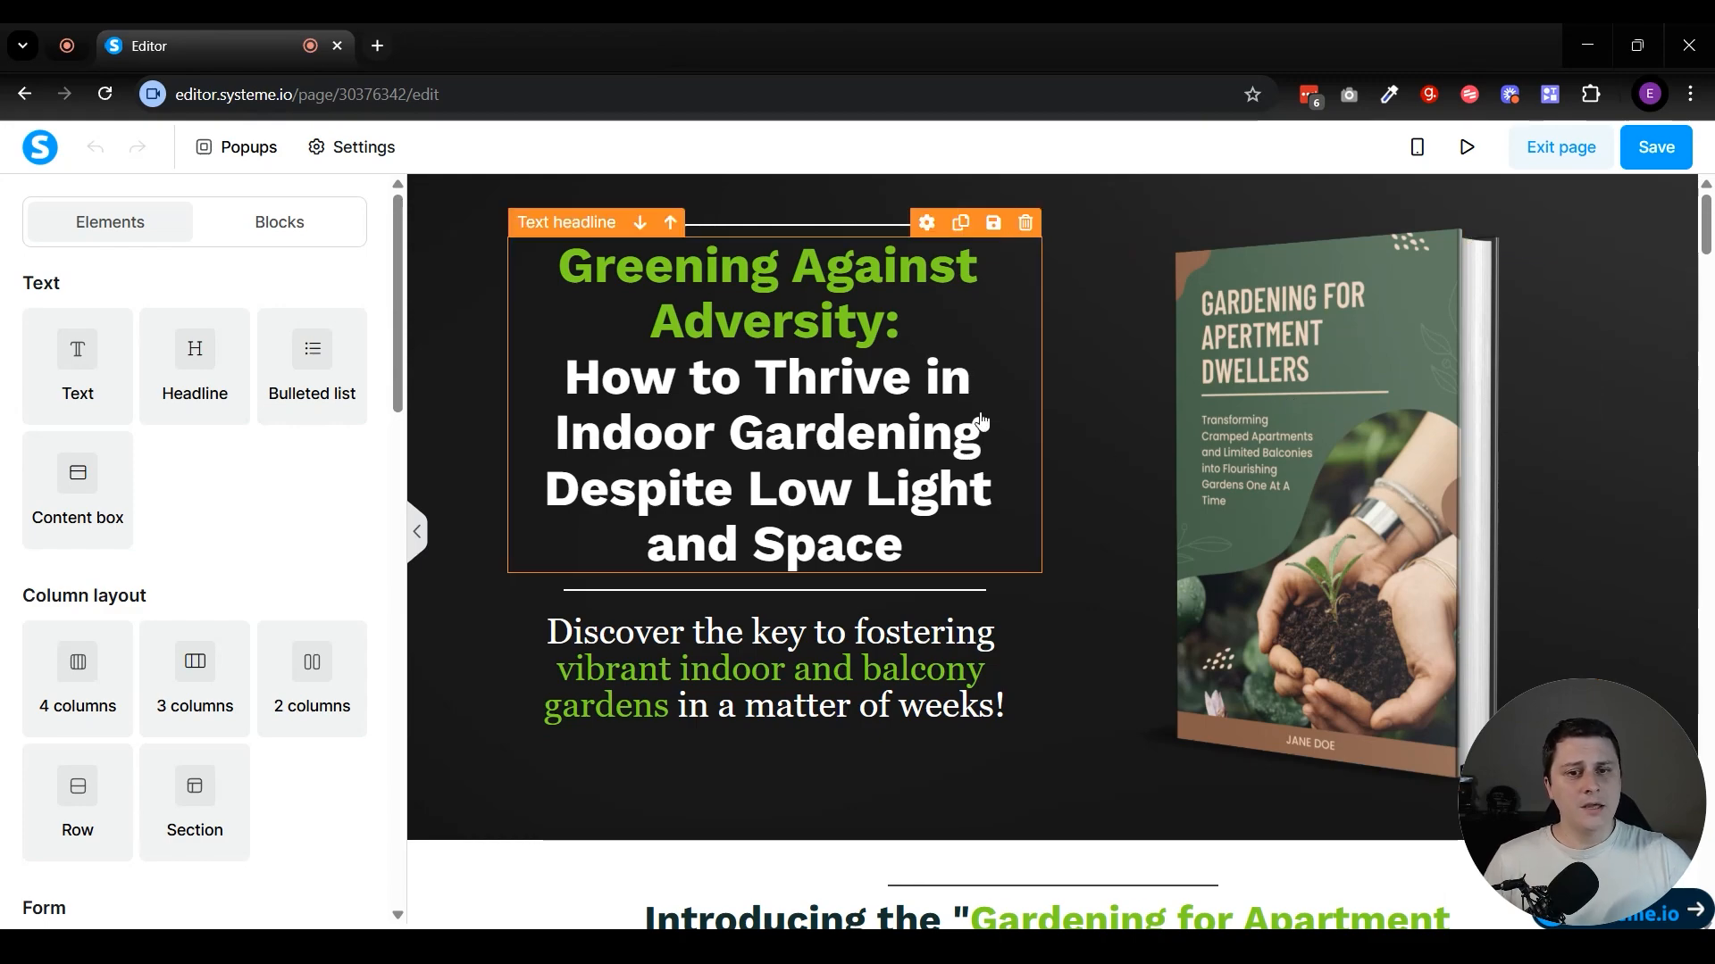
- Examine the Sales page's order form, order bump, money-back guarantee and footer, and return to the headline
{"action": "scroll", "coordinate": [812, 594], "scroll_direction": "down", "scroll_amount": 1}
{"action": "scroll", "coordinate": [812, 595], "scroll_direction": "up", "scroll_amount": 1}
{"action": "scroll", "coordinate": [899, 547], "scroll_direction": "down", "scroll_amount": 20}
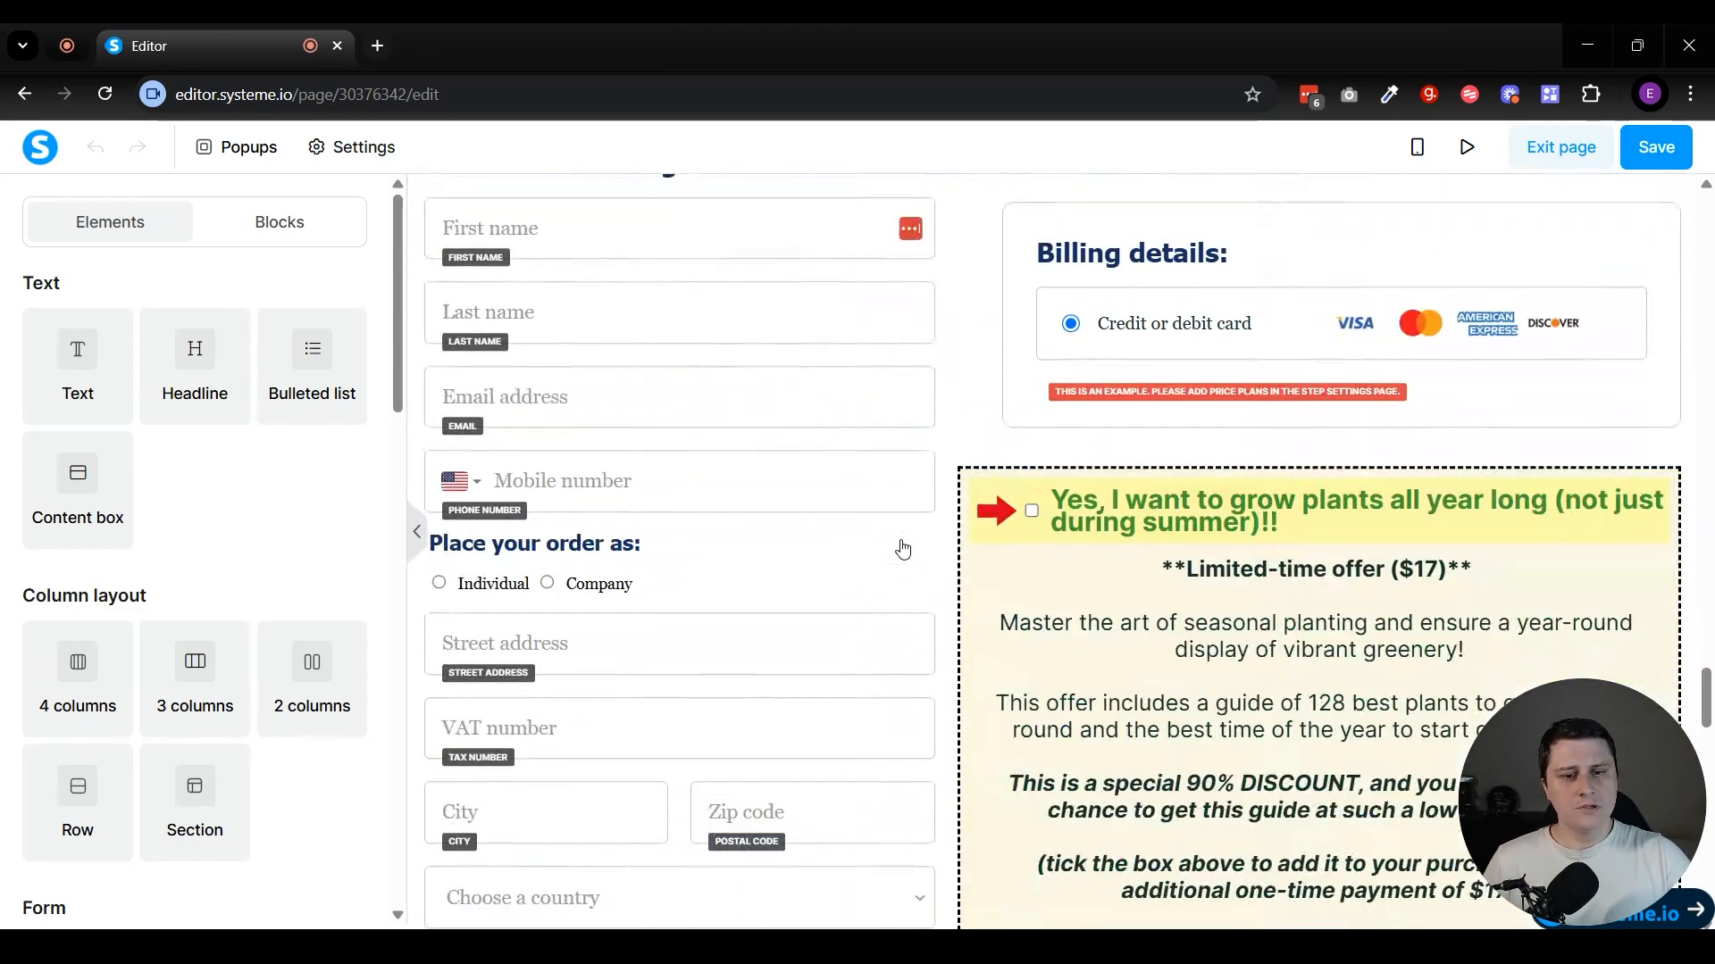
{"action": "scroll", "coordinate": [902, 548], "scroll_direction": "down", "scroll_amount": 2}
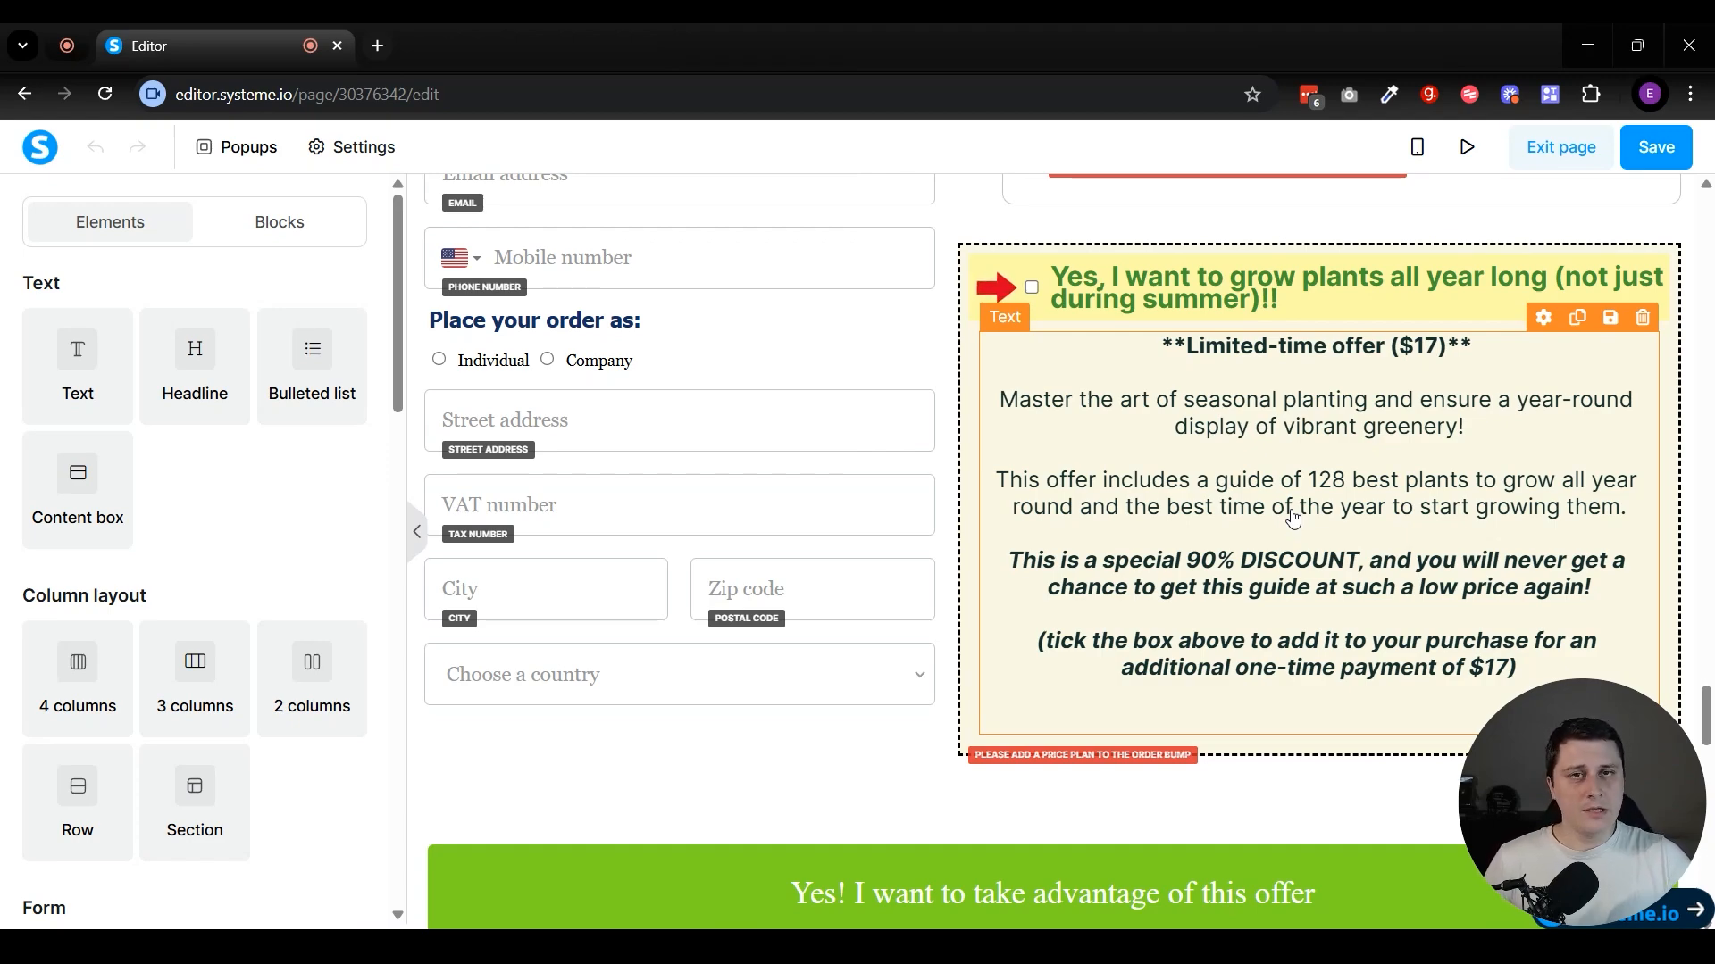
{"action": "scroll", "coordinate": [1292, 517], "scroll_direction": "down", "scroll_amount": 4}
{"action": "scroll", "coordinate": [1292, 518], "scroll_direction": "up", "scroll_amount": 6}
{"action": "scroll", "coordinate": [1309, 513], "scroll_direction": "down", "scroll_amount": 15}
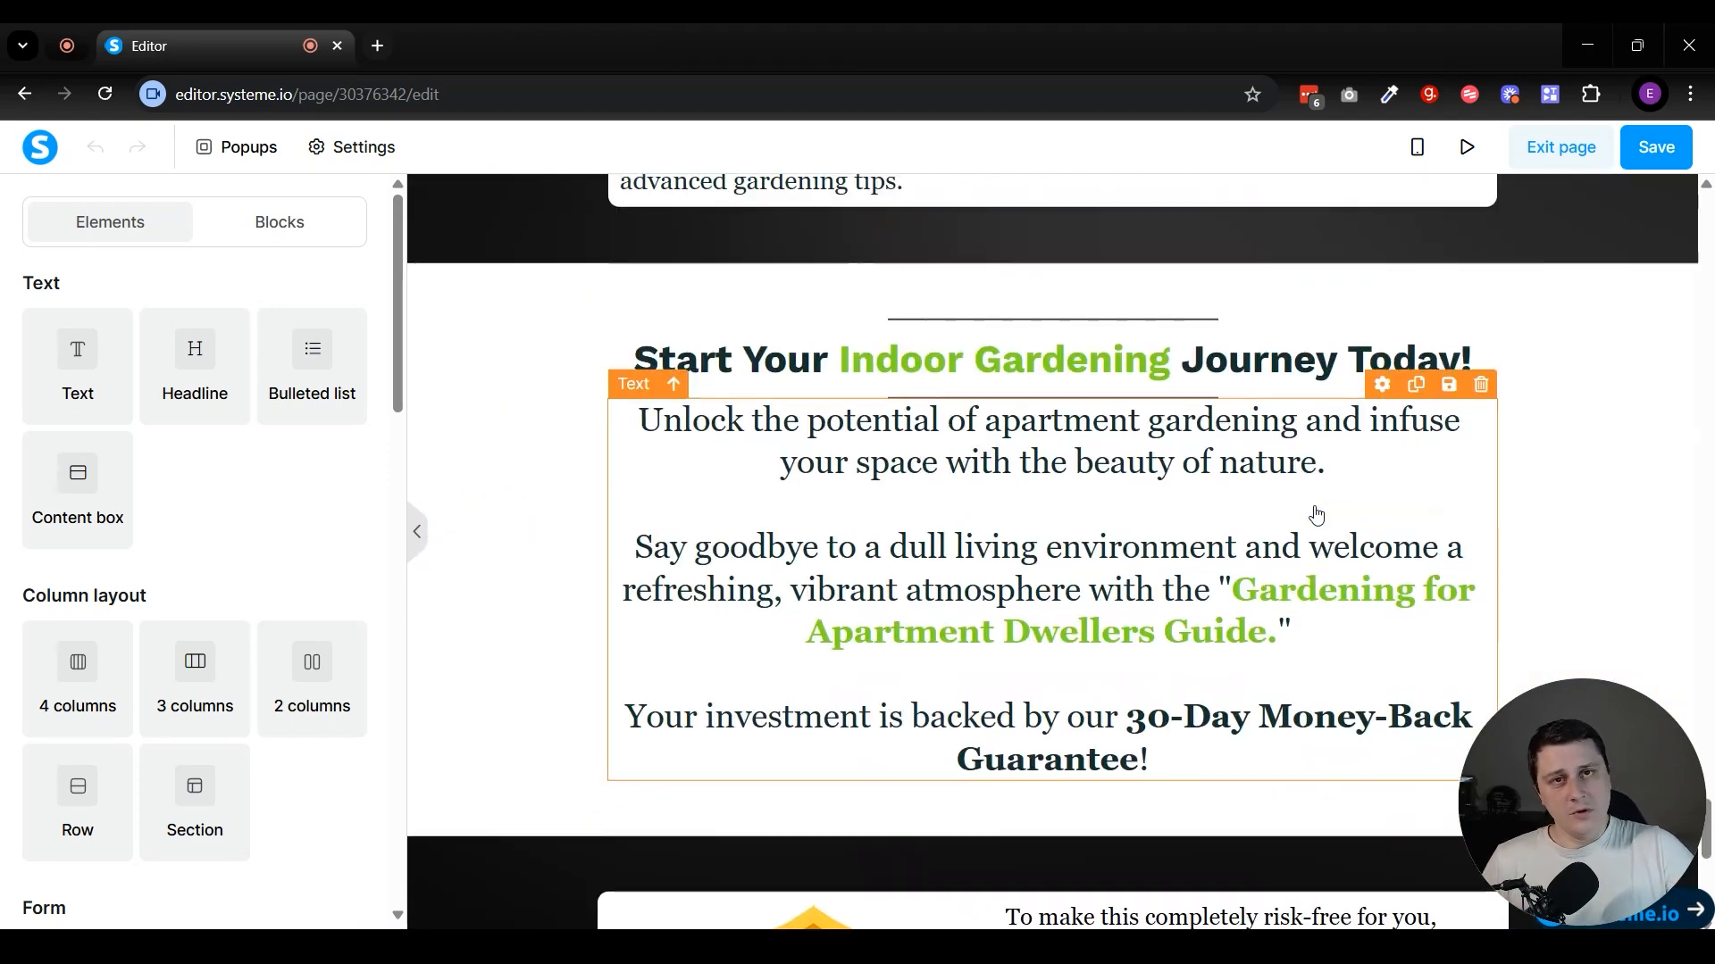
{"action": "scroll", "coordinate": [1313, 510], "scroll_direction": "down", "scroll_amount": 5}
{"action": "scroll", "coordinate": [1317, 515], "scroll_direction": "down", "scroll_amount": 3}
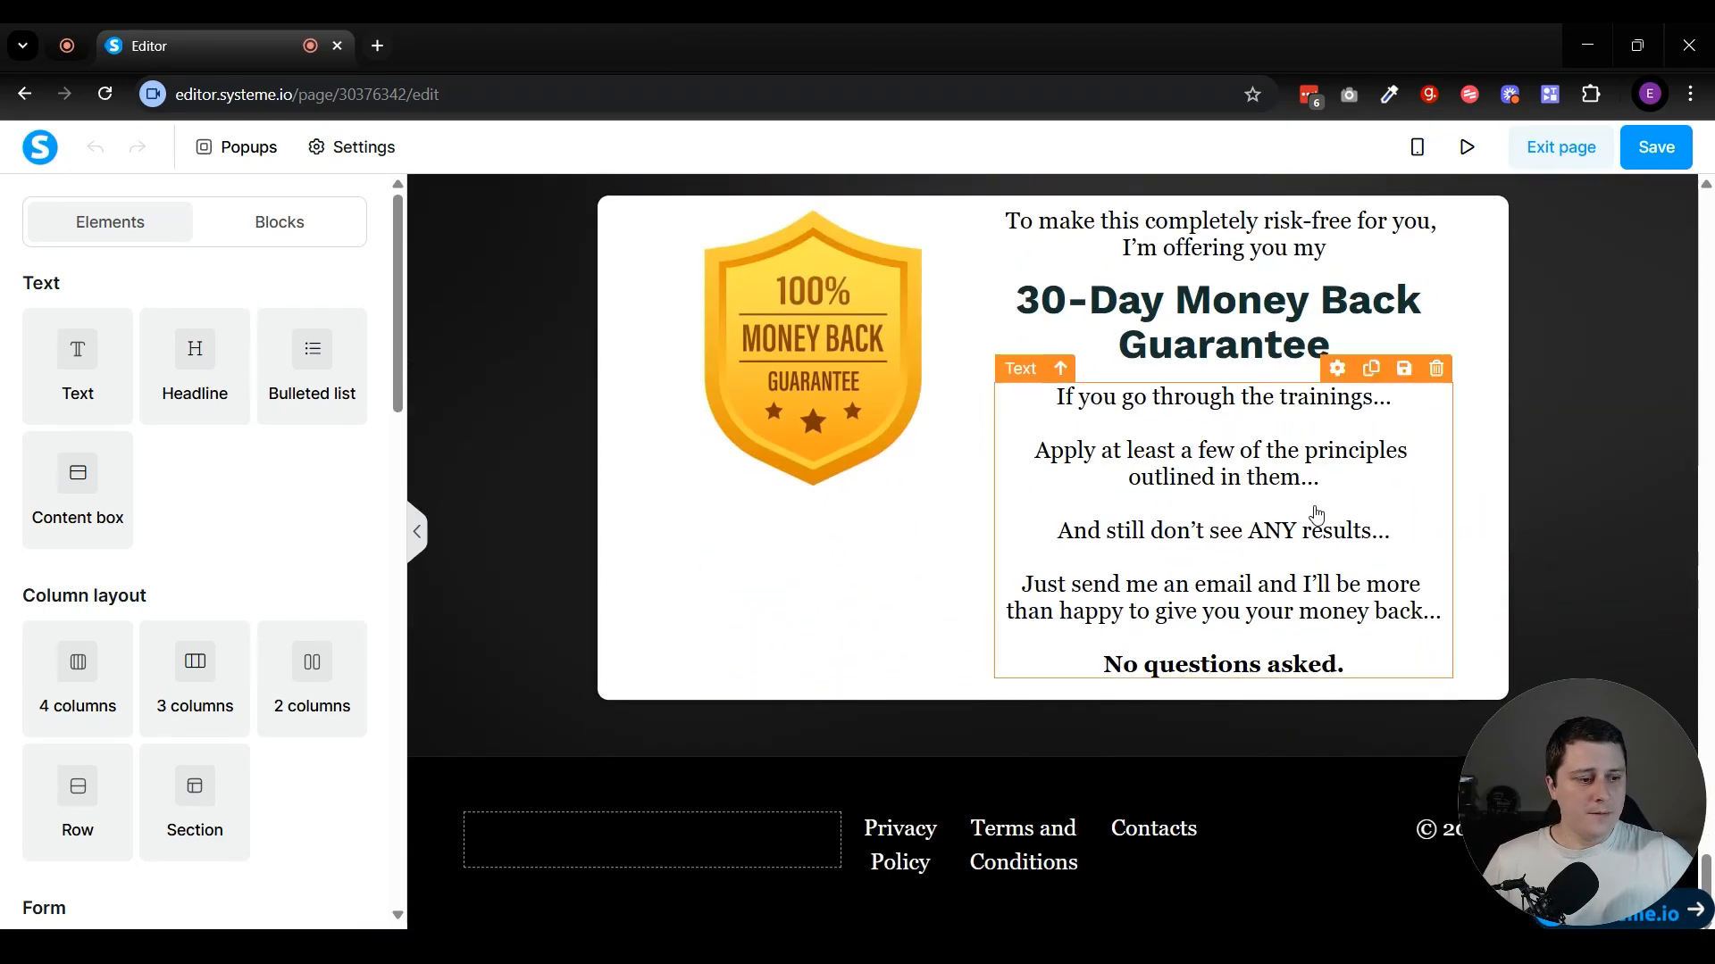
{"action": "scroll", "coordinate": [1316, 515], "scroll_direction": "up", "scroll_amount": 15}
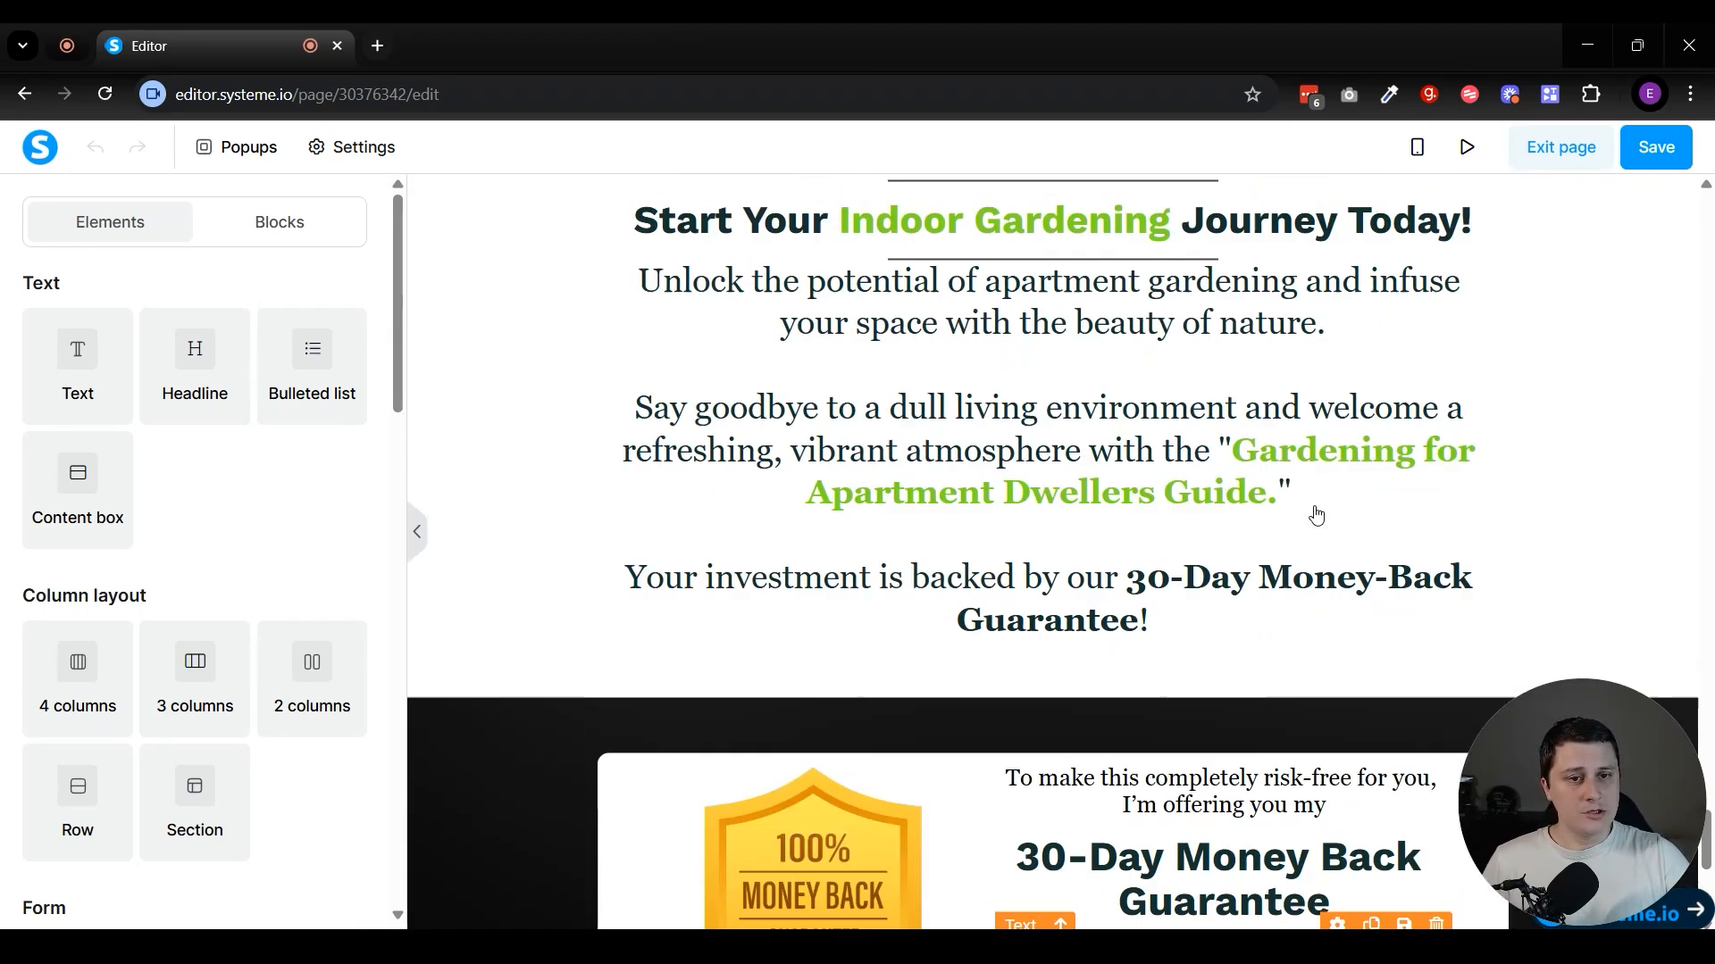
{"action": "scroll", "coordinate": [1316, 516], "scroll_direction": "up", "scroll_amount": 20}
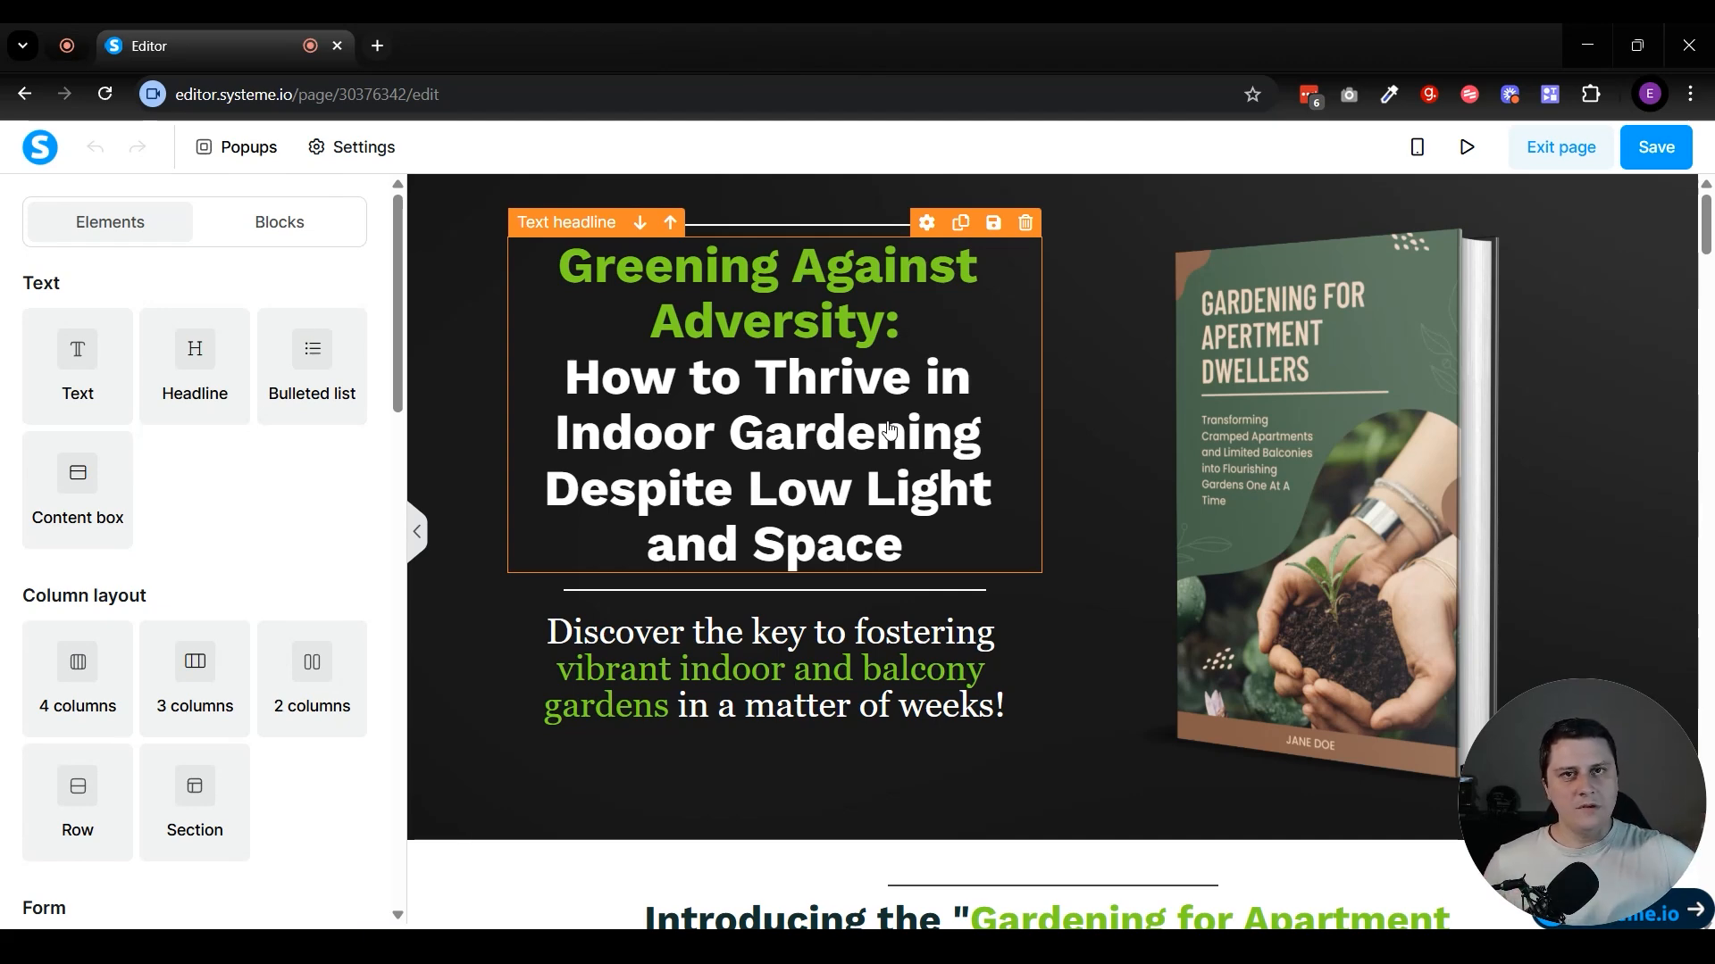
- Compare the Sales page's headline with its introduction, "Why choose" and "What You'll Get" sections, and exit the editor without changes
{"action": "scroll", "coordinate": [777, 333], "scroll_direction": "down", "scroll_amount": 3}
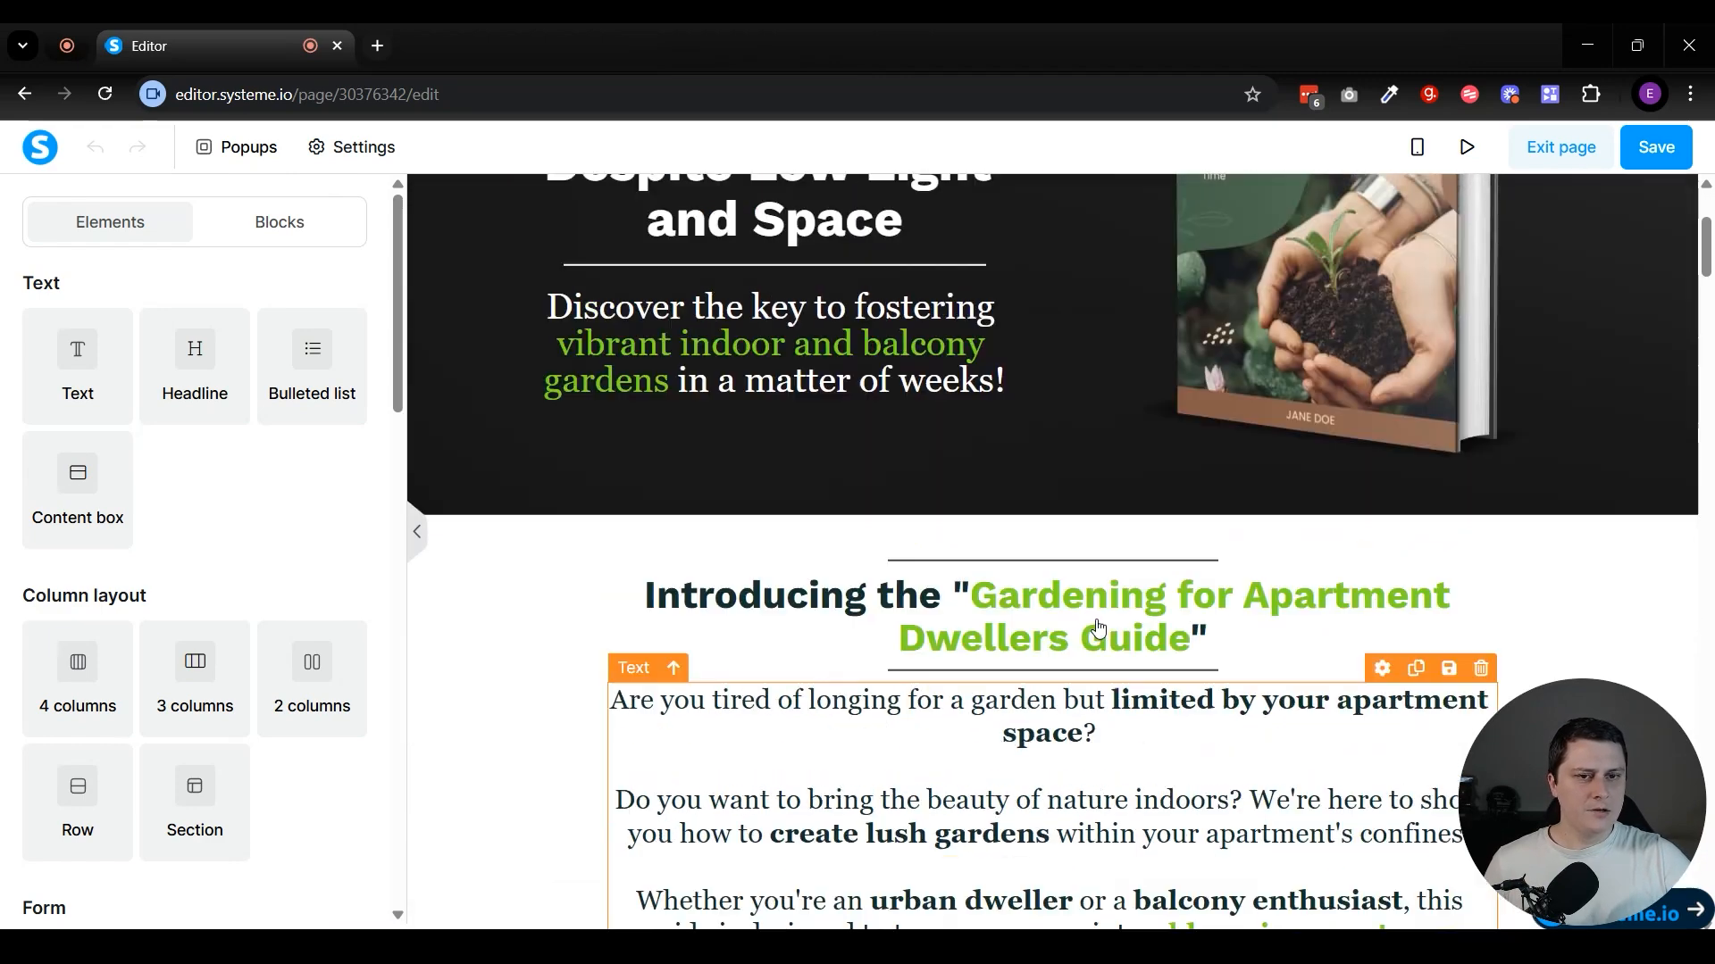
{"action": "scroll", "coordinate": [1326, 432], "scroll_direction": "up", "scroll_amount": 3}
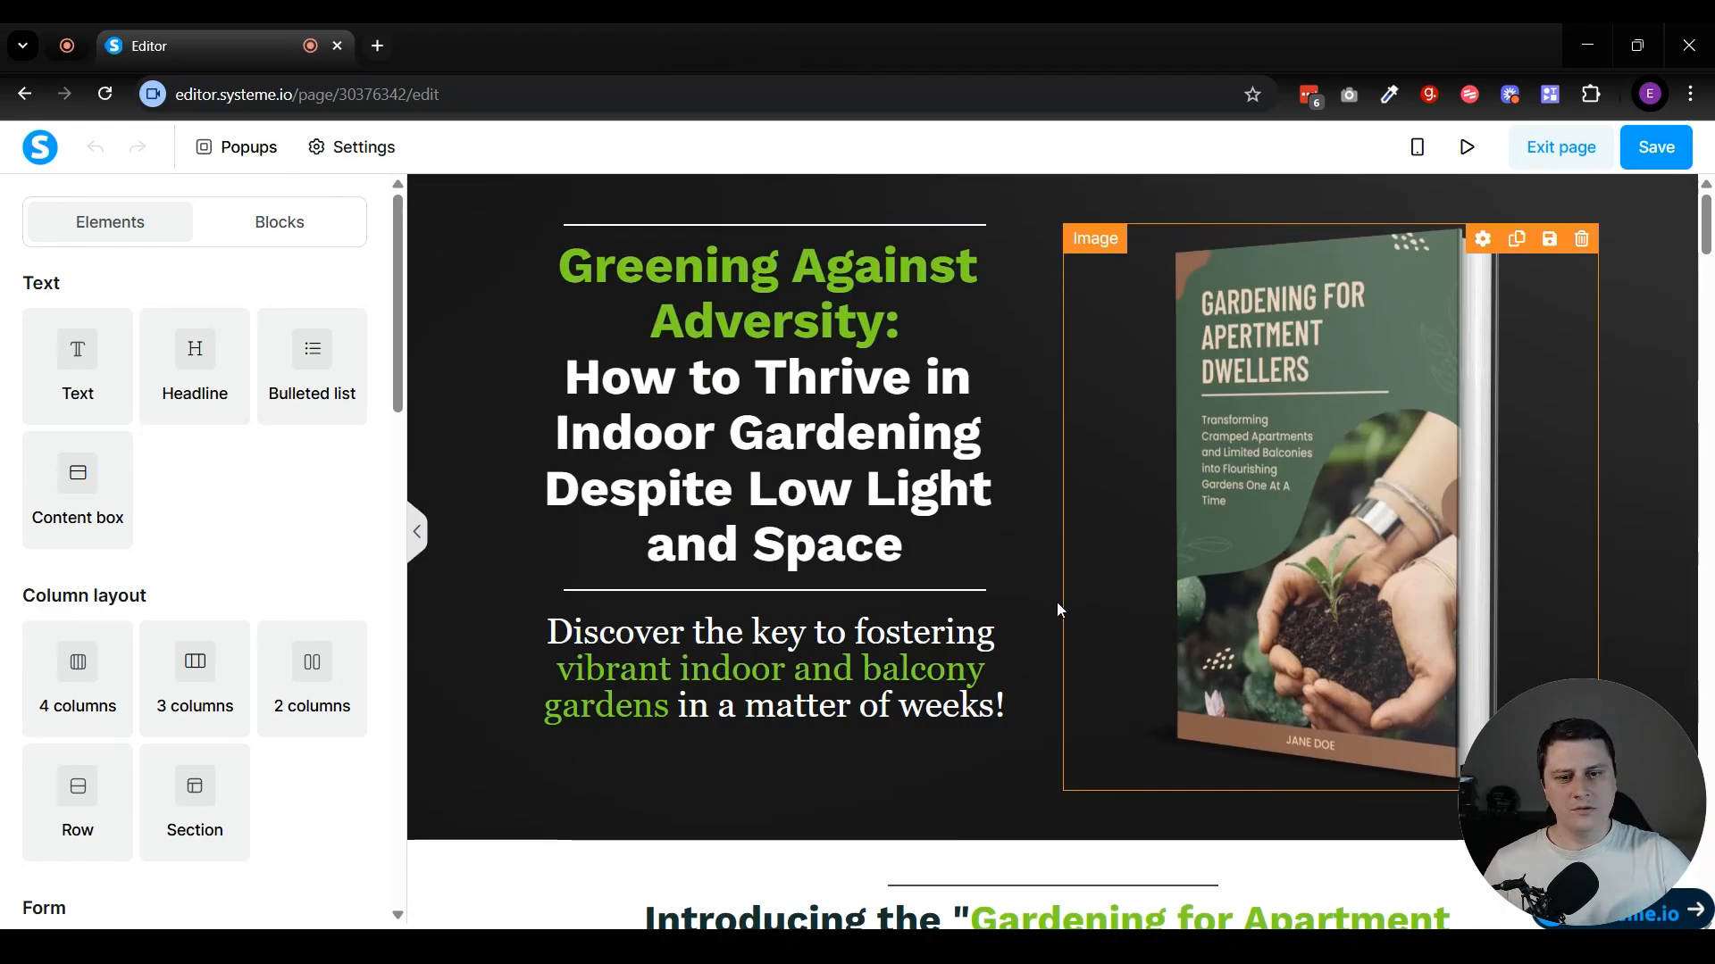
{"action": "scroll", "coordinate": [775, 469], "scroll_direction": "down", "scroll_amount": 6}
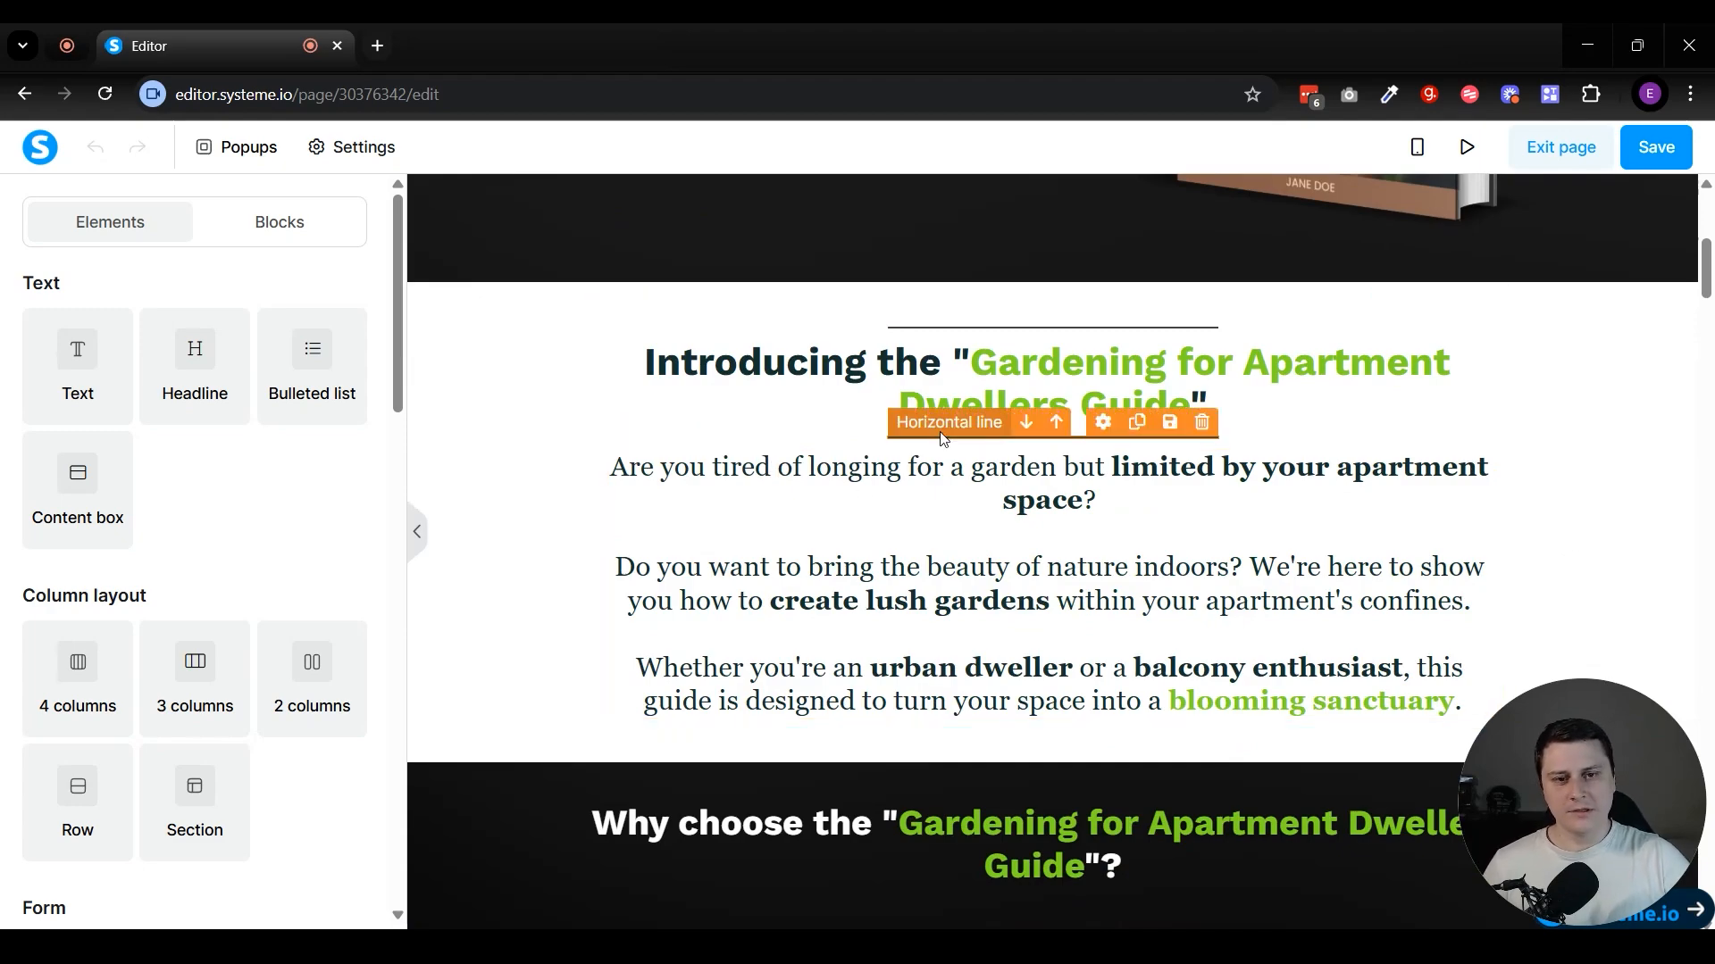
{"action": "scroll", "coordinate": [942, 438], "scroll_direction": "up", "scroll_amount": 6}
{"action": "scroll", "coordinate": [1086, 434], "scroll_direction": "down", "scroll_amount": 11}
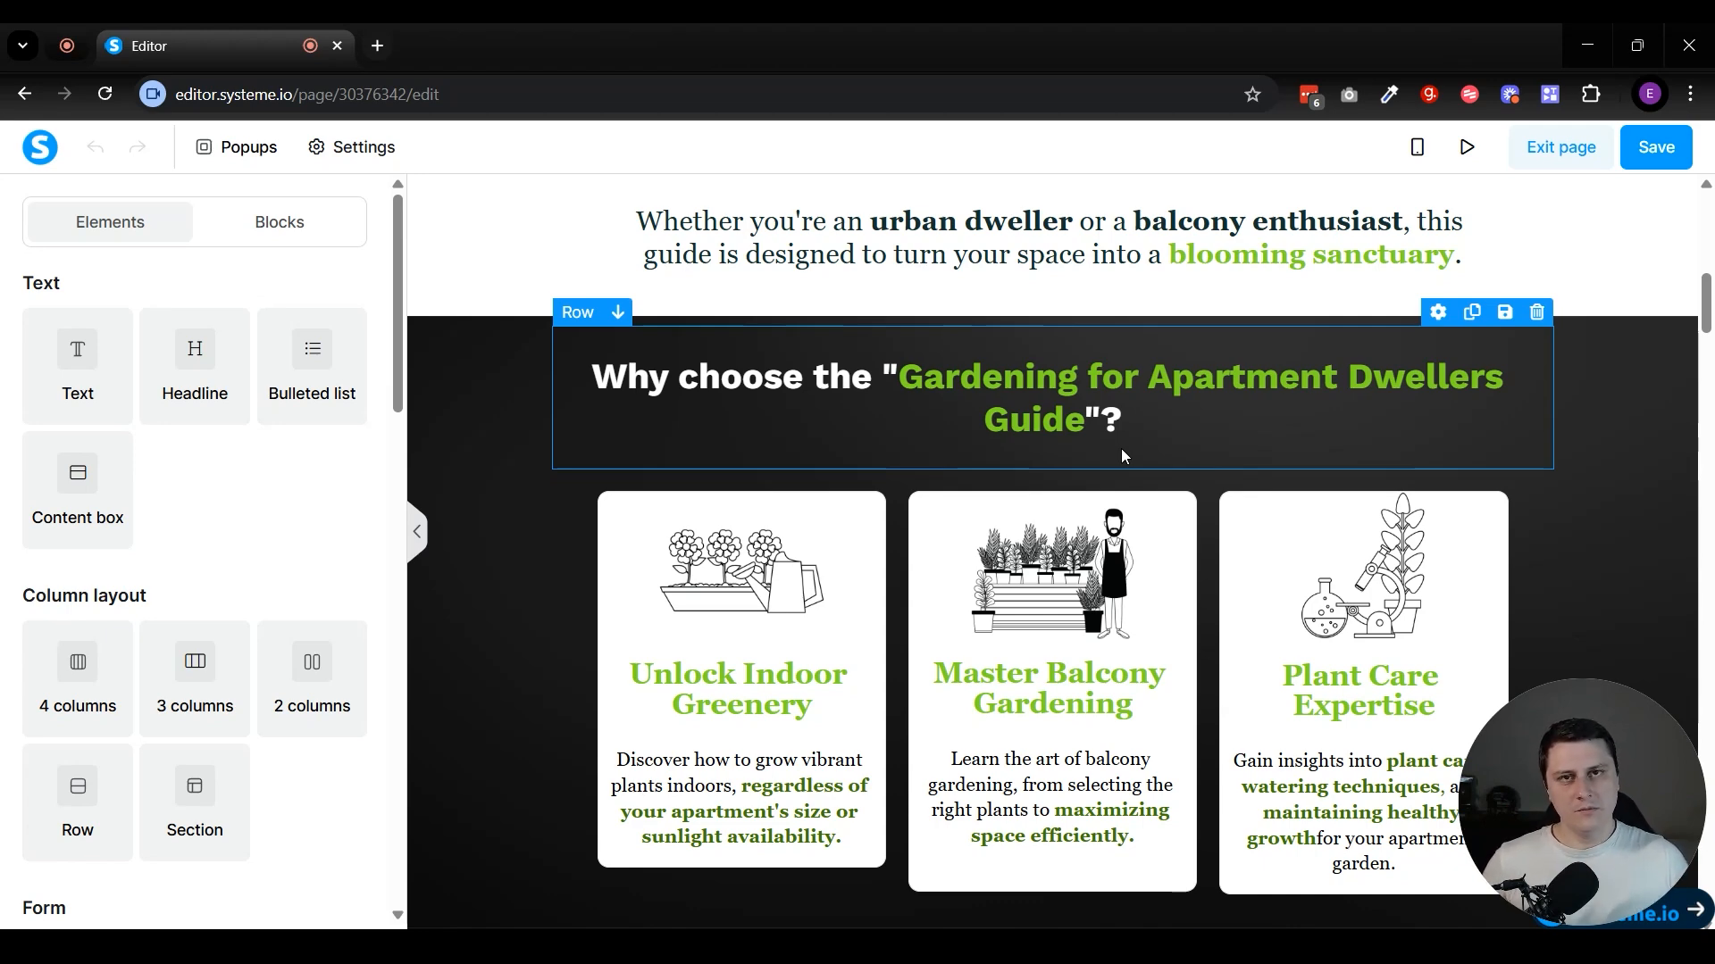
{"action": "scroll", "coordinate": [1122, 448], "scroll_direction": "up", "scroll_amount": 10}
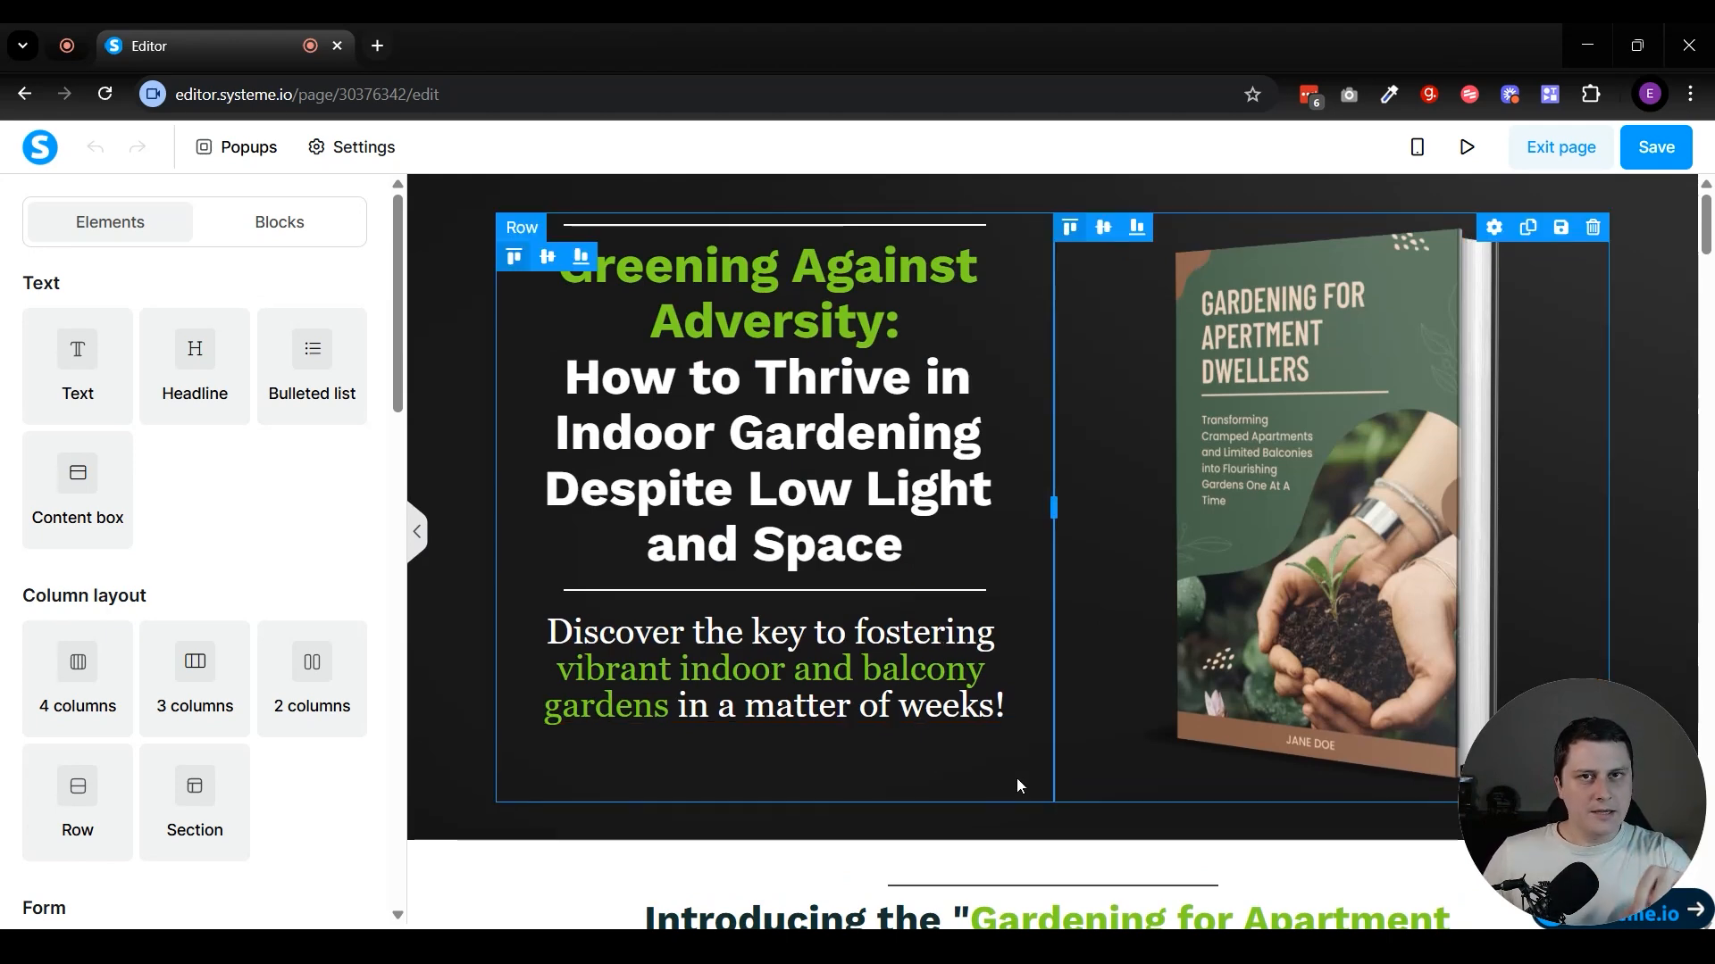
{"action": "scroll", "coordinate": [1036, 781], "scroll_direction": "down", "scroll_amount": 3}
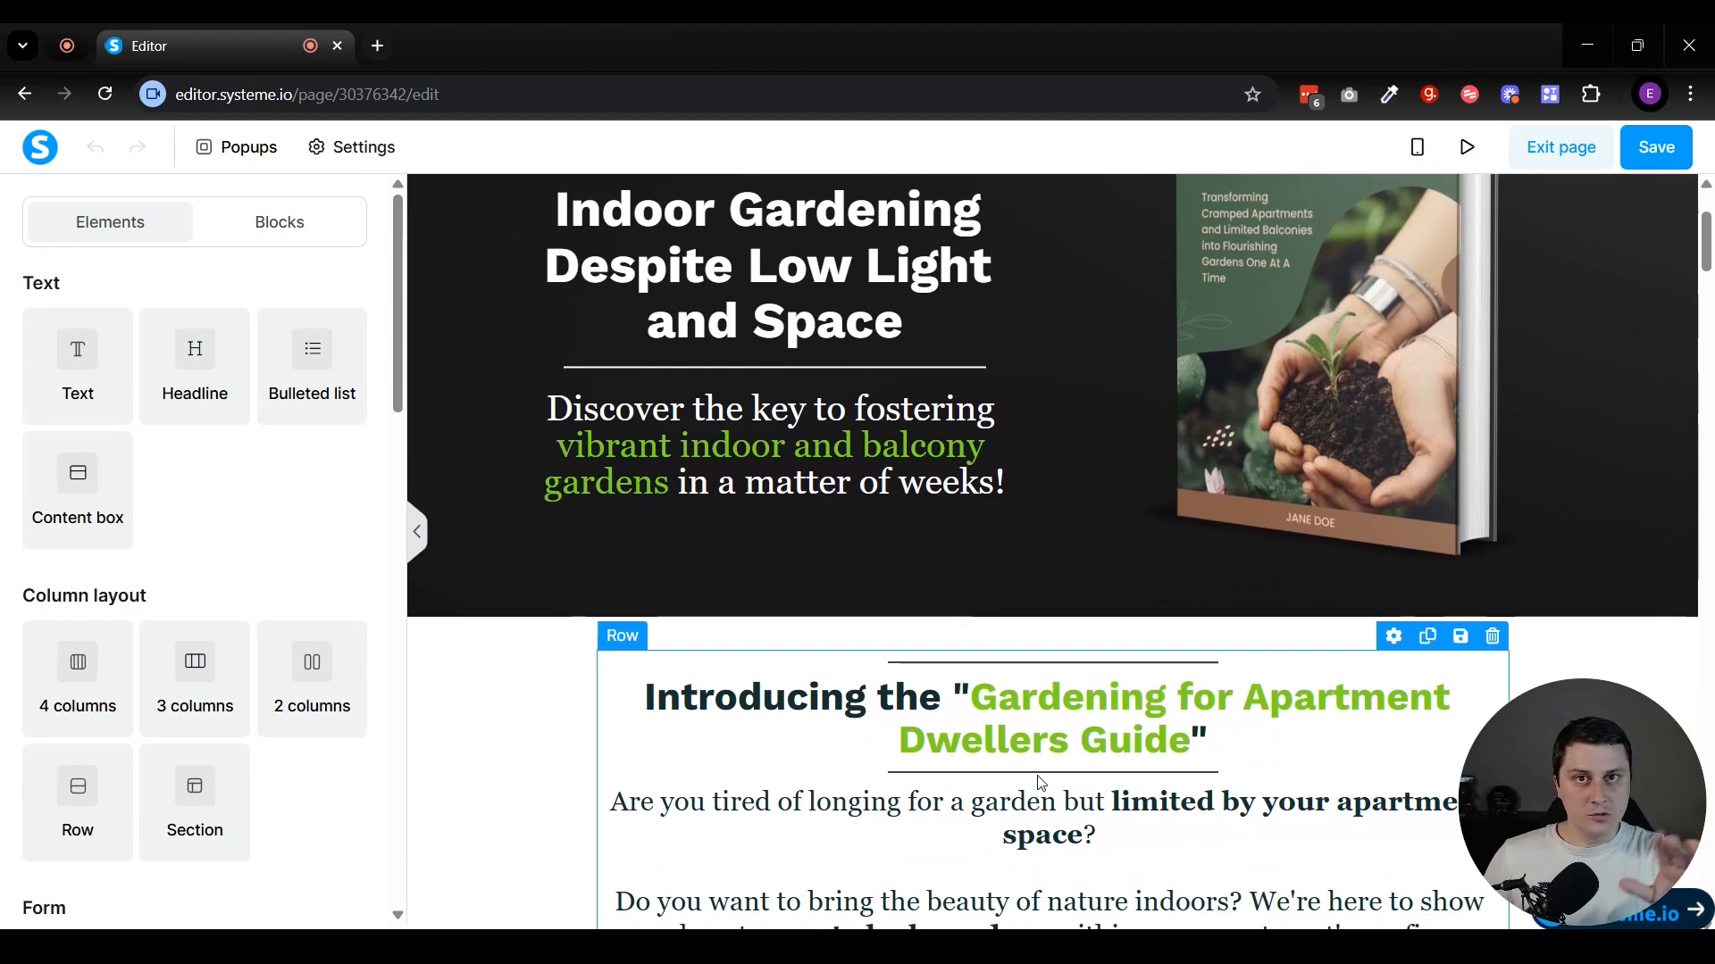
{"action": "scroll", "coordinate": [1036, 782], "scroll_direction": "down", "scroll_amount": 10}
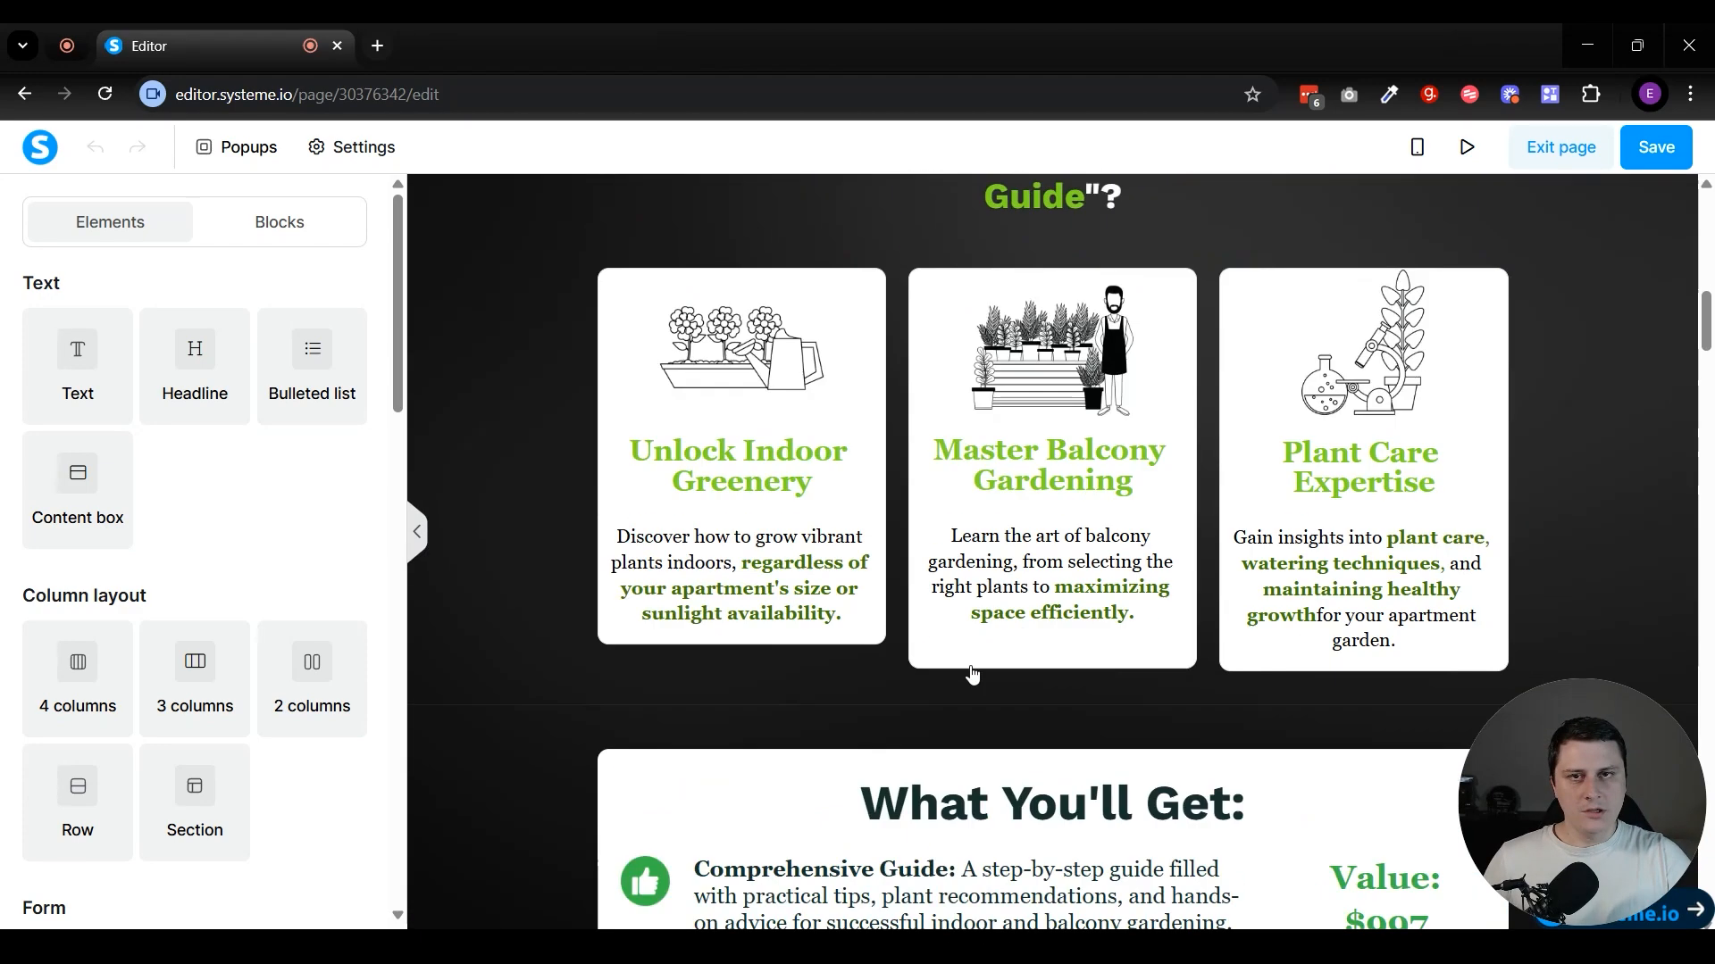
{"action": "scroll", "coordinate": [973, 673], "scroll_direction": "down", "scroll_amount": 5}
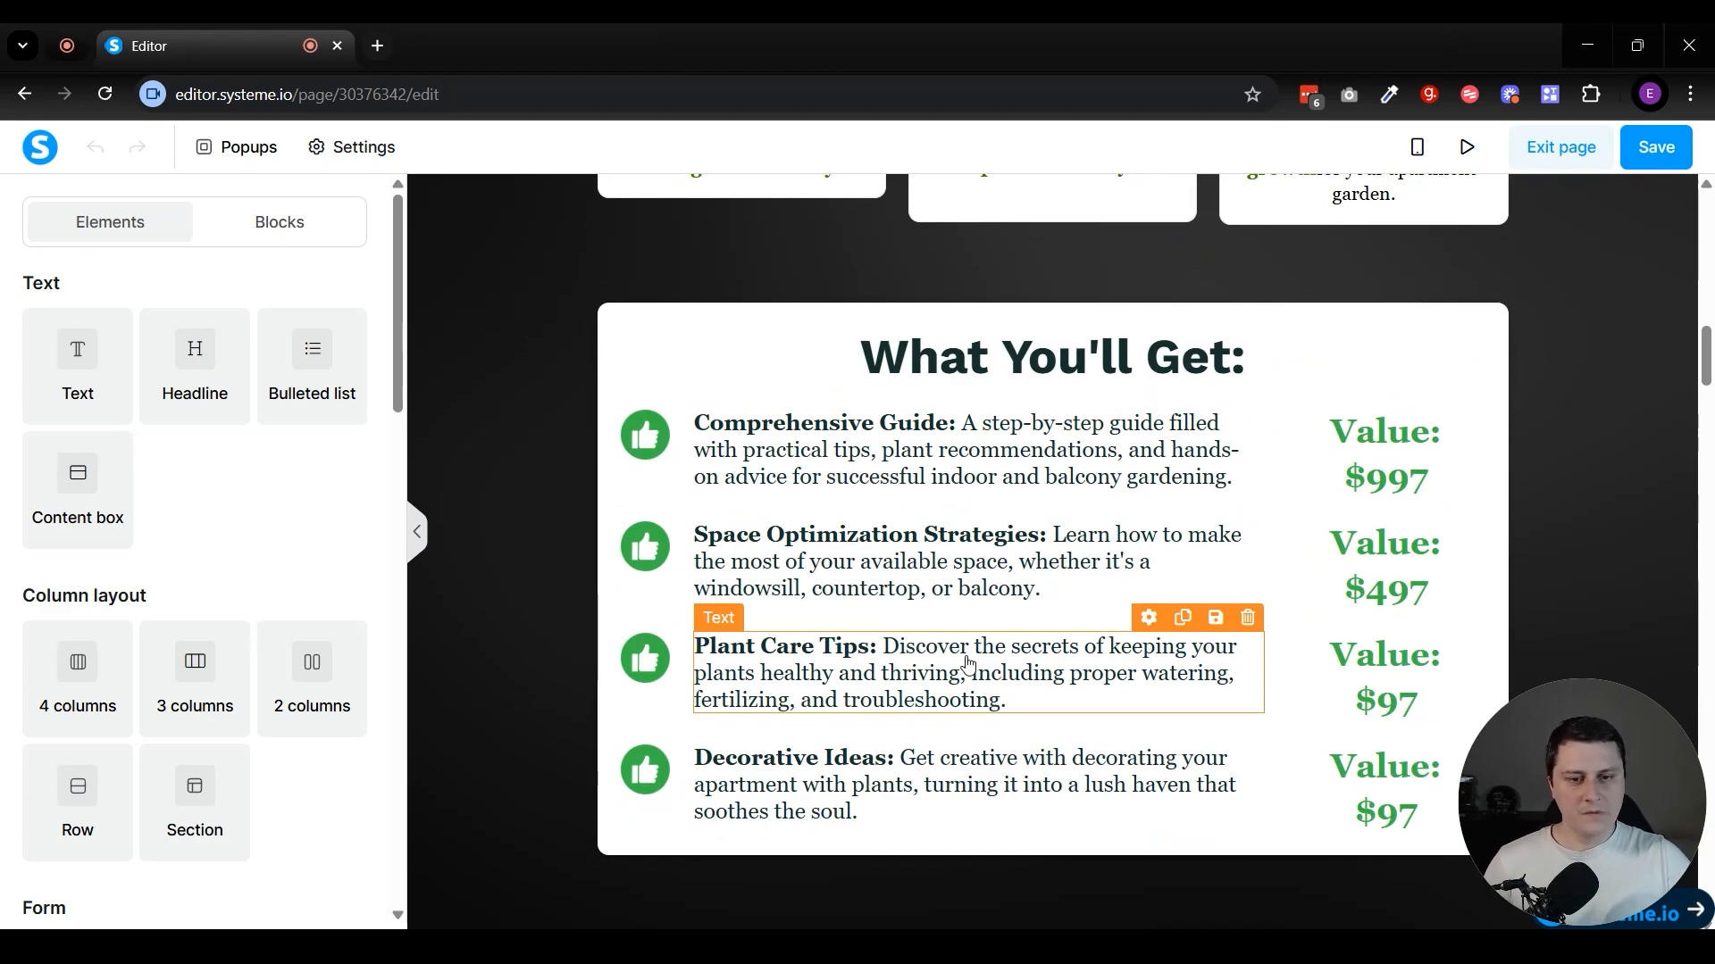
{"action": "scroll", "coordinate": [967, 663], "scroll_direction": "up", "scroll_amount": 15}
{"action": "left_click", "coordinate": [1579, 150]}
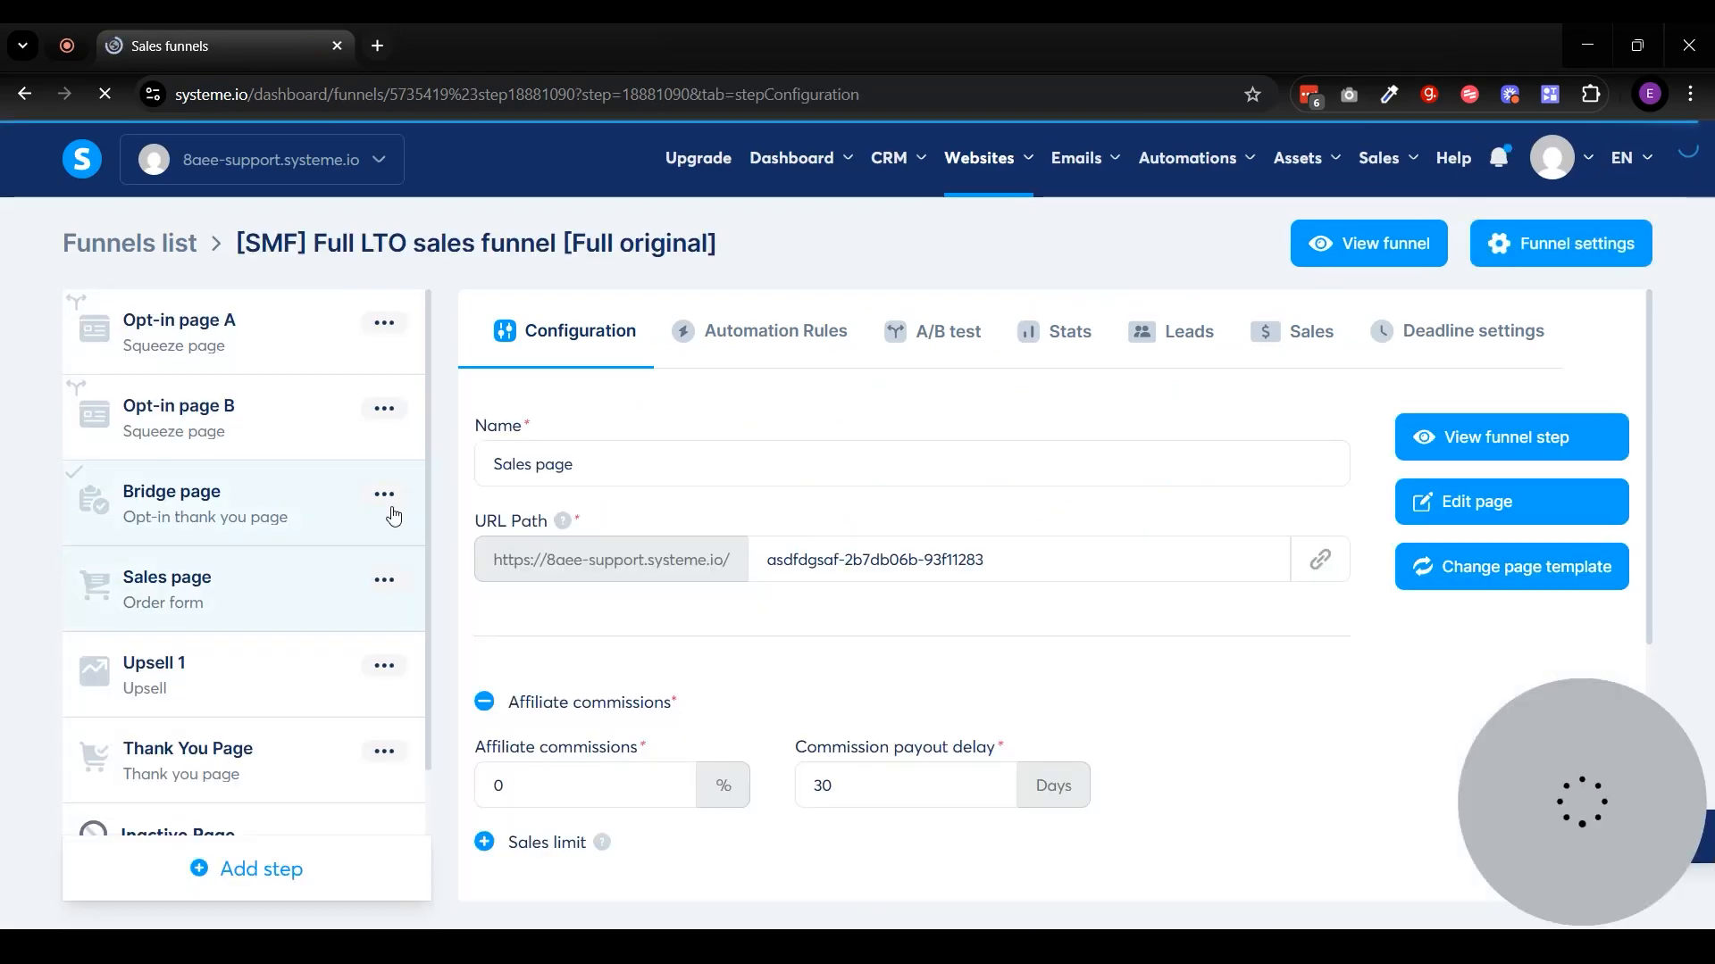
- Open Upsell 1 in the page editor to view its offer, and exit without changing anything
{"action": "left_click", "coordinate": [192, 683]}
{"action": "left_click", "coordinate": [1448, 500]}
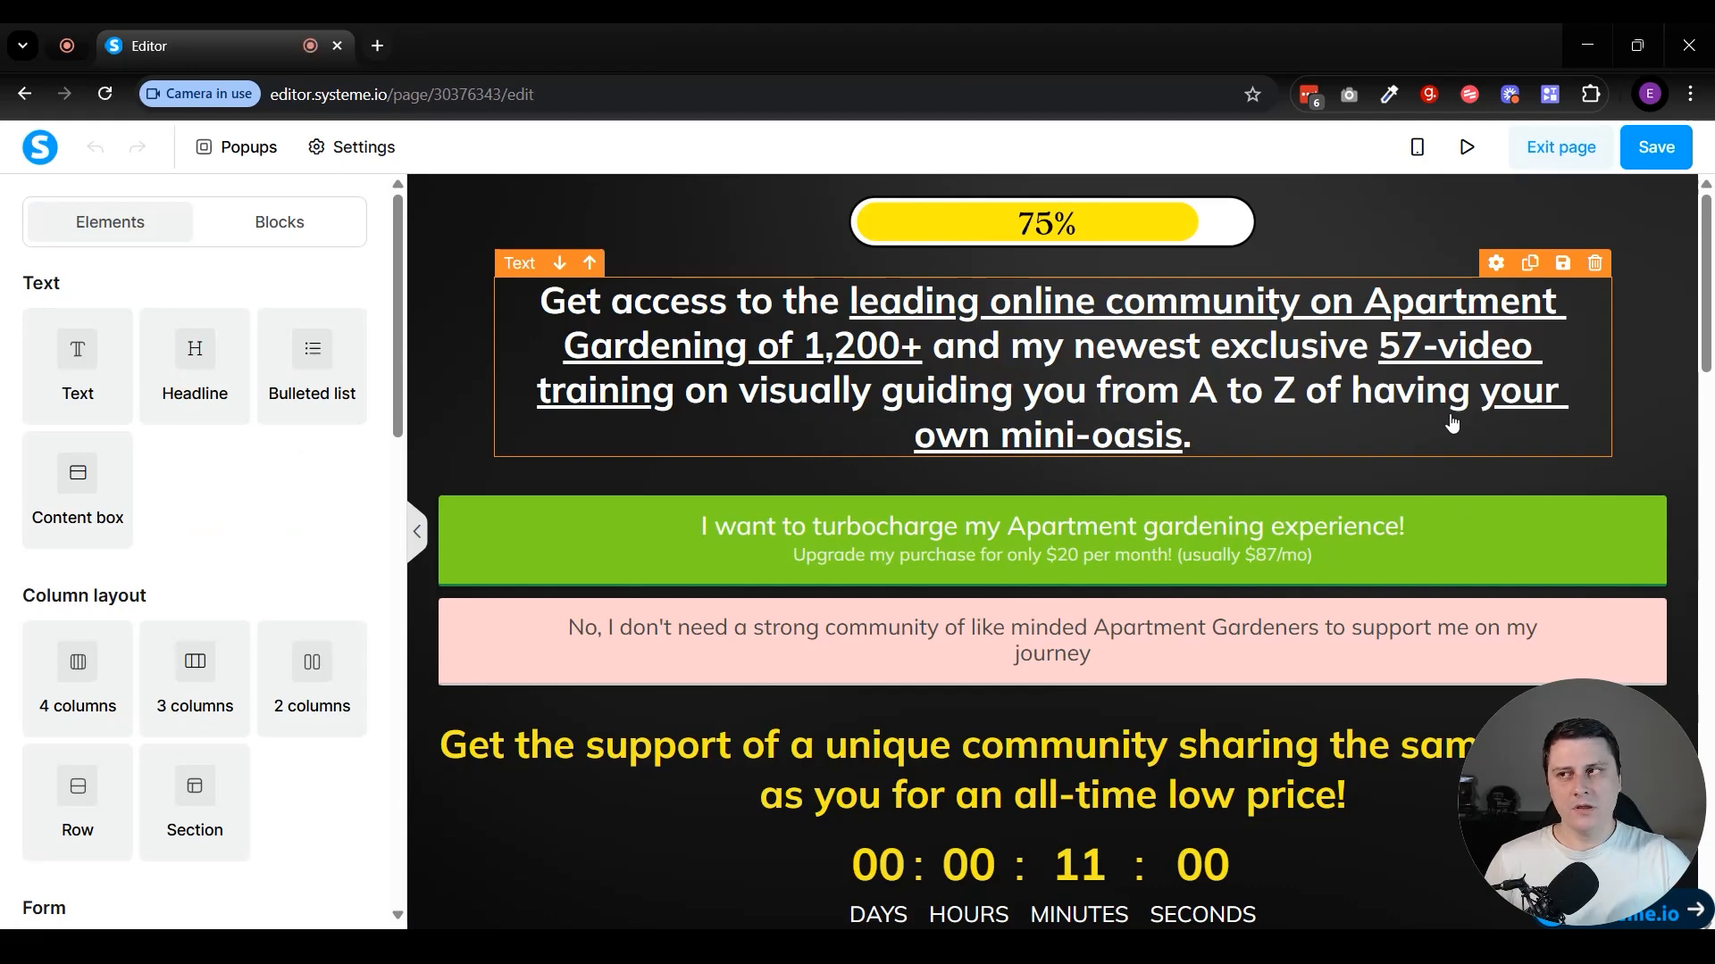
{"action": "left_click", "coordinate": [1571, 148]}
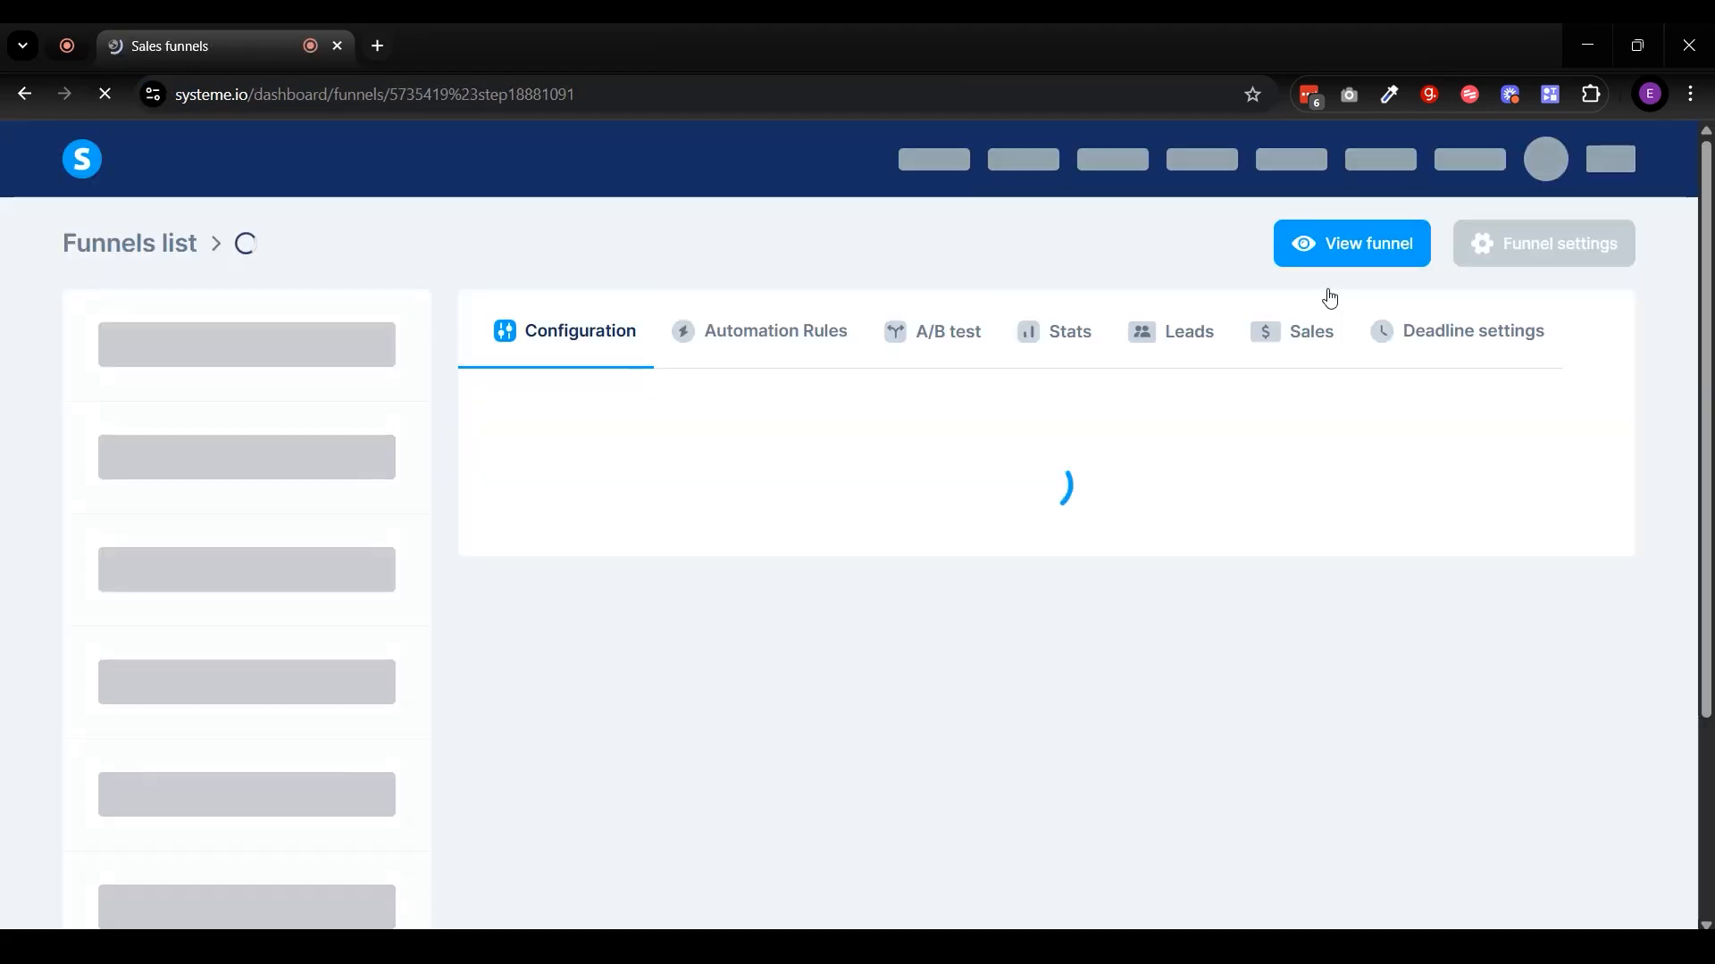
- Try to duplicate the Upsell 1 funnel step, and dismiss the copy confirmation
{"action": "left_click", "coordinate": [390, 665]}
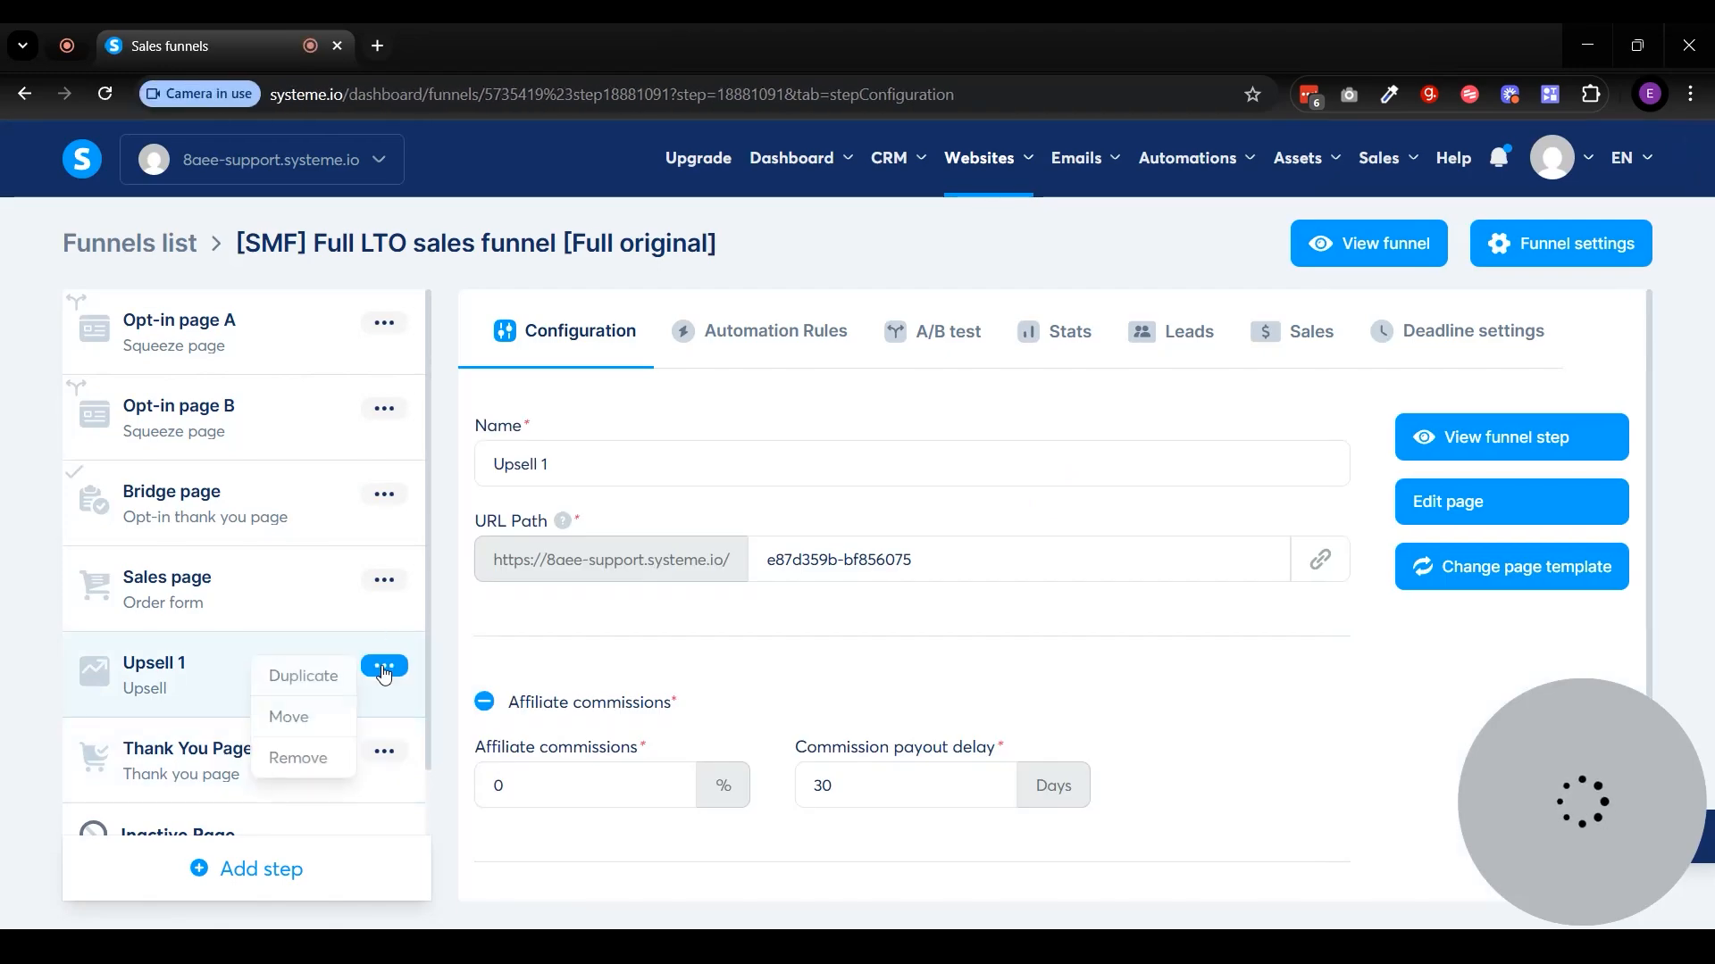
{"action": "left_click", "coordinate": [309, 675]}
{"action": "left_click", "coordinate": [920, 567]}
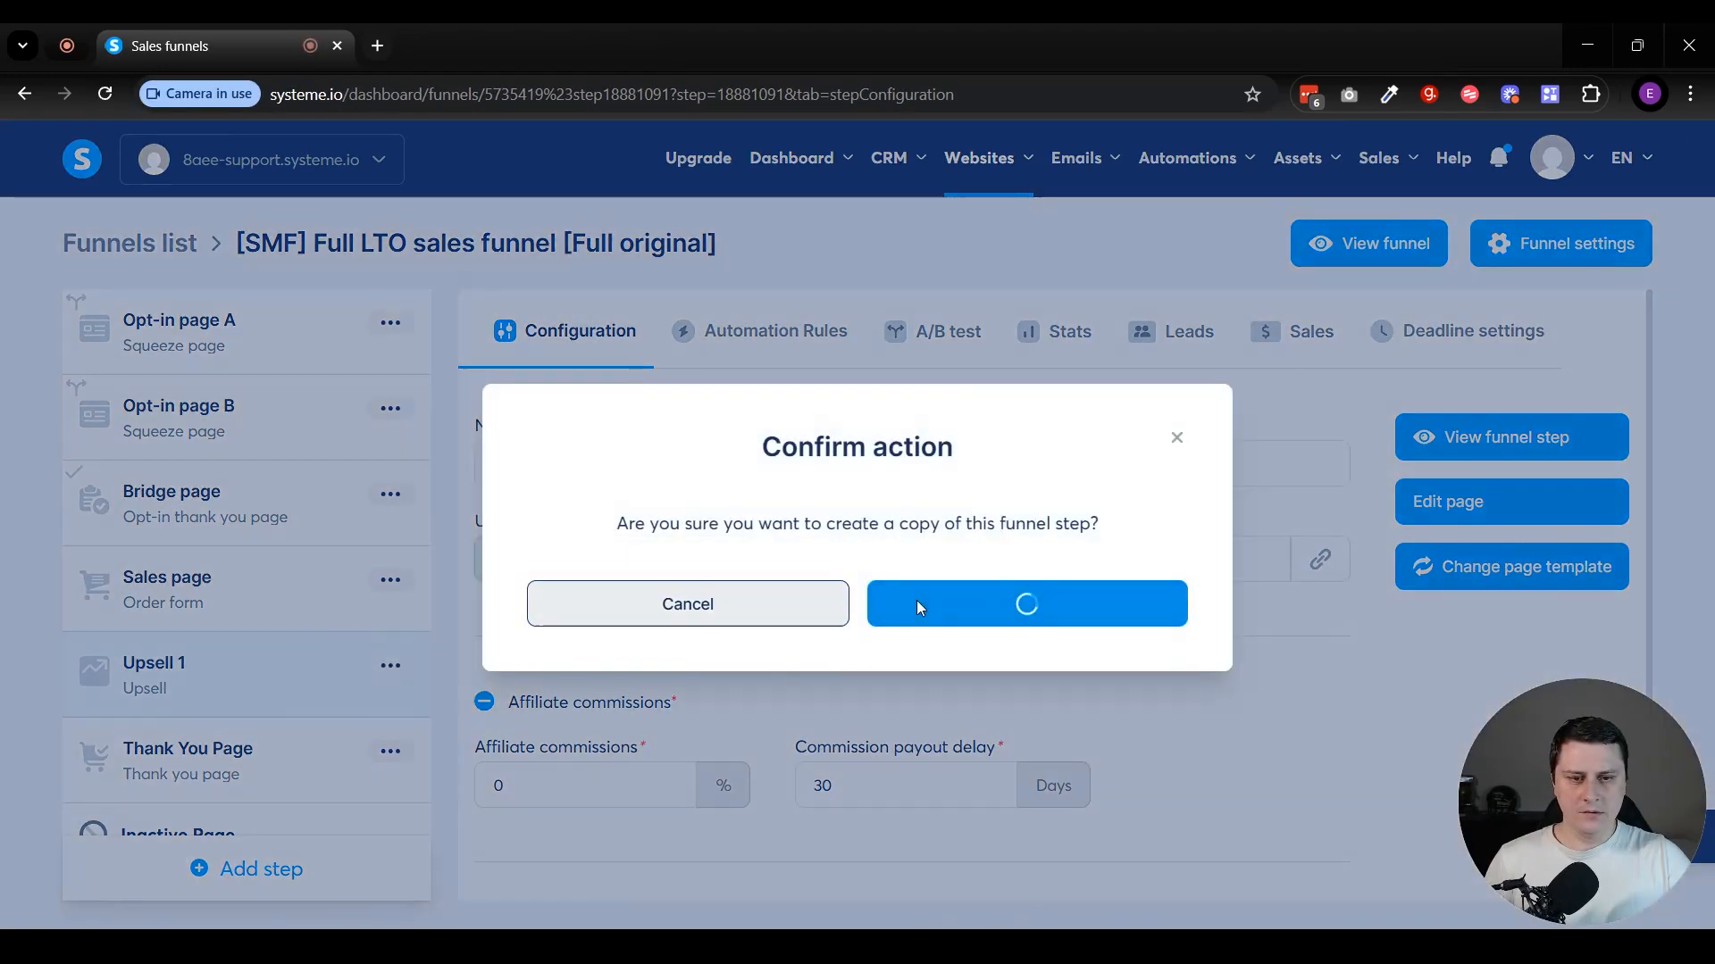
{"action": "left_click_drag", "start_coordinate": [570, 638], "coordinate": [1004, 629]}
{"action": "left_click", "coordinate": [1005, 629]}
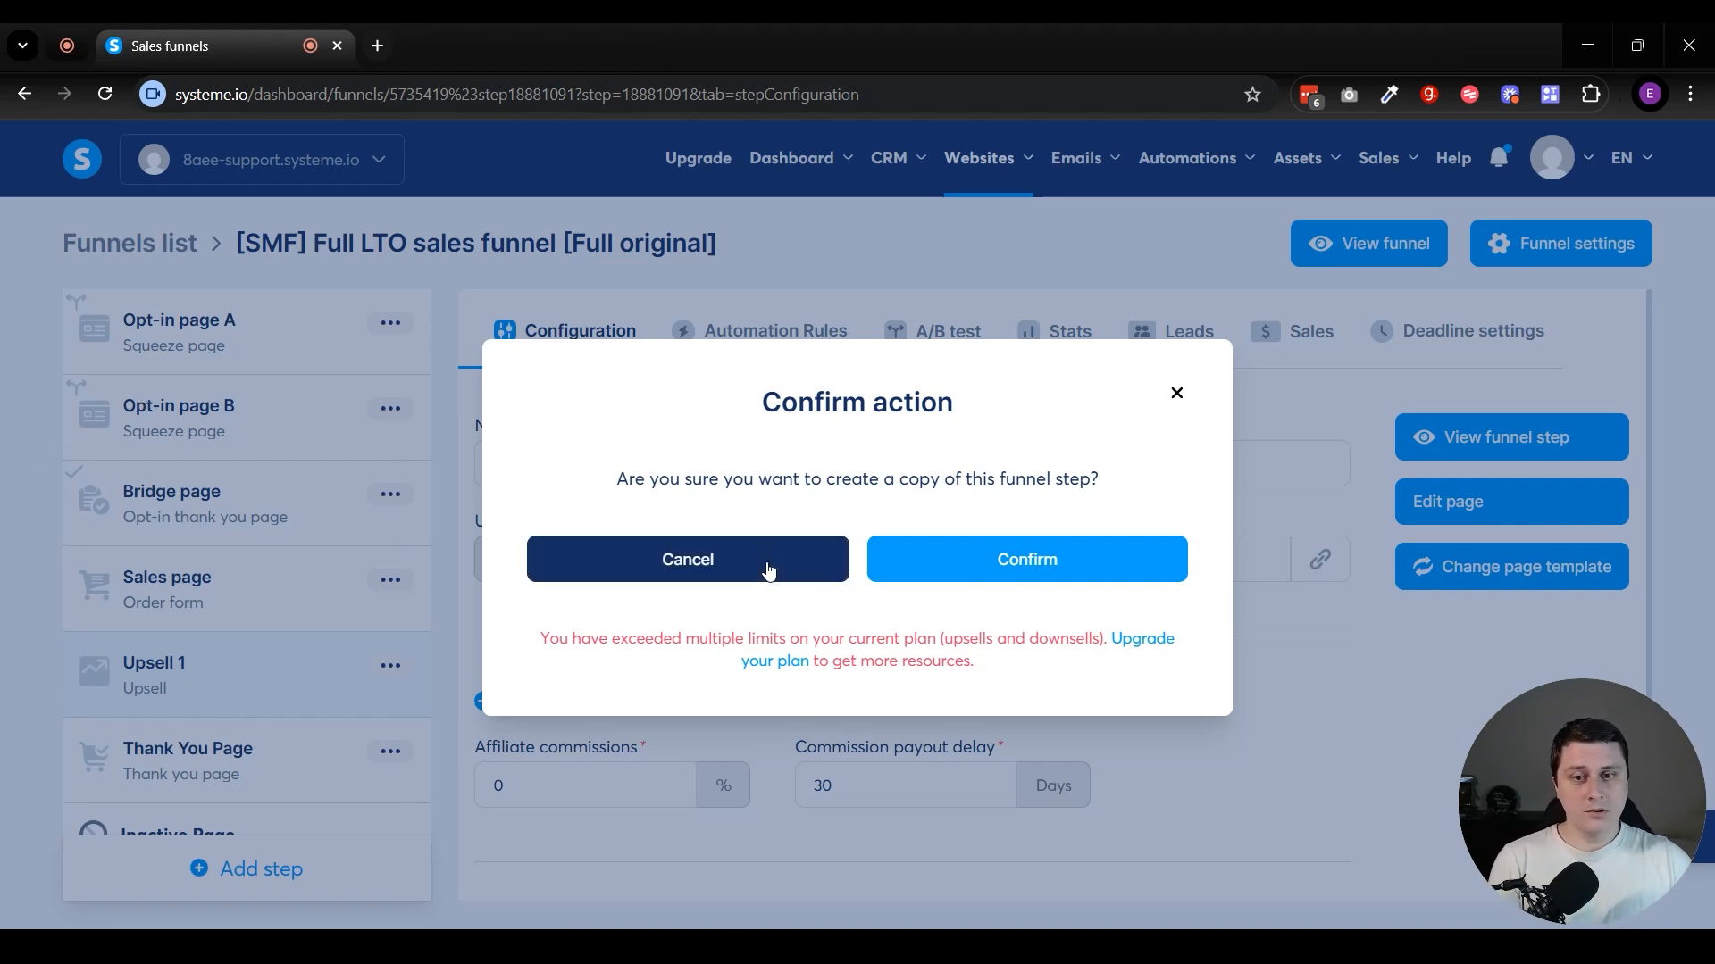
{"action": "left_click", "coordinate": [688, 559]}
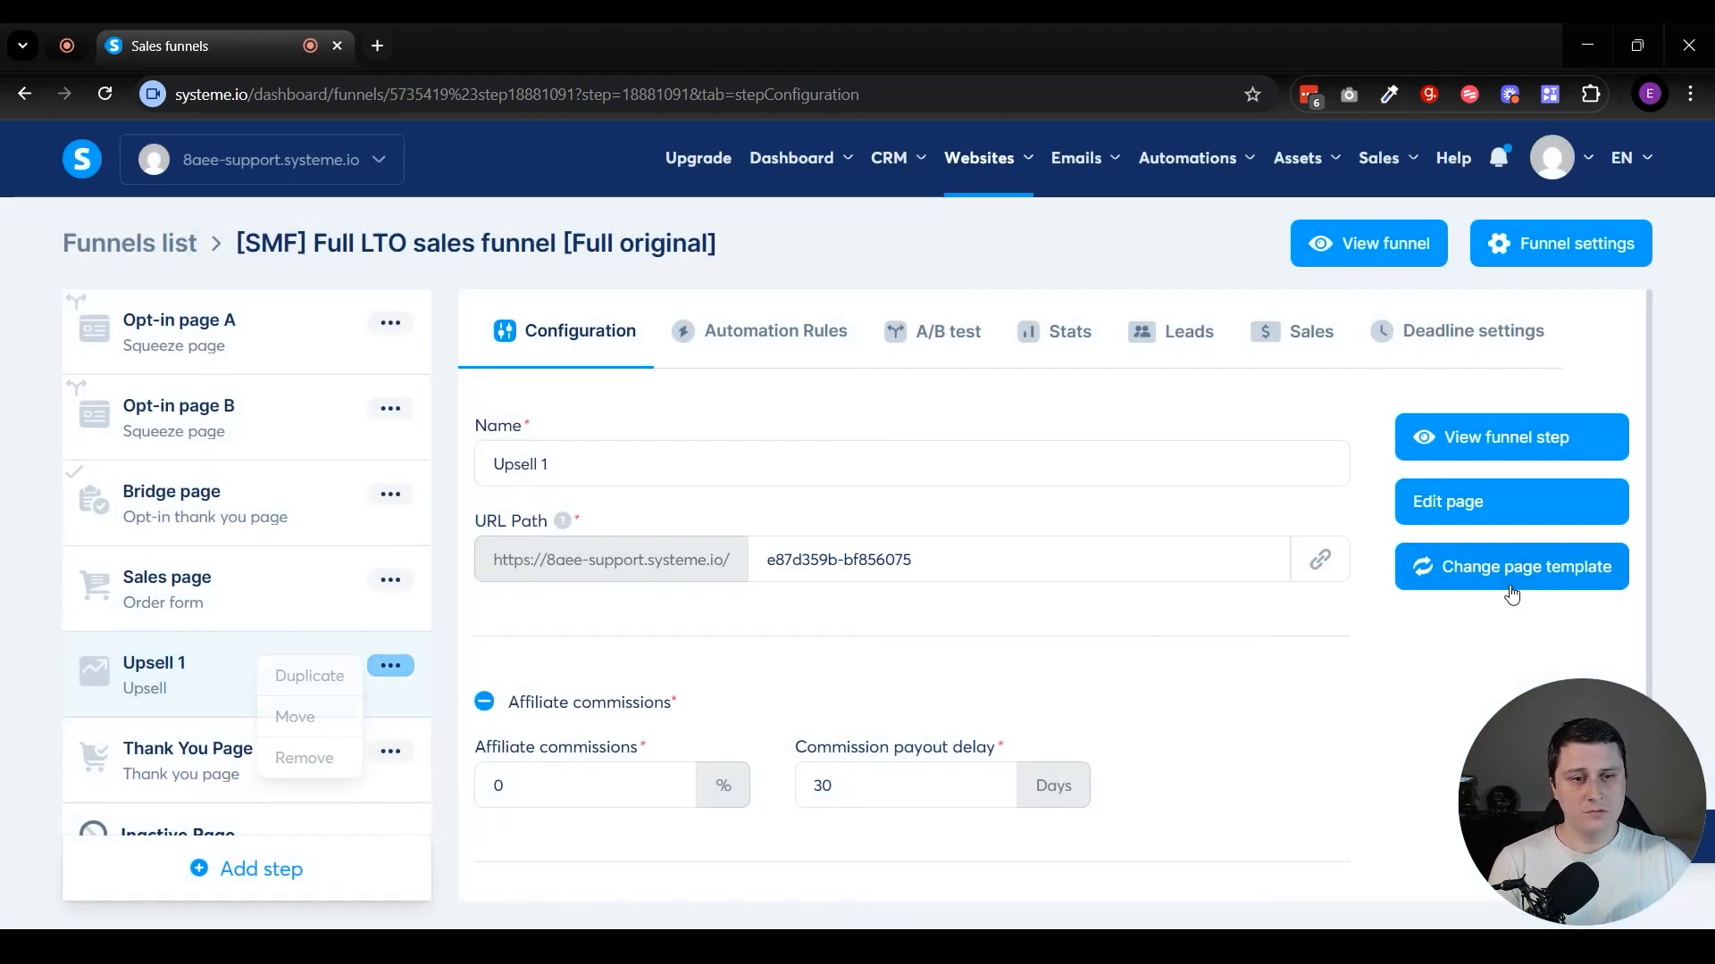
- Examine Upsell 1's headline, accept and decline buttons, countdown and community offer in the page editor, and exit without changes
{"action": "left_click", "coordinate": [1465, 518]}
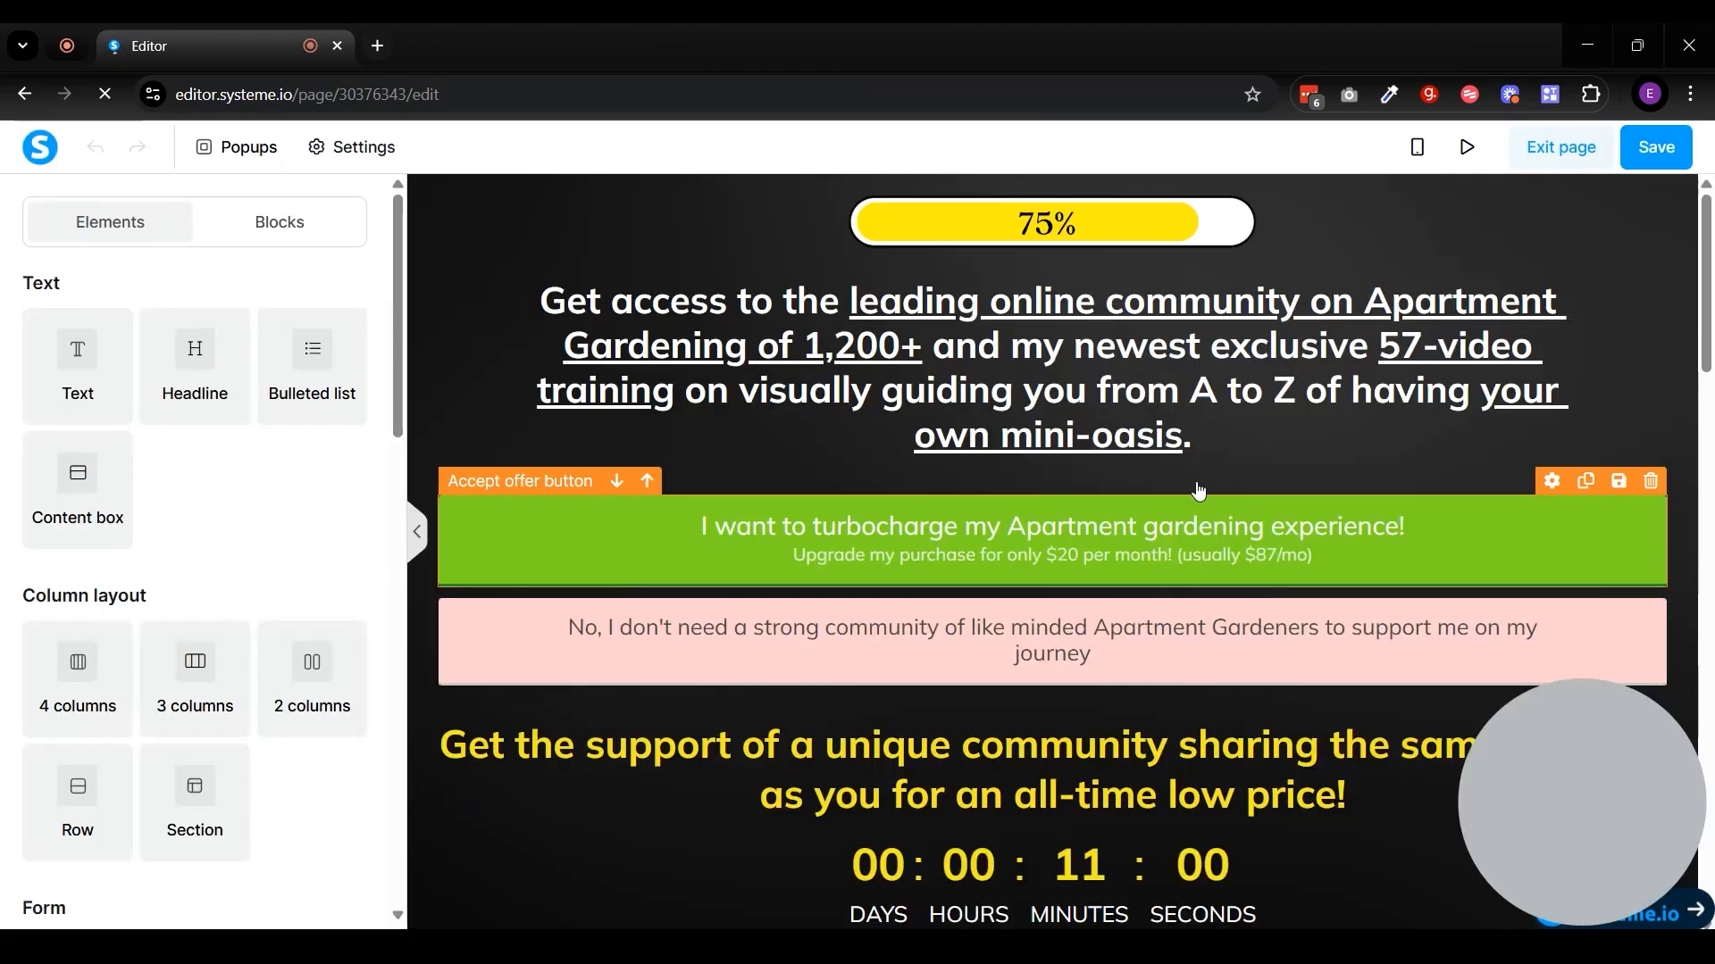
{"action": "scroll", "coordinate": [1283, 536], "scroll_direction": "down", "scroll_amount": 5}
{"action": "scroll", "coordinate": [1284, 535], "scroll_direction": "down", "scroll_amount": 10}
{"action": "scroll", "coordinate": [1295, 550], "scroll_direction": "up", "scroll_amount": 20}
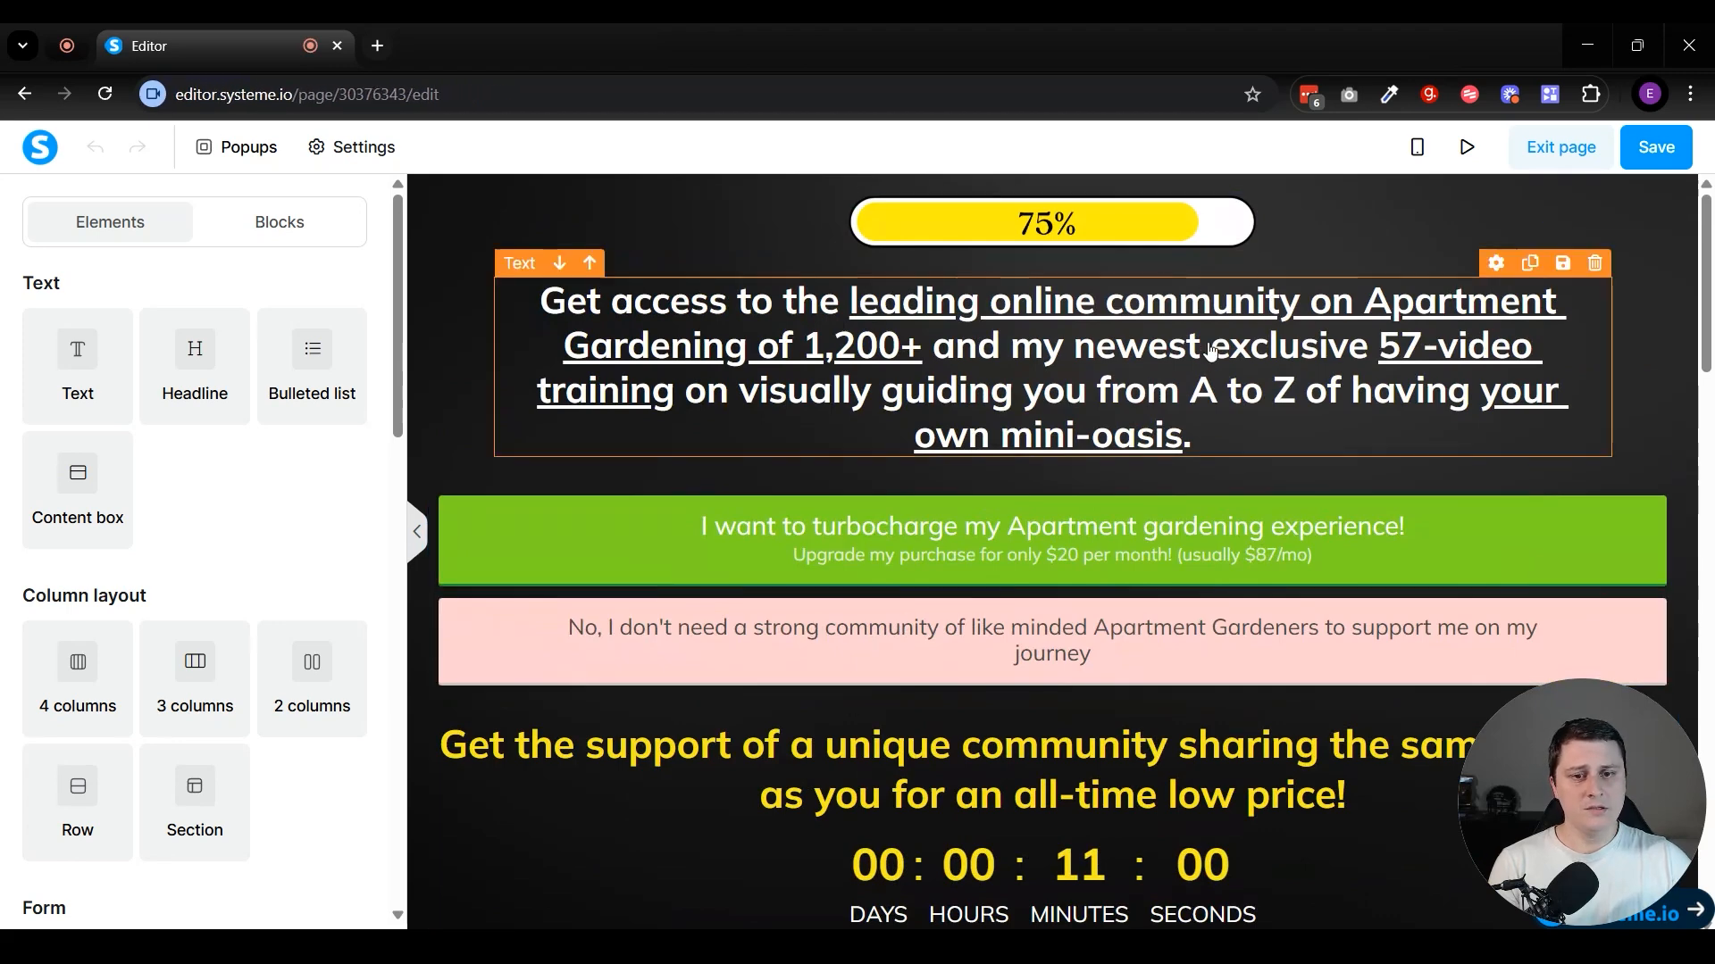
{"action": "scroll", "coordinate": [785, 440], "scroll_direction": "down", "scroll_amount": 3}
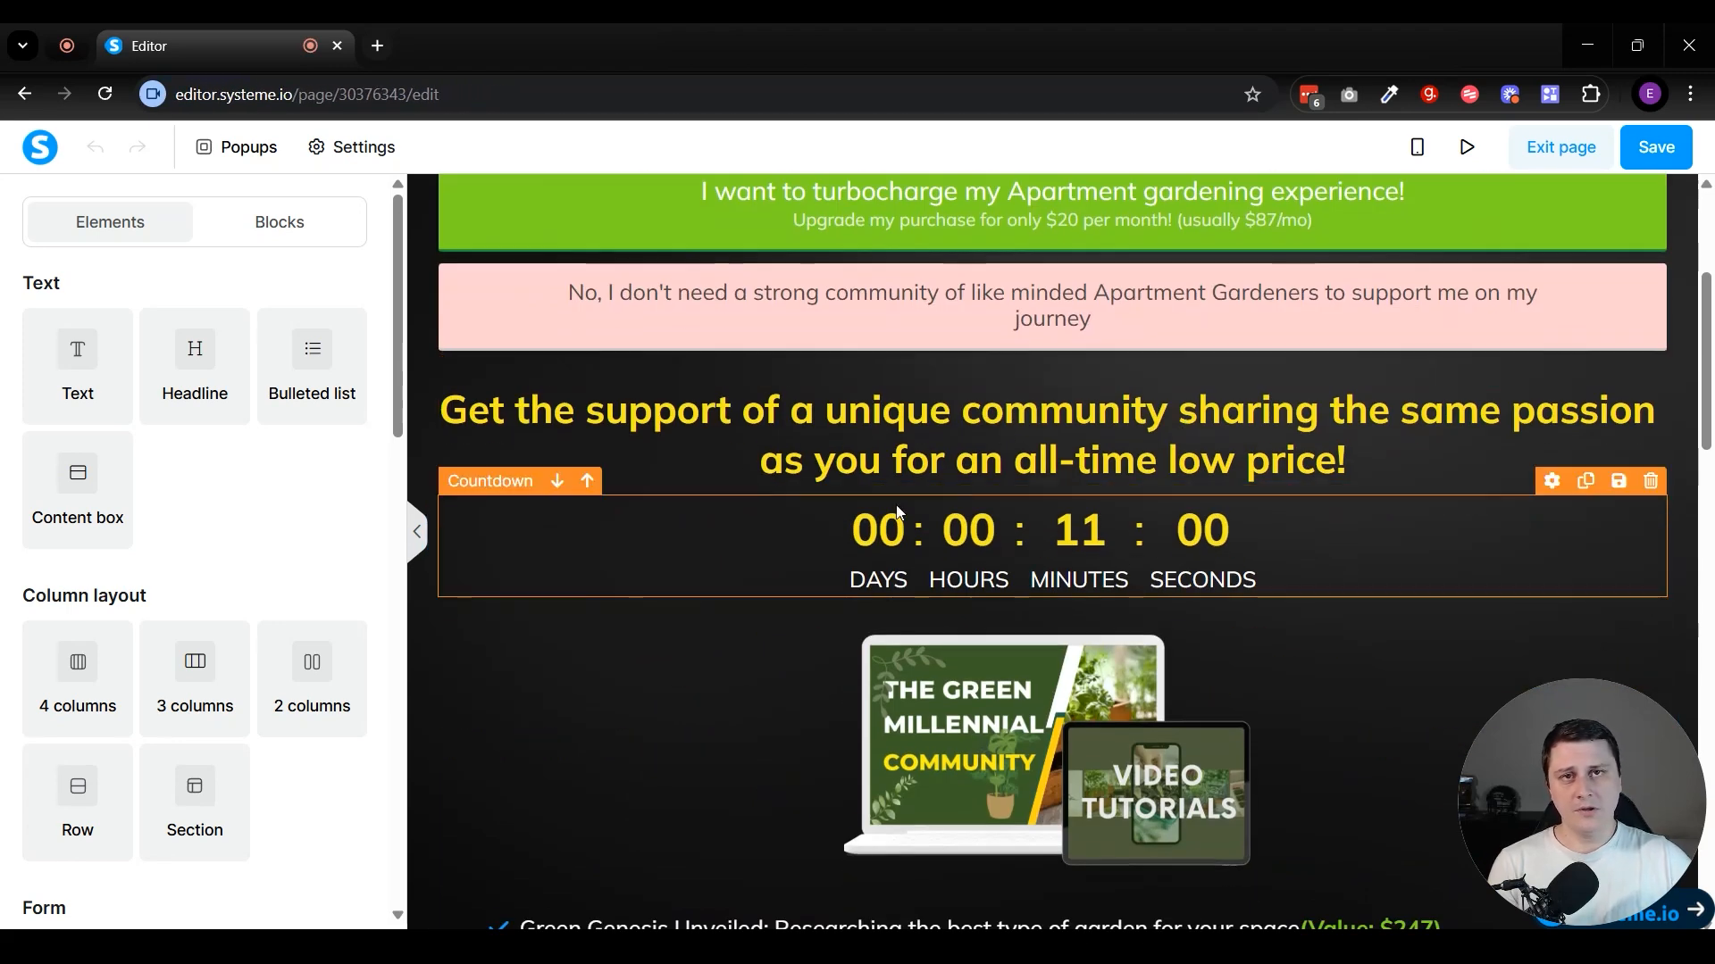
{"action": "scroll", "coordinate": [896, 509], "scroll_direction": "down", "scroll_amount": 7}
{"action": "scroll", "coordinate": [897, 509], "scroll_direction": "up", "scroll_amount": 10}
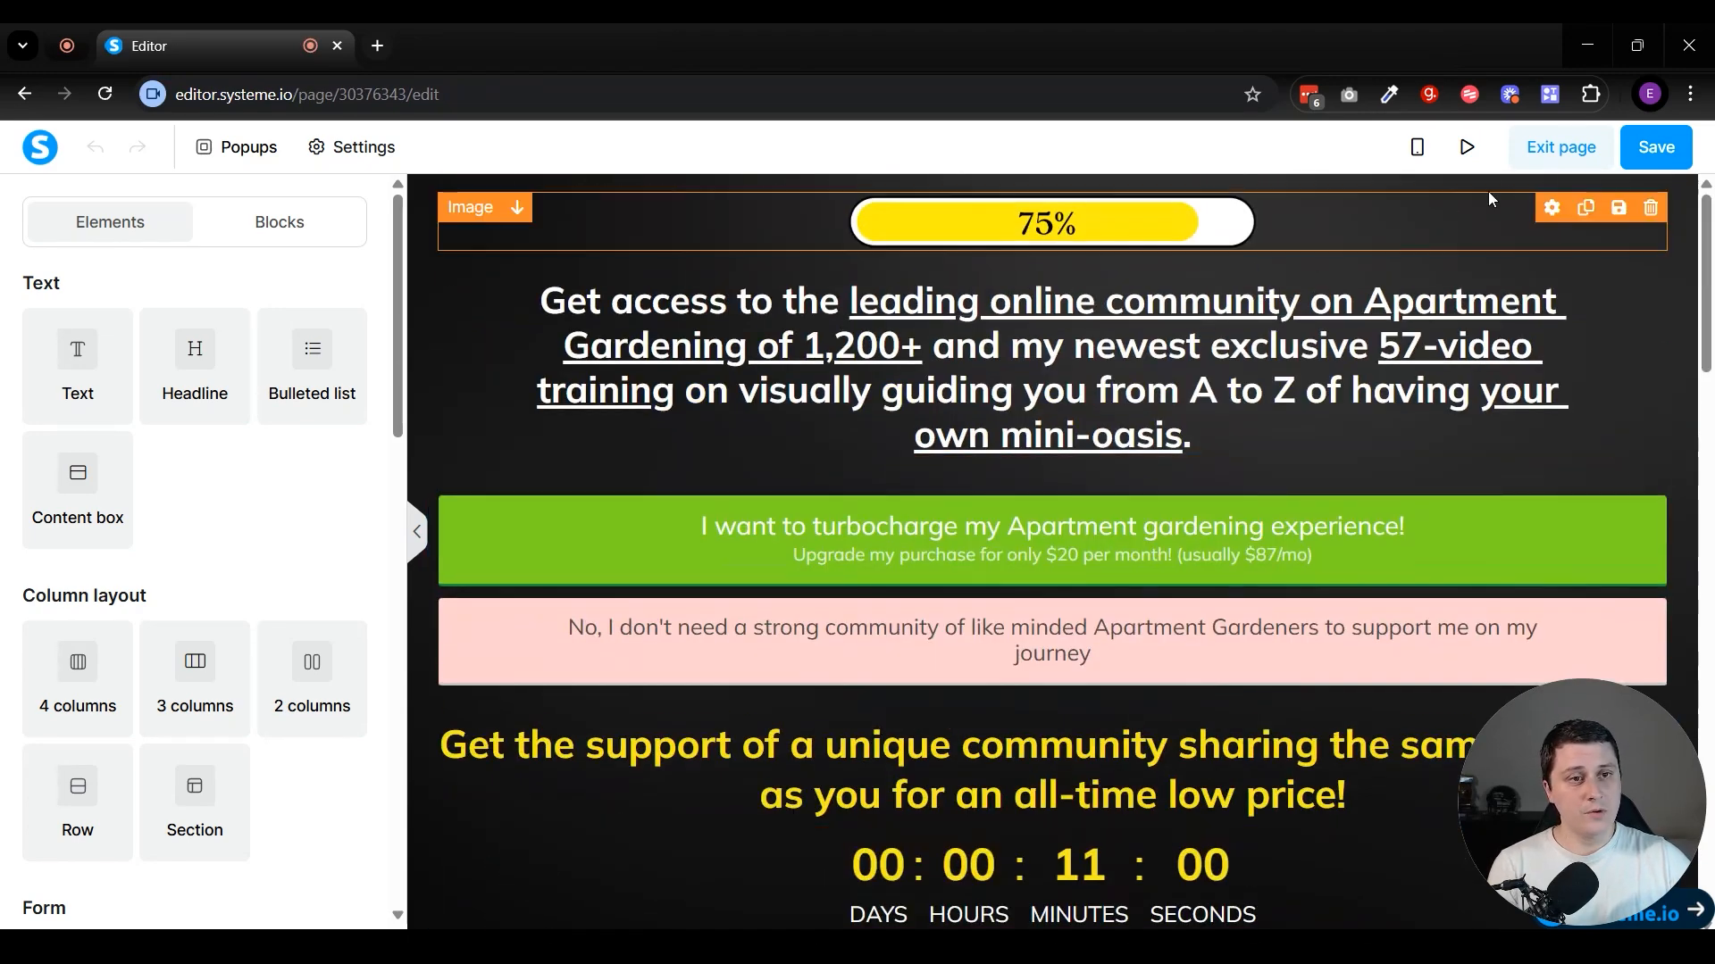
{"action": "left_click", "coordinate": [1526, 150]}
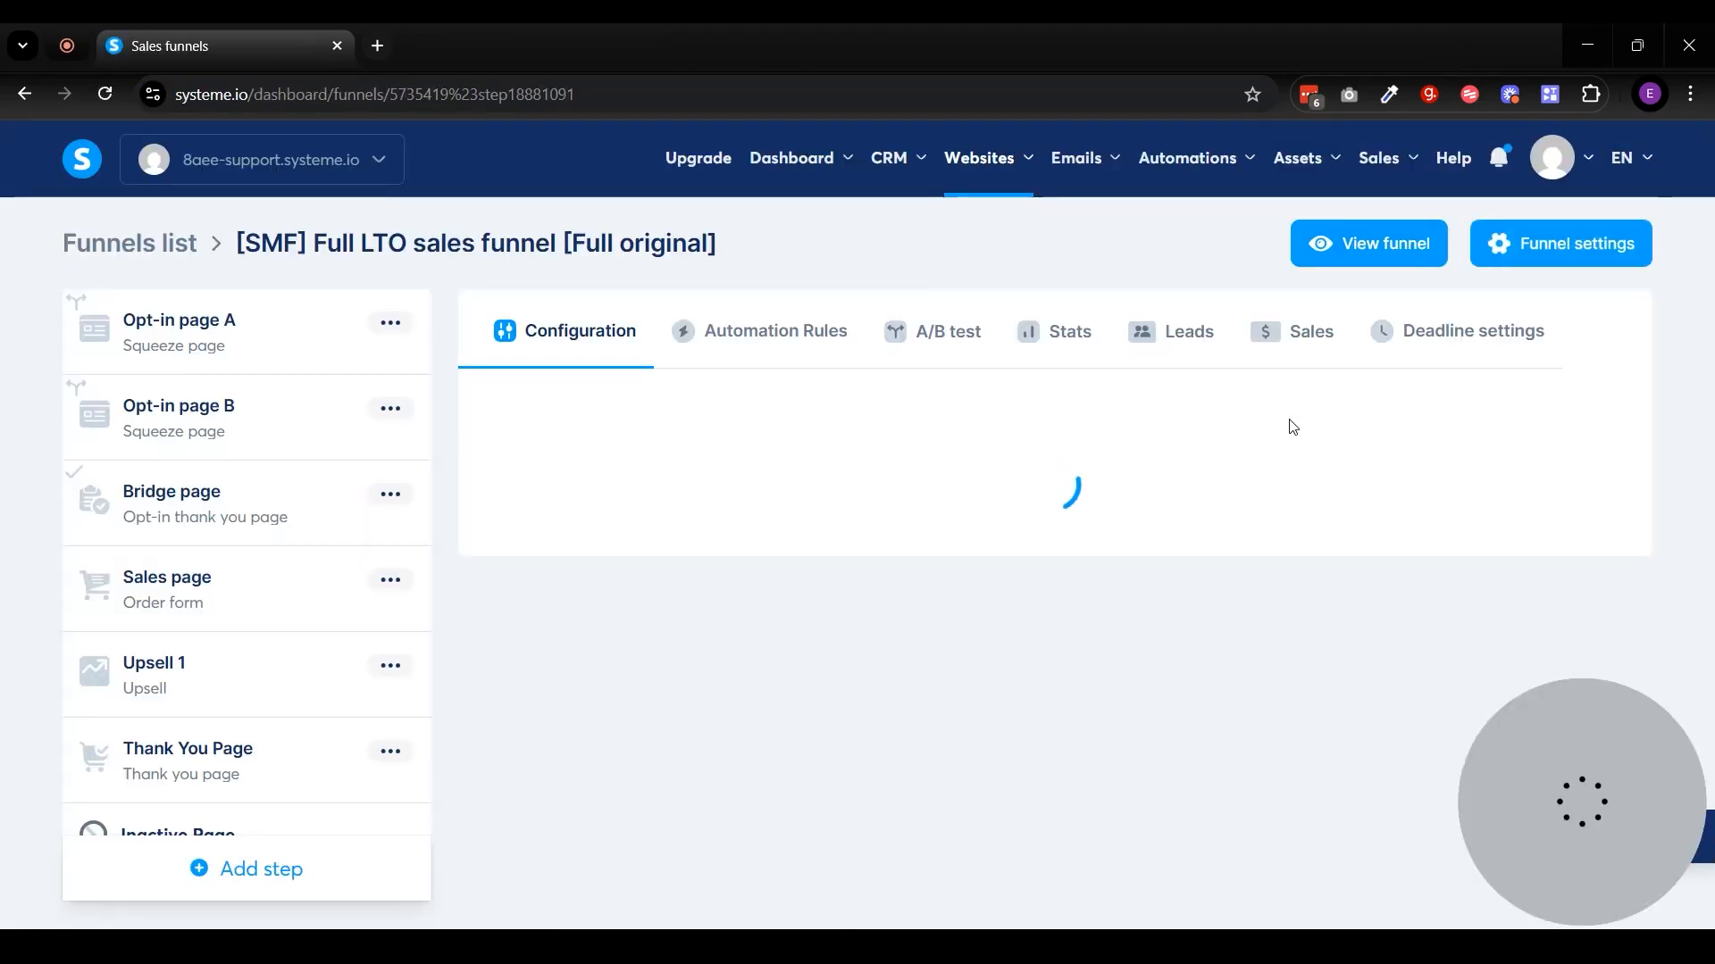